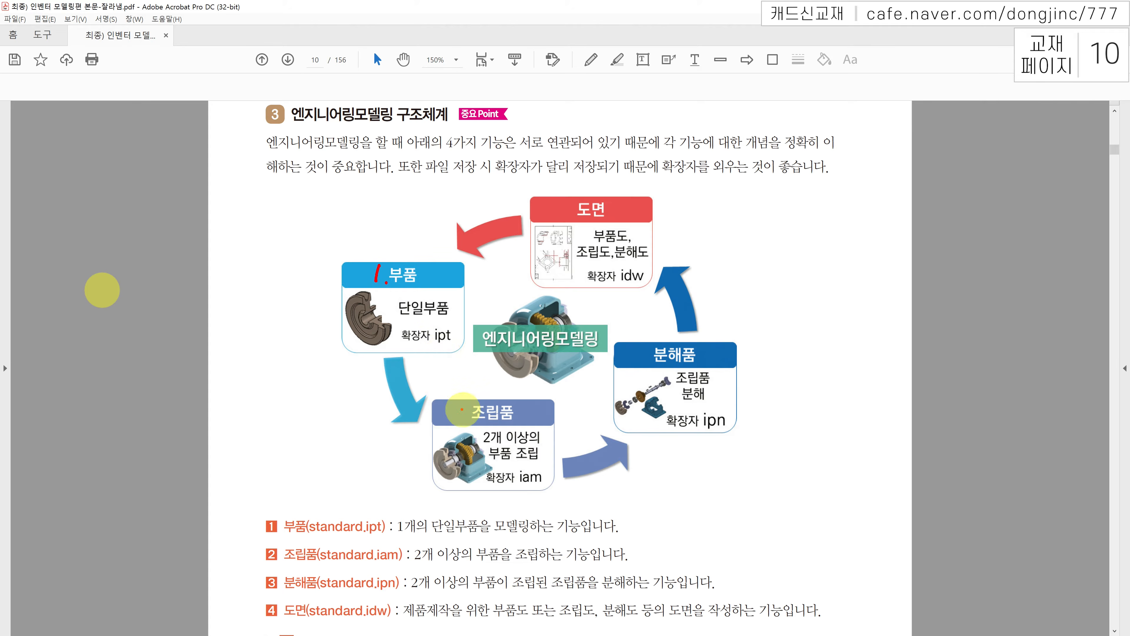
Step: Number the 조립품 box "2.", circle the part and assembly pictures with a connecting line between them, and underline iam
{"action": "left_click", "coordinate": [467, 421]}
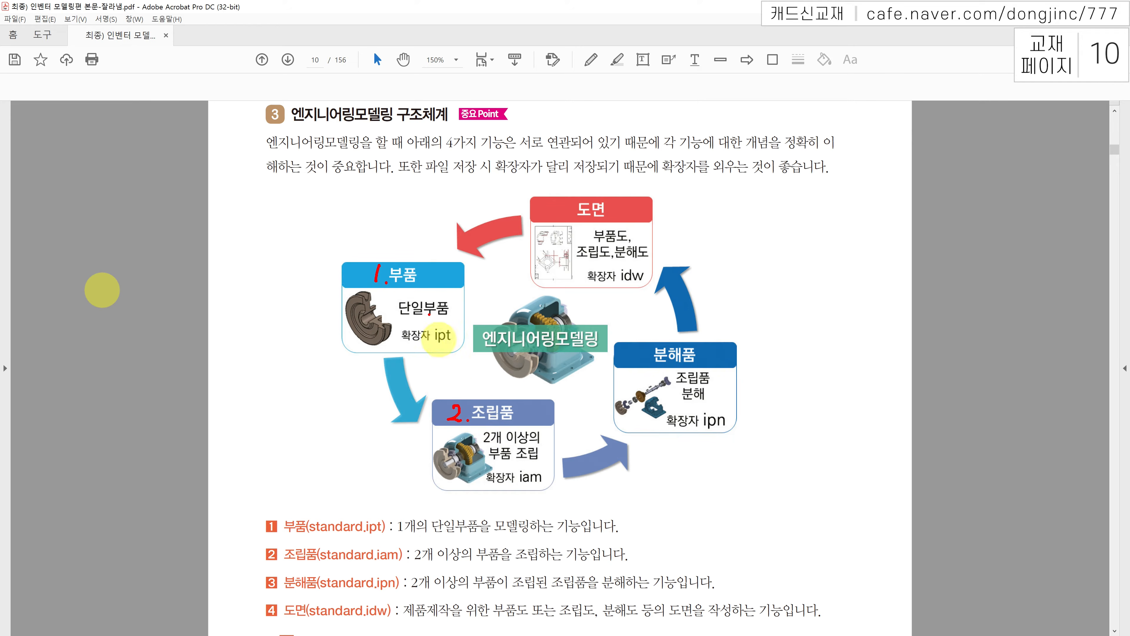
{"action": "mouse_move", "coordinate": [422, 358]}
{"action": "left_mouse_down"}
{"action": "mouse_move", "coordinate": [352, 296]}
{"action": "mouse_move", "coordinate": [434, 297]}
{"action": "mouse_move", "coordinate": [408, 359]}
{"action": "left_mouse_up"}
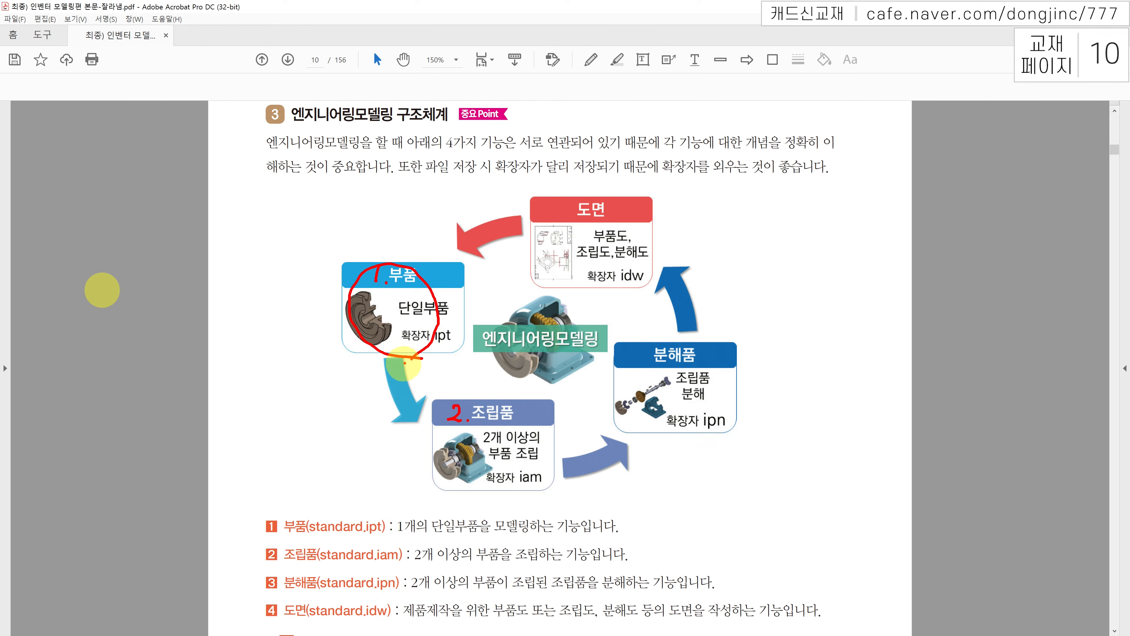
{"action": "mouse_move", "coordinate": [410, 358]}
{"action": "left_mouse_down"}
{"action": "mouse_move", "coordinate": [398, 412]}
{"action": "mouse_move", "coordinate": [428, 436]}
{"action": "mouse_move", "coordinate": [426, 451]}
{"action": "left_mouse_up"}
{"action": "mouse_move", "coordinate": [482, 482]}
{"action": "left_mouse_down"}
{"action": "mouse_move", "coordinate": [431, 477]}
{"action": "mouse_move", "coordinate": [475, 434]}
{"action": "mouse_move", "coordinate": [480, 481]}
{"action": "left_mouse_up"}
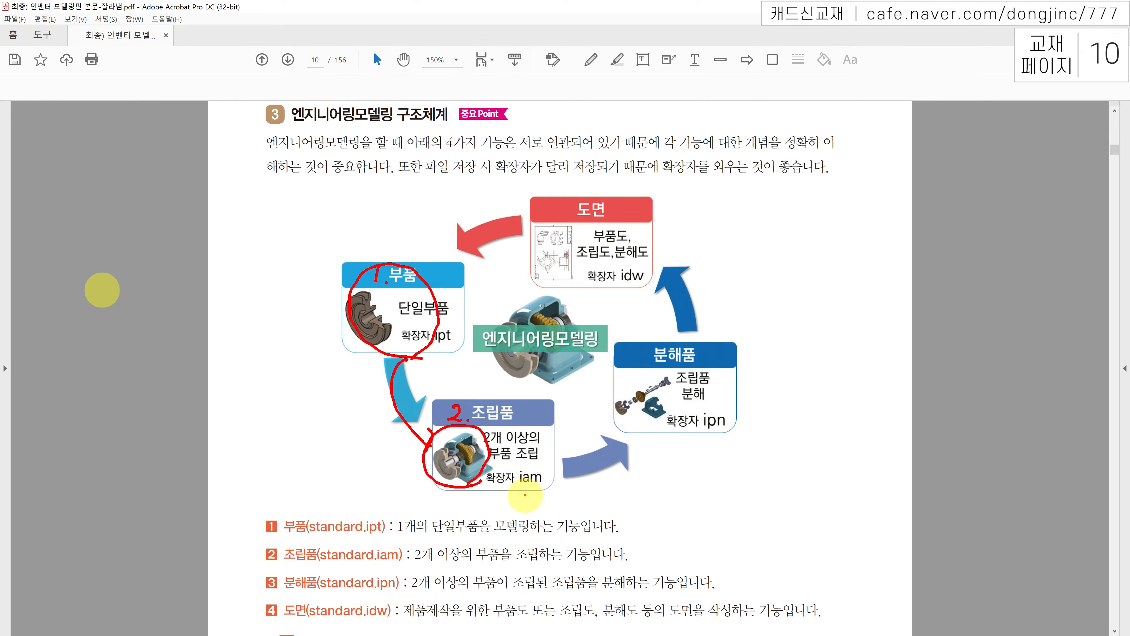
{"action": "left_click_drag", "start_coordinate": [518, 488], "coordinate": [540, 490]}
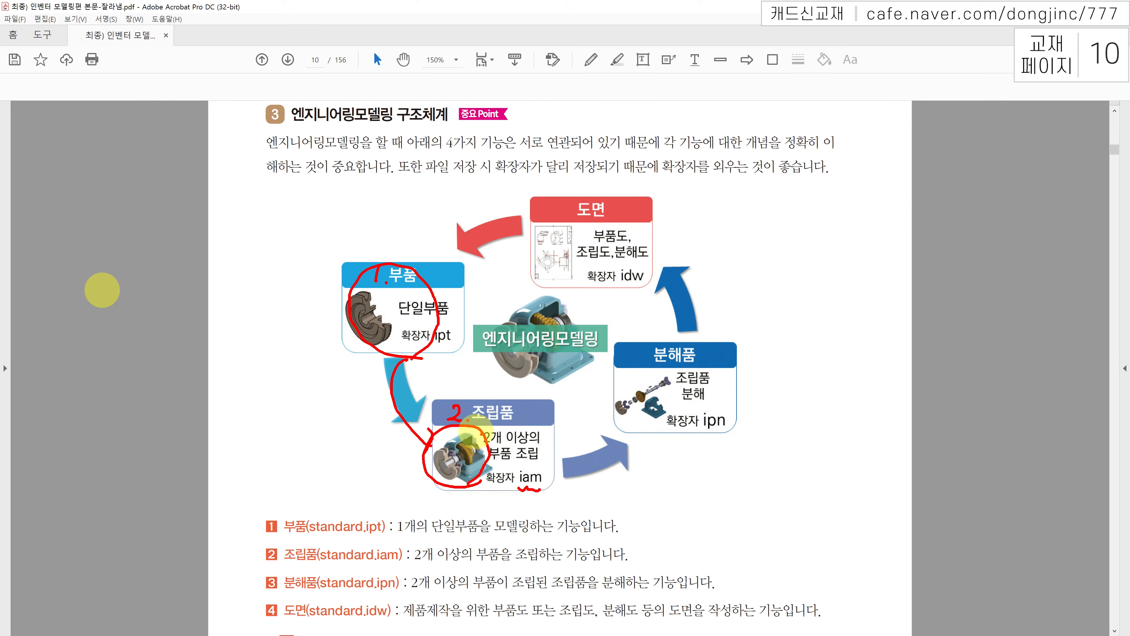
Step: Draw an arrow from 조립품 to 분해품, number the 분해품 box "3.", and underline ipn
{"action": "mouse_move", "coordinate": [502, 458]}
{"action": "left_mouse_down"}
{"action": "mouse_move", "coordinate": [523, 464]}
{"action": "mouse_move", "coordinate": [611, 426]}
{"action": "left_mouse_up"}
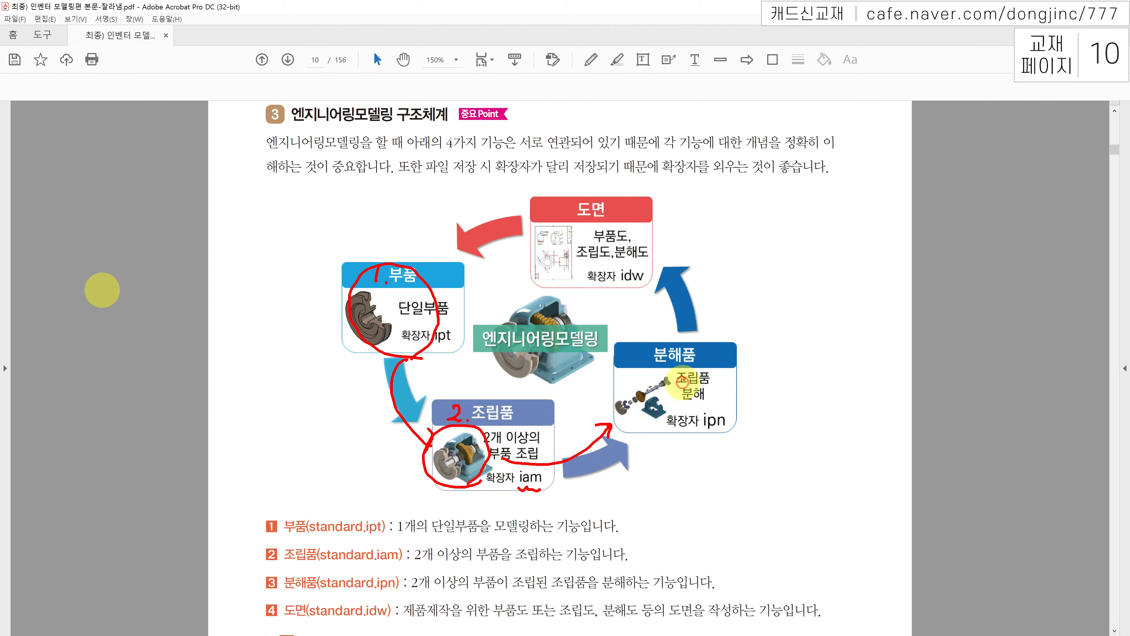
{"action": "left_click_drag", "start_coordinate": [634, 347], "coordinate": [628, 360]}
{"action": "left_click", "coordinate": [649, 363]}
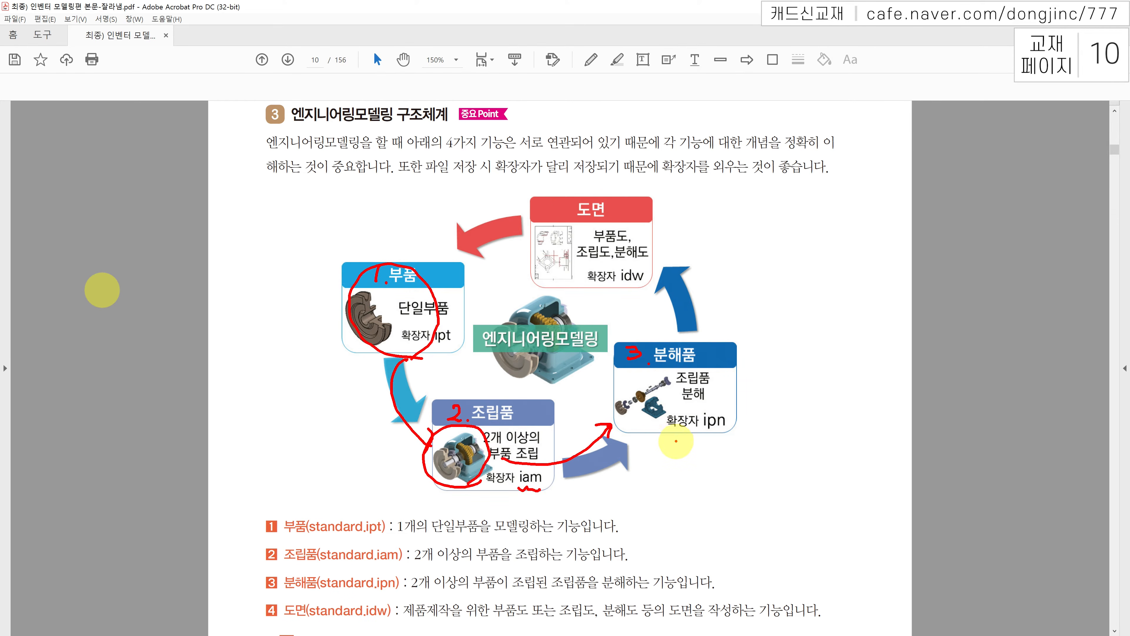
{"action": "left_click_drag", "start_coordinate": [700, 430], "coordinate": [736, 430]}
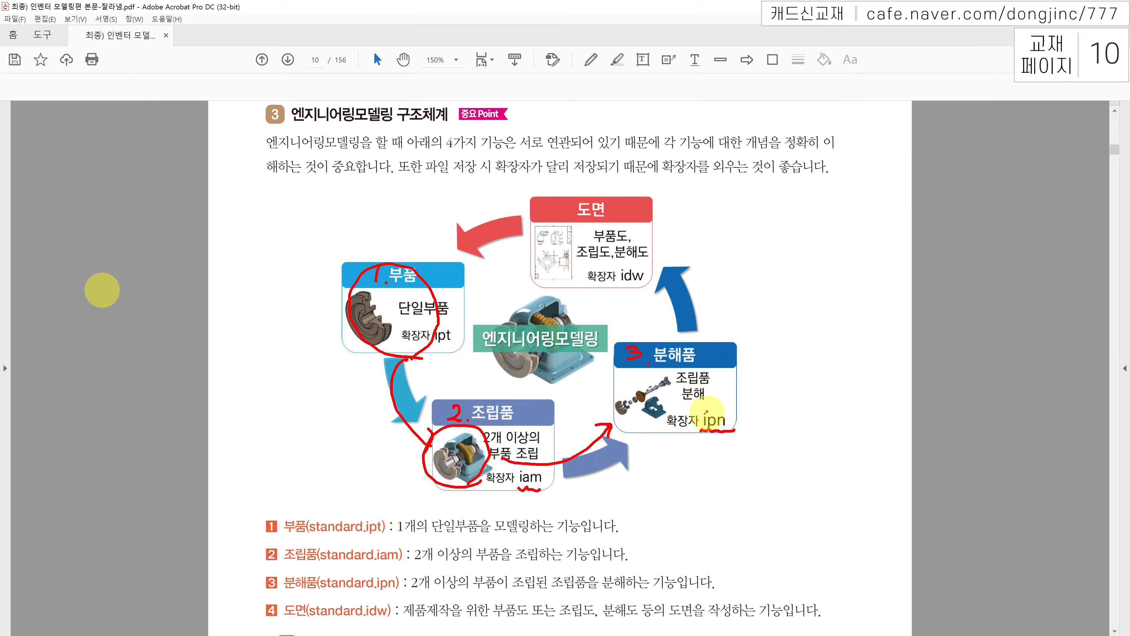
Step: Number the 도면 box "4.", draw arrows to it from 부품 and 분해품, and underline idw
{"action": "left_click_drag", "start_coordinate": [567, 204], "coordinate": [563, 220]}
{"action": "left_click_drag", "start_coordinate": [574, 217], "coordinate": [573, 219]}
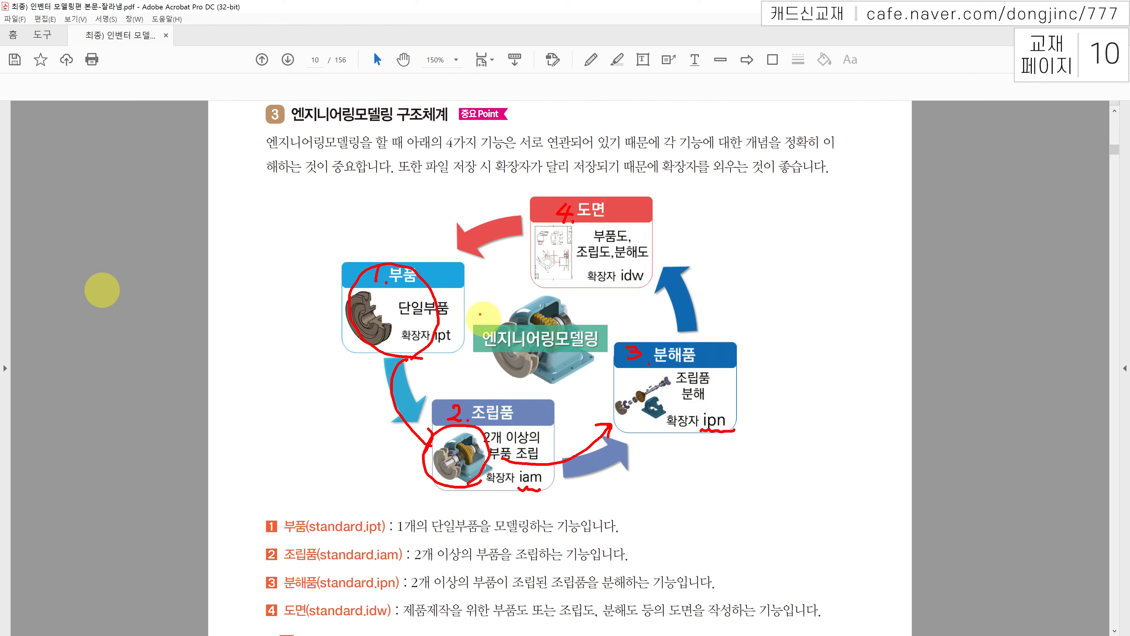
{"action": "left_click_drag", "start_coordinate": [421, 276], "coordinate": [516, 268]}
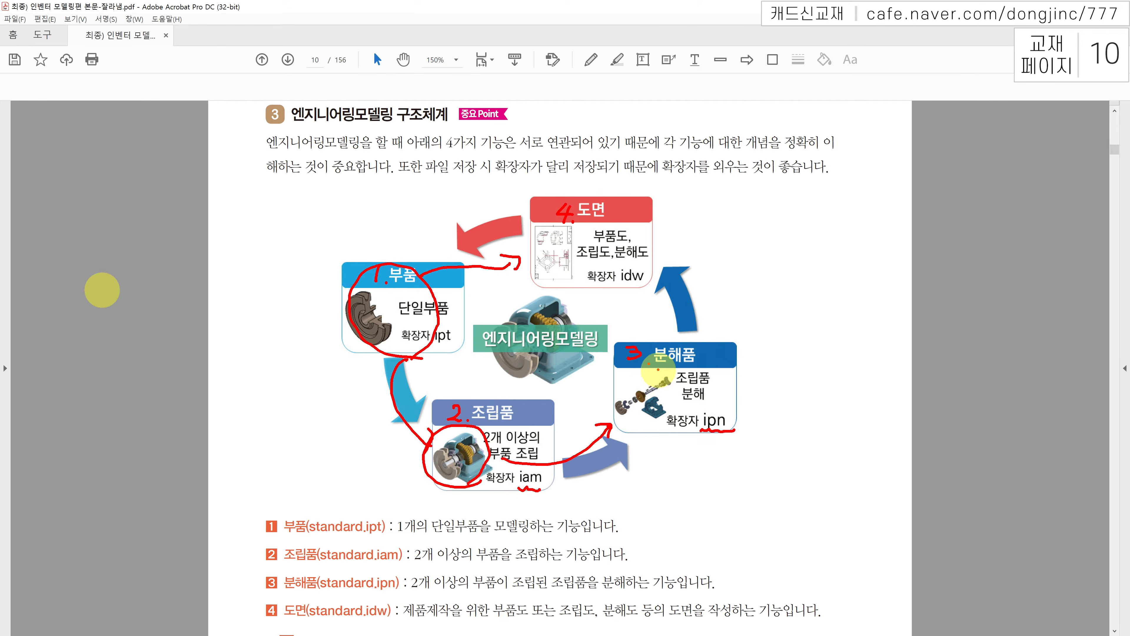
{"action": "mouse_move", "coordinate": [638, 328]}
{"action": "left_mouse_down"}
{"action": "mouse_move", "coordinate": [668, 247]}
{"action": "mouse_move", "coordinate": [652, 253]}
{"action": "left_mouse_up"}
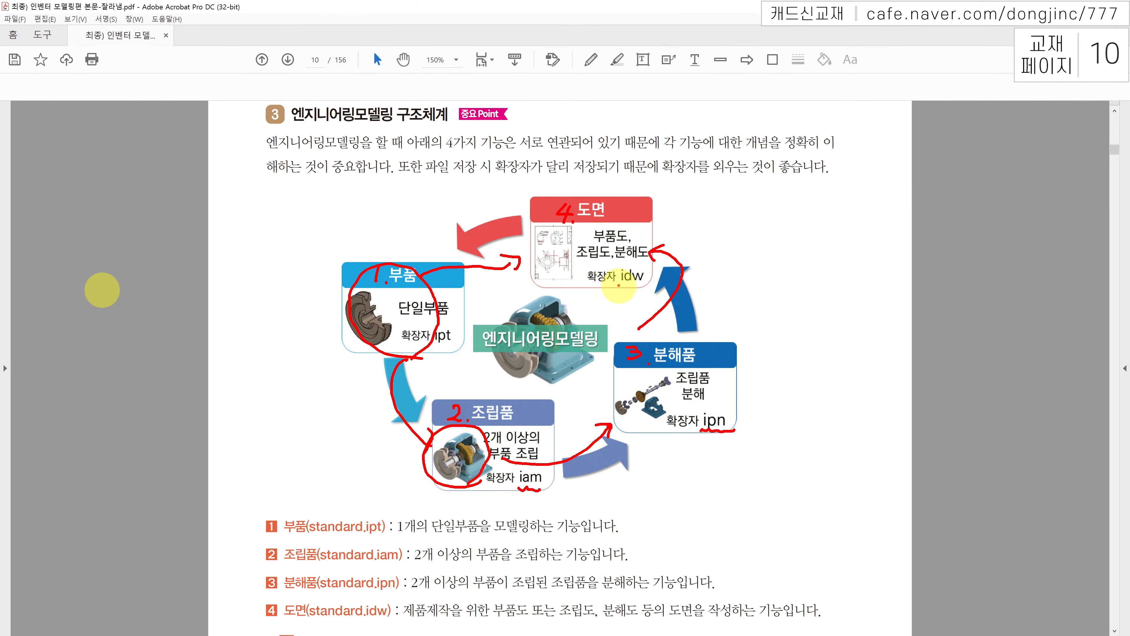
{"action": "left_click_drag", "start_coordinate": [620, 284], "coordinate": [650, 282]}
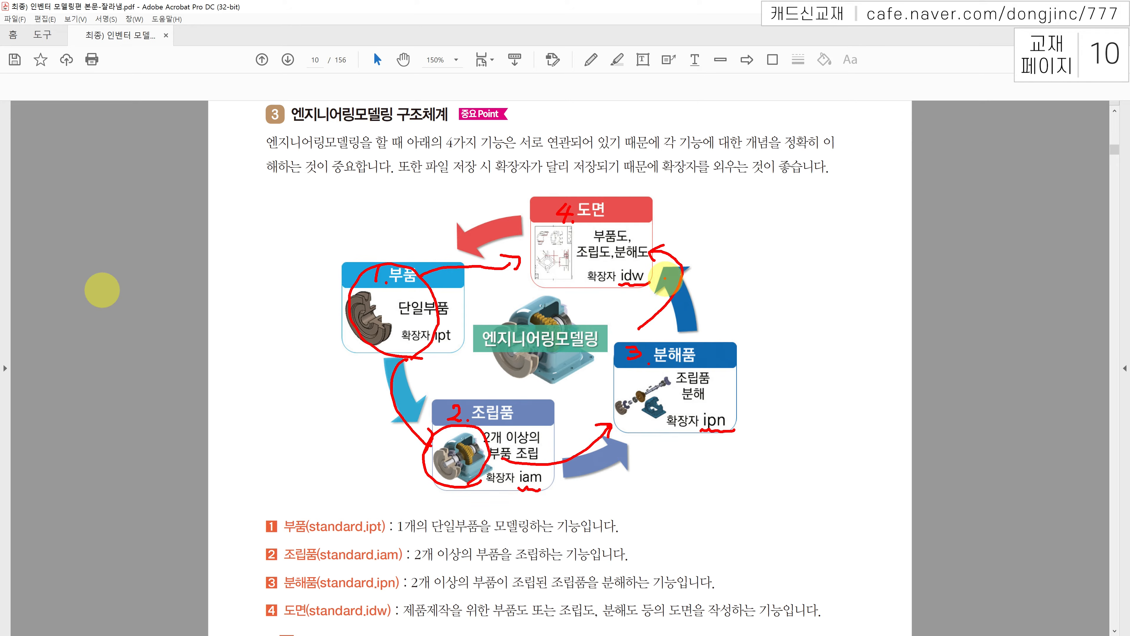
Step: Erase the red pen marks, circle the 부품 heading, and loop around the 조립품, 분해품 and 도면 boxes
{"action": "key", "text": "e"}
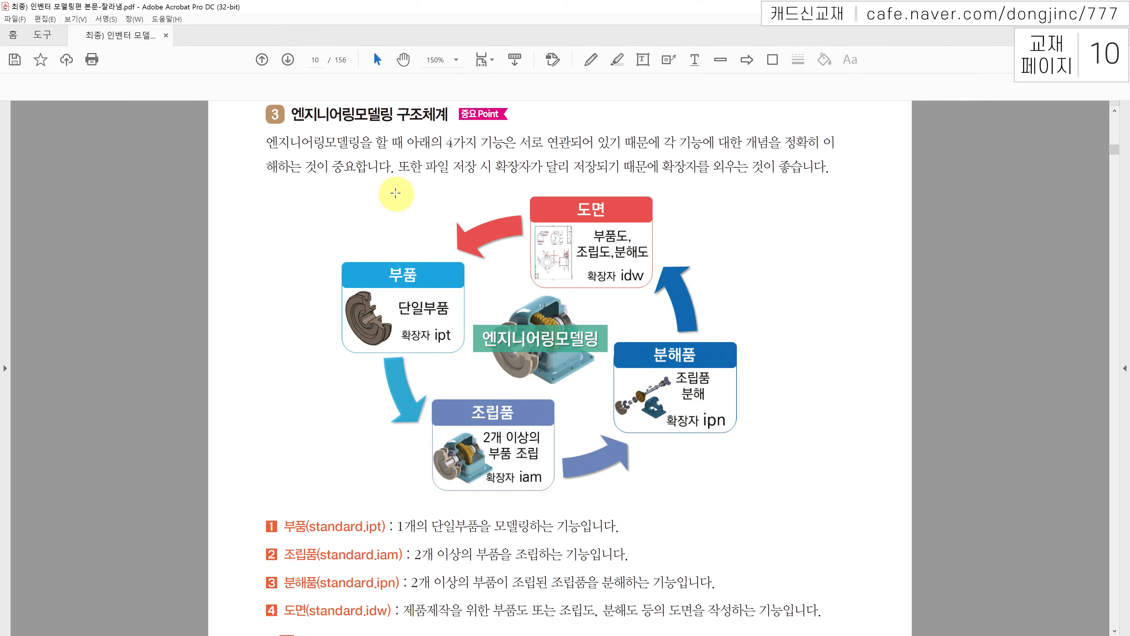
{"action": "mouse_move", "coordinate": [421, 253]}
{"action": "left_mouse_down"}
{"action": "mouse_move", "coordinate": [394, 250]}
{"action": "mouse_move", "coordinate": [376, 285]}
{"action": "mouse_move", "coordinate": [430, 263]}
{"action": "mouse_move", "coordinate": [400, 249]}
{"action": "mouse_move", "coordinate": [398, 285]}
{"action": "left_mouse_up"}
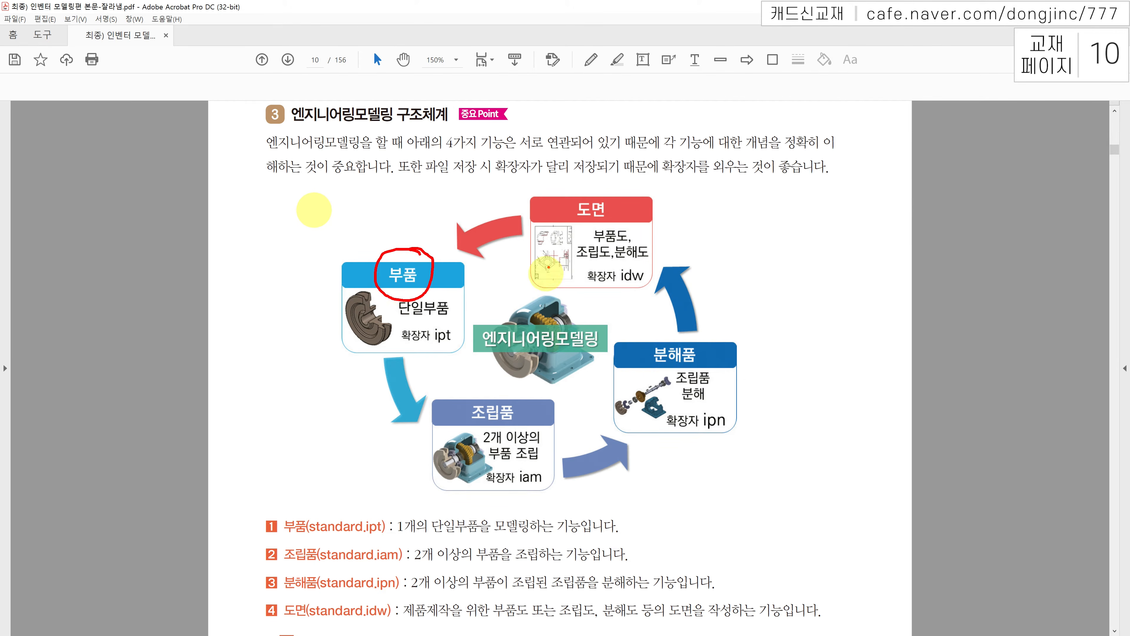
{"action": "mouse_move", "coordinate": [528, 181]}
{"action": "left_mouse_down"}
{"action": "mouse_move", "coordinate": [393, 385]}
{"action": "mouse_move", "coordinate": [472, 501]}
{"action": "mouse_move", "coordinate": [759, 433]}
{"action": "mouse_move", "coordinate": [796, 323]}
{"action": "mouse_move", "coordinate": [723, 208]}
{"action": "mouse_move", "coordinate": [614, 154]}
{"action": "mouse_move", "coordinate": [531, 176]}
{"action": "mouse_move", "coordinate": [525, 205]}
{"action": "left_mouse_up"}
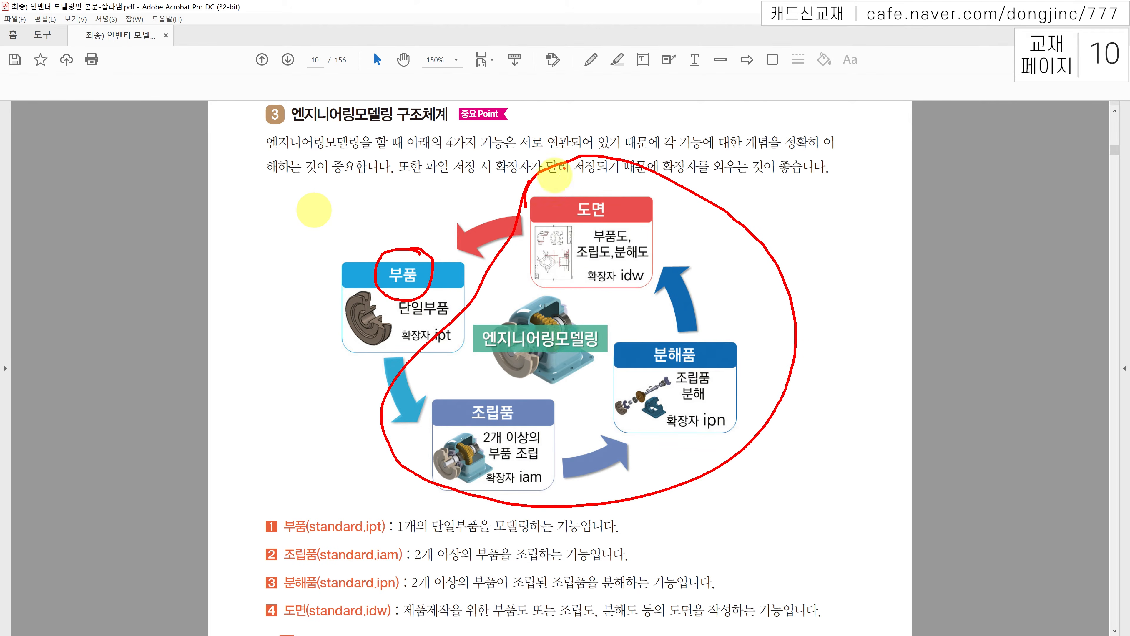
{"action": "key", "text": "Escape"}
Step: Mark the 새 파일 icon, the 새 파일 작성 dialog, the ko-KR folder and the Standard.ipt template in the page 10 figure
{"action": "middle_click_drag", "start_coordinate": [575, 215], "coordinate": [574, 460]}
{"action": "key", "text": "ctrl+2"}
{"action": "mouse_move", "coordinate": [292, 274]}
{"action": "left_mouse_down"}
{"action": "mouse_move", "coordinate": [279, 269]}
{"action": "mouse_move", "coordinate": [289, 294]}
{"action": "left_mouse_up"}
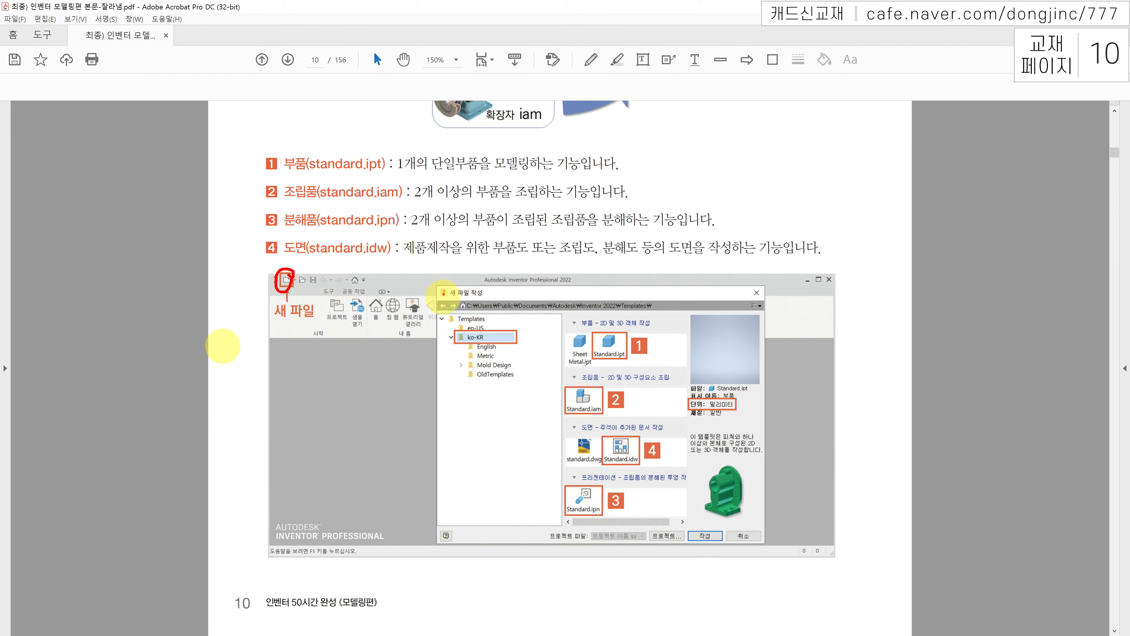
{"action": "left_click_drag", "start_coordinate": [432, 293], "coordinate": [438, 286]}
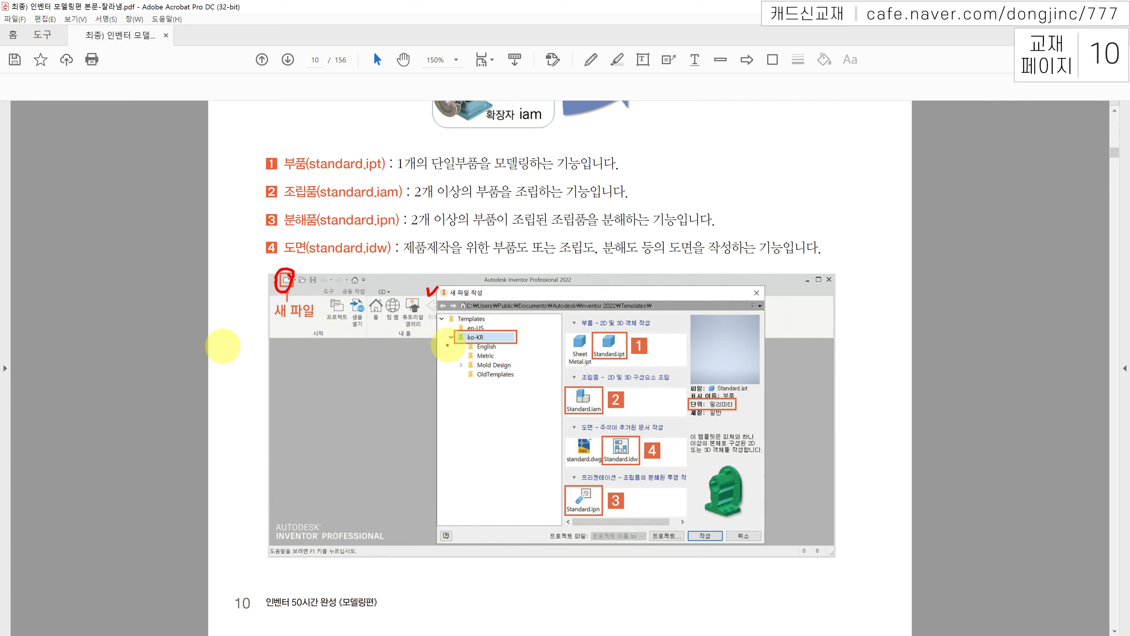
{"action": "mouse_move", "coordinate": [472, 343]}
{"action": "left_mouse_down"}
{"action": "mouse_move", "coordinate": [450, 342]}
{"action": "mouse_move", "coordinate": [466, 327]}
{"action": "mouse_move", "coordinate": [488, 350]}
{"action": "mouse_move", "coordinate": [544, 348]}
{"action": "mouse_move", "coordinate": [537, 359]}
{"action": "left_mouse_up"}
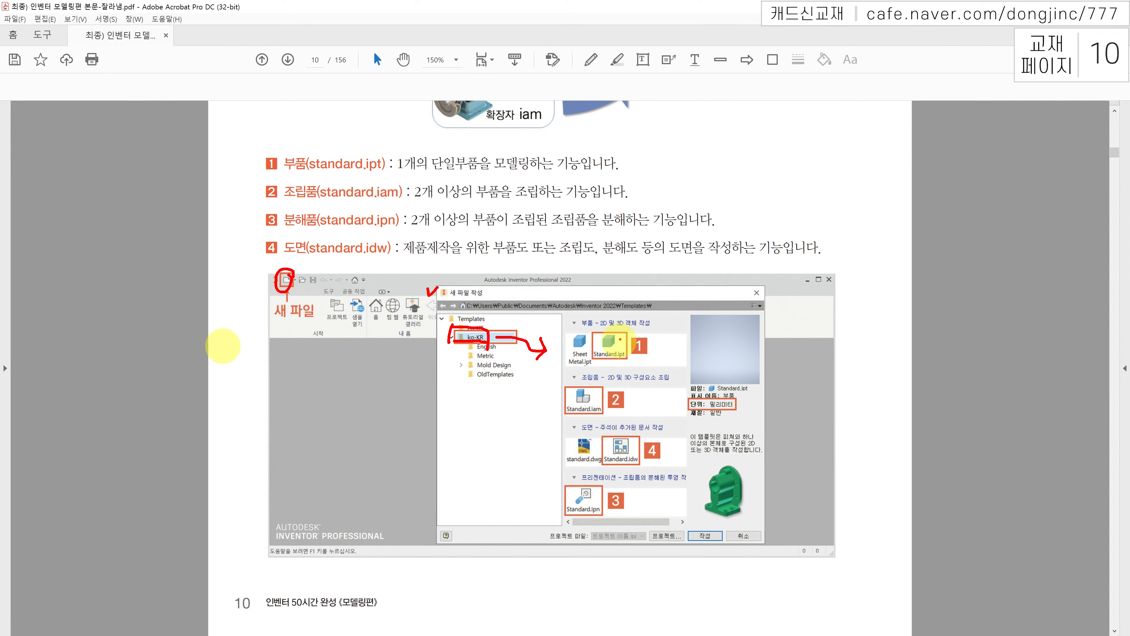
{"action": "mouse_move", "coordinate": [630, 365]}
{"action": "left_mouse_down"}
{"action": "mouse_move", "coordinate": [587, 360]}
{"action": "mouse_move", "coordinate": [596, 321]}
{"action": "mouse_move", "coordinate": [632, 362]}
{"action": "mouse_move", "coordinate": [615, 369]}
{"action": "left_mouse_up"}
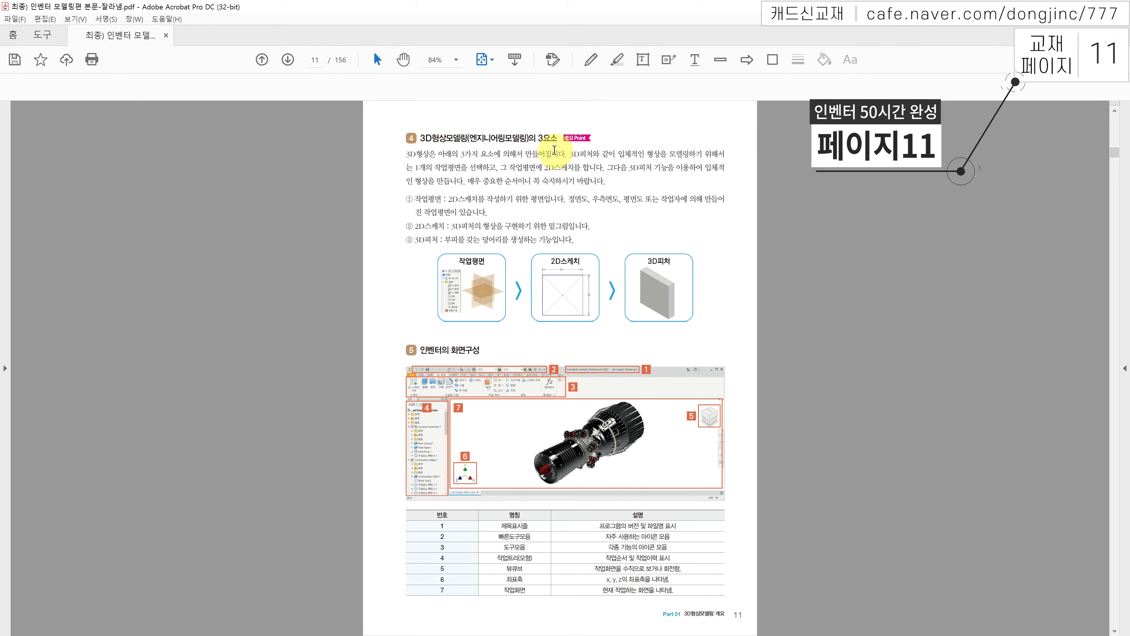
Step: Tick 3D피처 and number the 작업평면, 2D스케치 and 3D피처 boxes "1.", "2." and "3." on page 11, finally clearing the marks
{"action": "scroll", "coordinate": [533, 158], "scroll_direction": "up", "scroll_amount": 3, "text": "ctrl"}
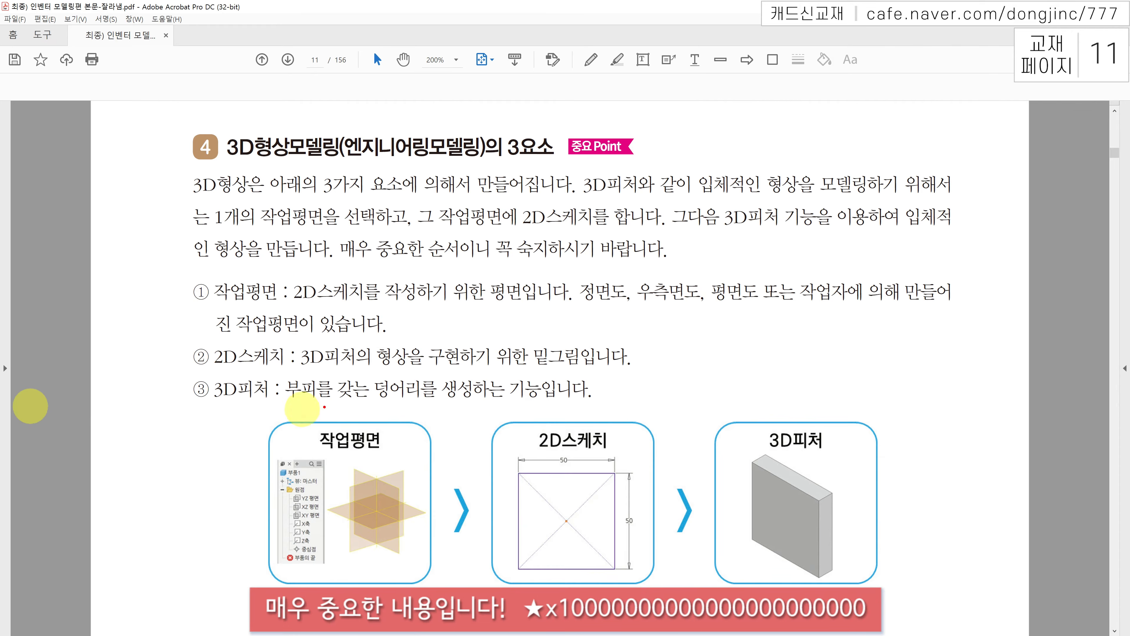
{"action": "left_click_drag", "start_coordinate": [781, 408], "coordinate": [800, 403]}
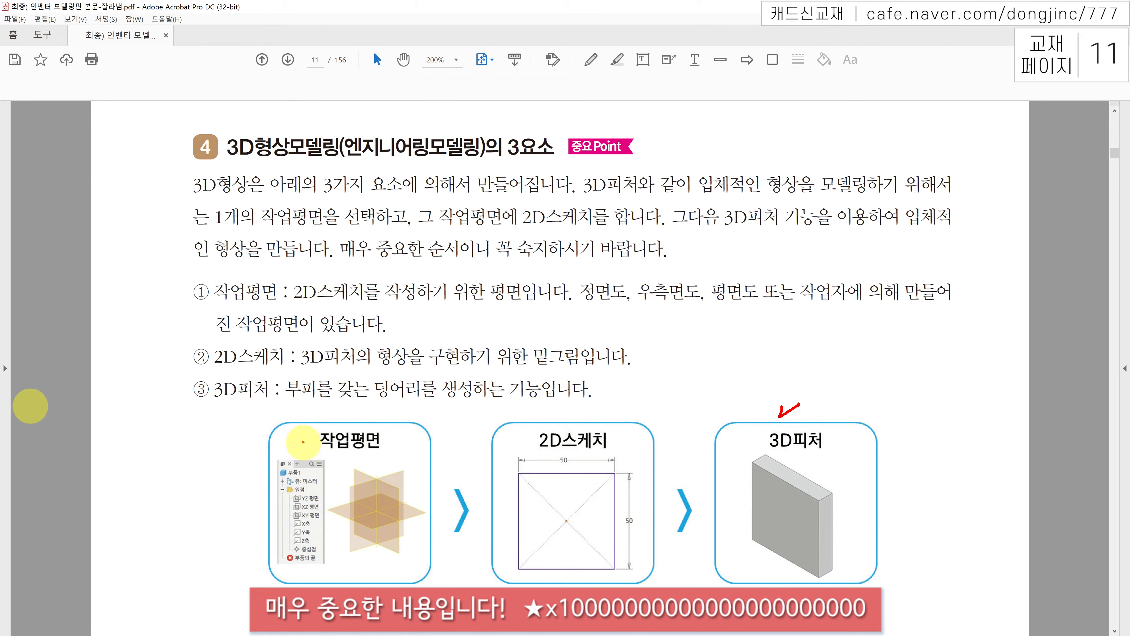
{"action": "left_click_drag", "start_coordinate": [308, 430], "coordinate": [302, 450]}
{"action": "left_click", "coordinate": [313, 444]}
{"action": "left_click_drag", "start_coordinate": [518, 434], "coordinate": [517, 444]}
{"action": "left_click", "coordinate": [532, 446]}
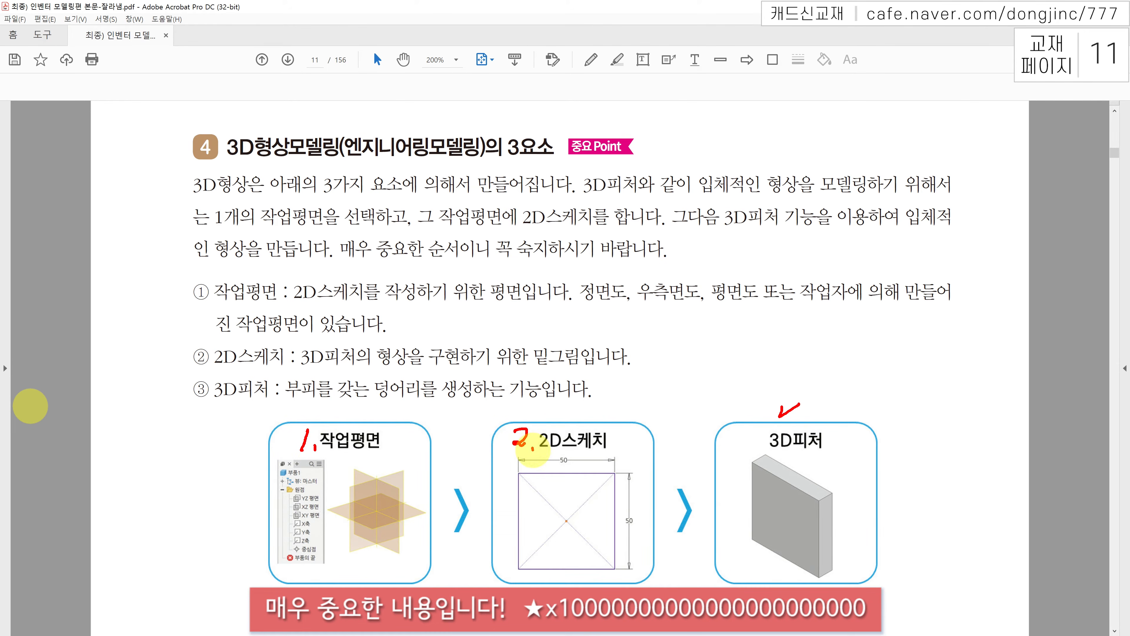
{"action": "left_click", "coordinate": [535, 447]}
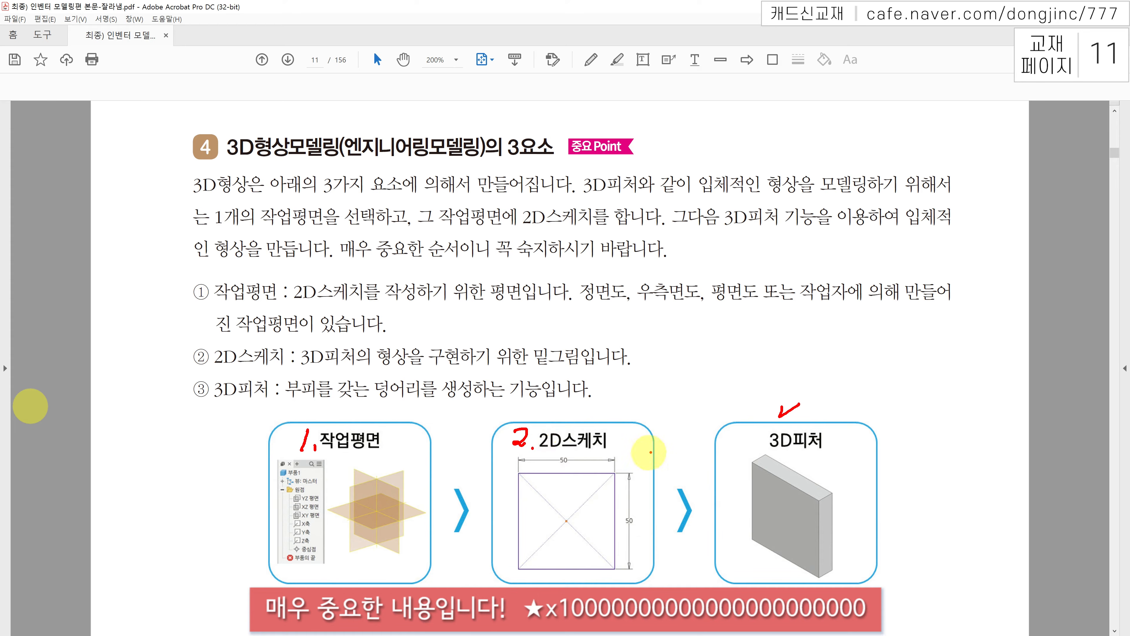
{"action": "left_click_drag", "start_coordinate": [738, 431], "coordinate": [740, 445]}
{"action": "left_click", "coordinate": [754, 445]}
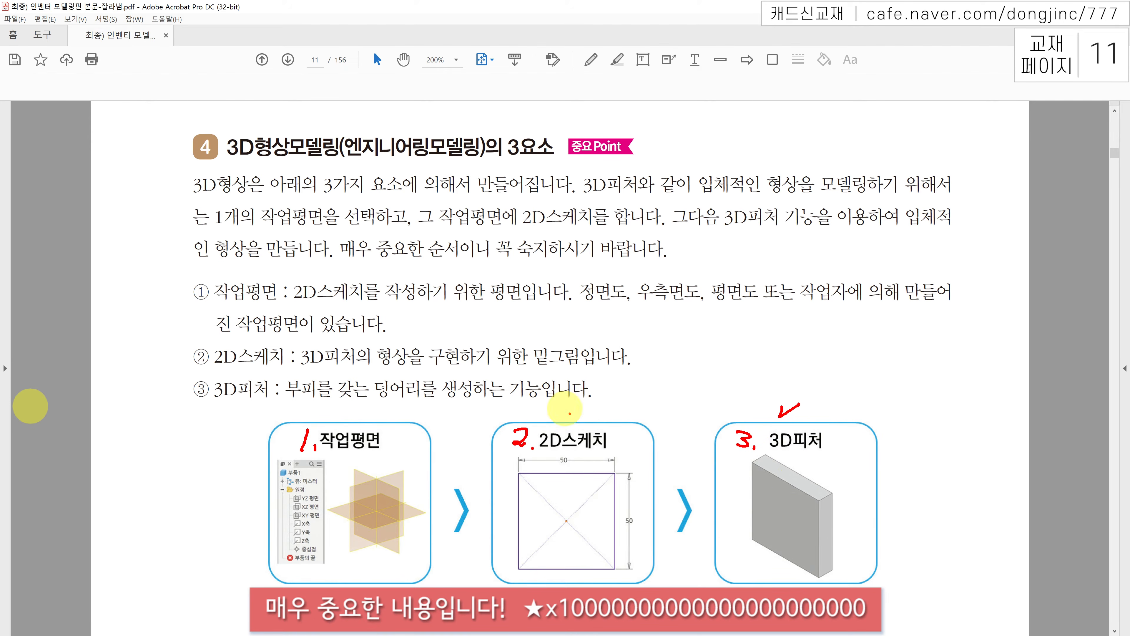
{"action": "key", "text": "Escape"}
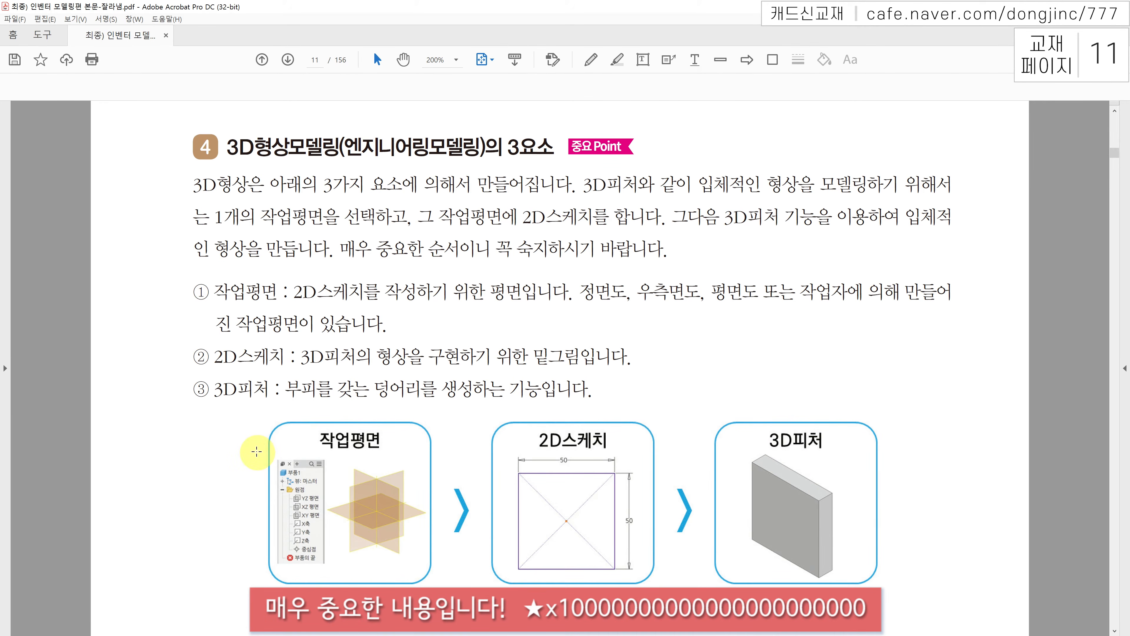
Step: Write the numbers 1, 2 and 3 again beside the 작업평면, 2D스케치 and 3D피처 headings
{"action": "left_click", "coordinate": [419, 439]}
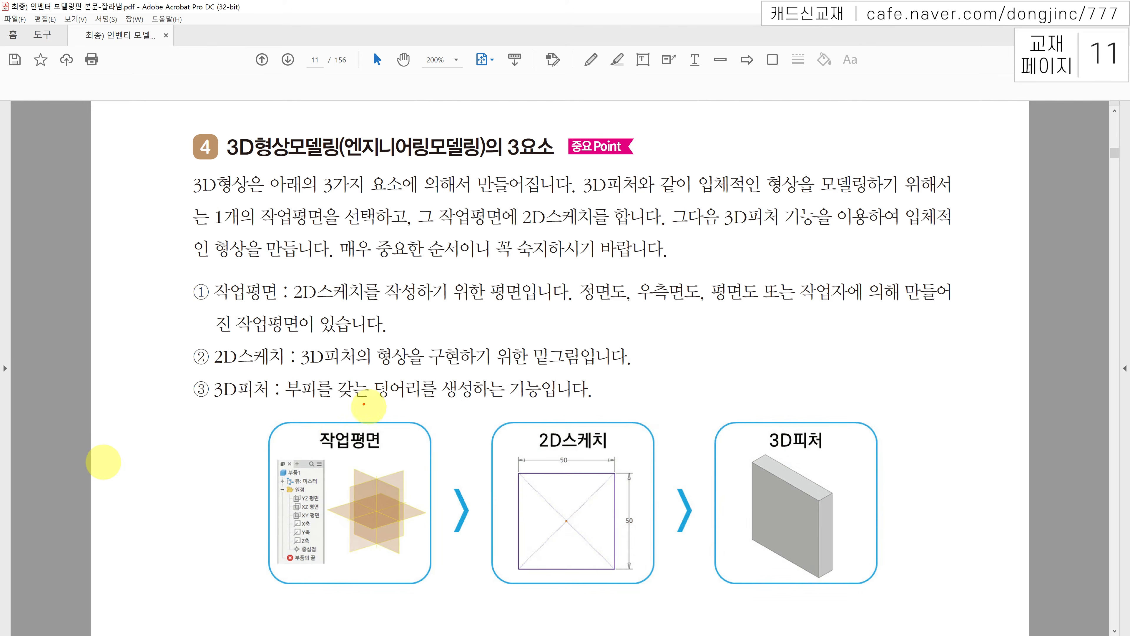
{"action": "left_click_drag", "start_coordinate": [303, 432], "coordinate": [297, 449]}
{"action": "left_click", "coordinate": [313, 444]}
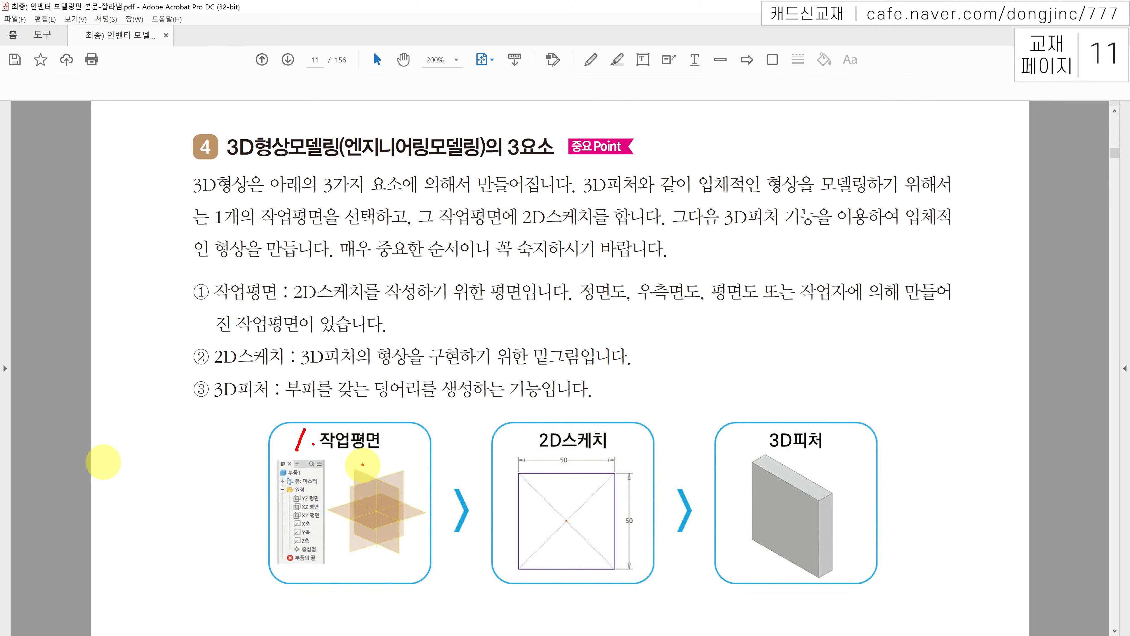
{"action": "mouse_move", "coordinate": [515, 431]}
{"action": "left_mouse_down"}
{"action": "mouse_move", "coordinate": [529, 434]}
{"action": "mouse_move", "coordinate": [515, 445]}
{"action": "mouse_move", "coordinate": [530, 443]}
{"action": "left_mouse_up"}
{"action": "left_click", "coordinate": [540, 447]}
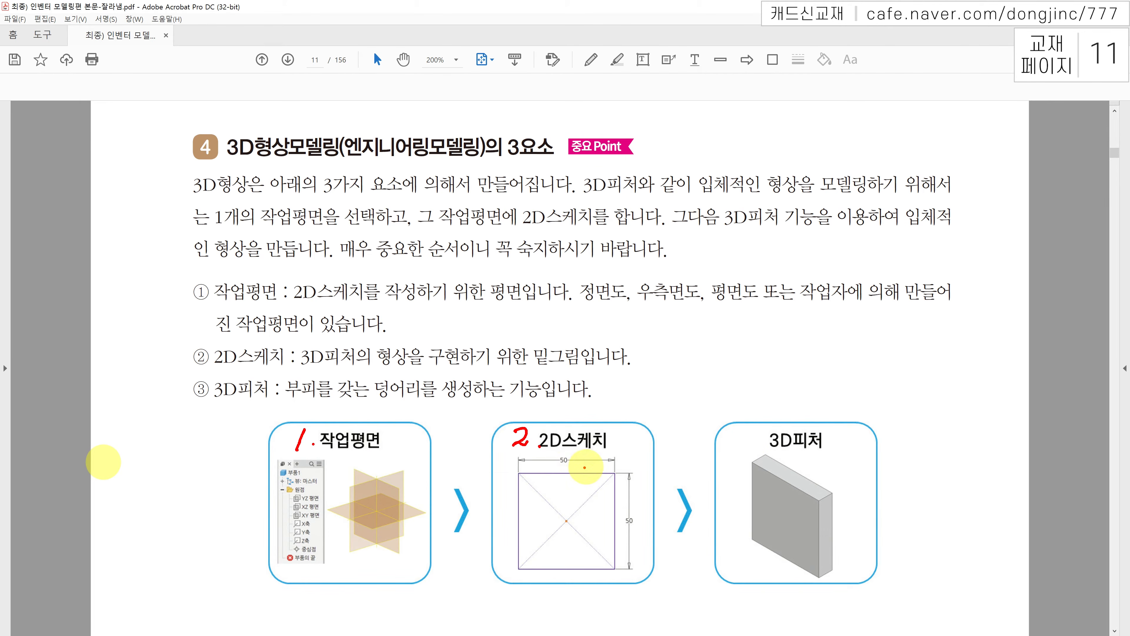
{"action": "left_click_drag", "start_coordinate": [753, 431], "coordinate": [745, 445]}
{"action": "left_click", "coordinate": [762, 446]}
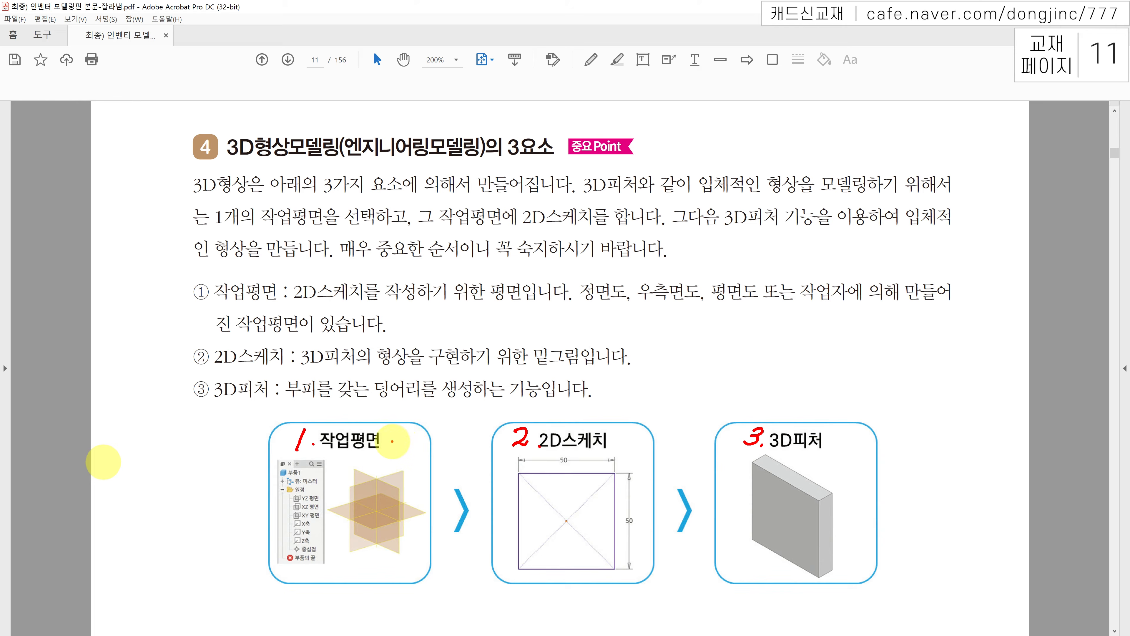
Step: Draw red arrows from 작업평면 to 2D스케치 and from 2D스케치 to 3D피처
{"action": "mouse_move", "coordinate": [393, 438]}
{"action": "left_mouse_down"}
{"action": "mouse_move", "coordinate": [475, 440]}
{"action": "mouse_move", "coordinate": [466, 453]}
{"action": "mouse_move", "coordinate": [481, 440]}
{"action": "left_mouse_up"}
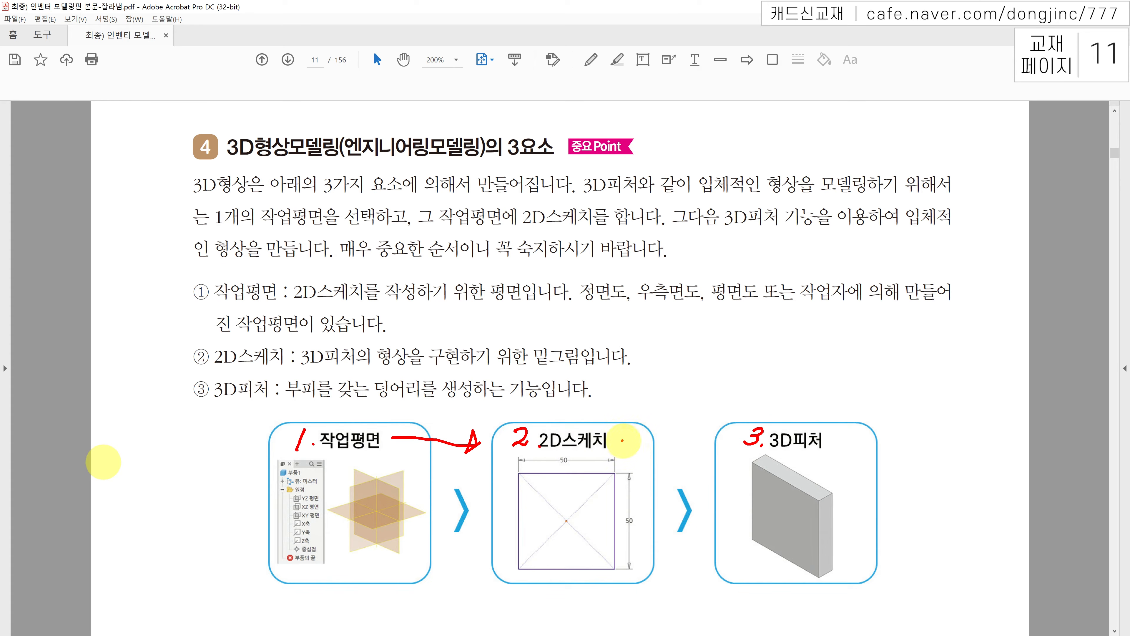
{"action": "mouse_move", "coordinate": [613, 442]}
{"action": "left_mouse_down"}
{"action": "mouse_move", "coordinate": [683, 449]}
{"action": "mouse_move", "coordinate": [701, 439]}
{"action": "mouse_move", "coordinate": [690, 459]}
{"action": "mouse_move", "coordinate": [716, 437]}
{"action": "left_mouse_up"}
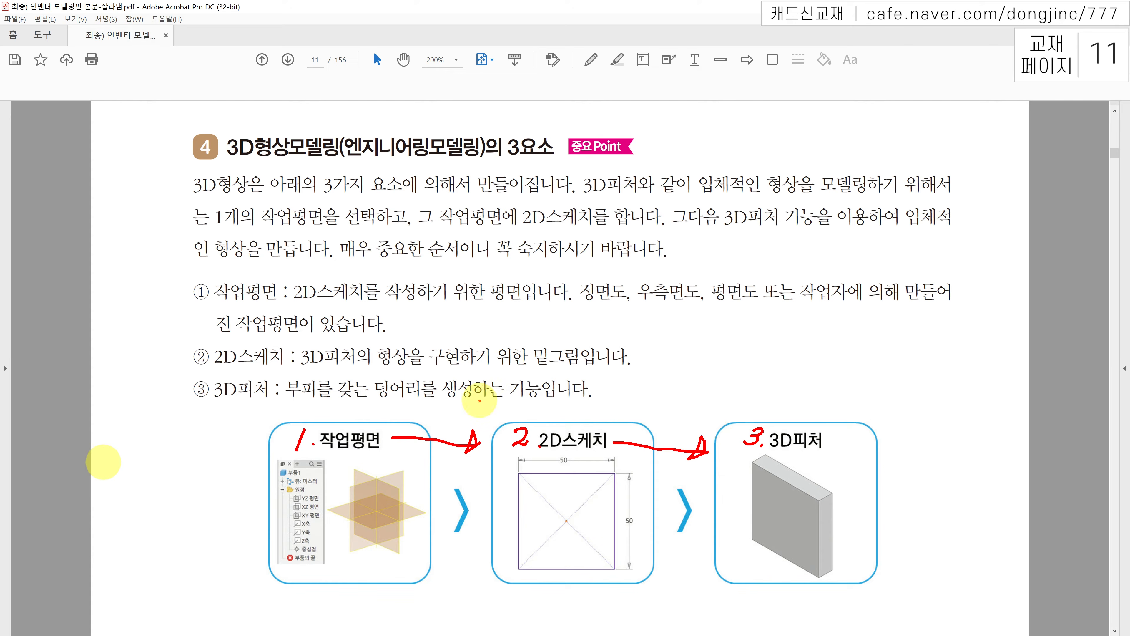
{"action": "mouse_move", "coordinate": [594, 586]}
{"action": "left_mouse_down"}
{"action": "mouse_move", "coordinate": [252, 518]}
{"action": "mouse_move", "coordinate": [532, 400]}
{"action": "mouse_move", "coordinate": [552, 562]}
{"action": "left_mouse_up"}
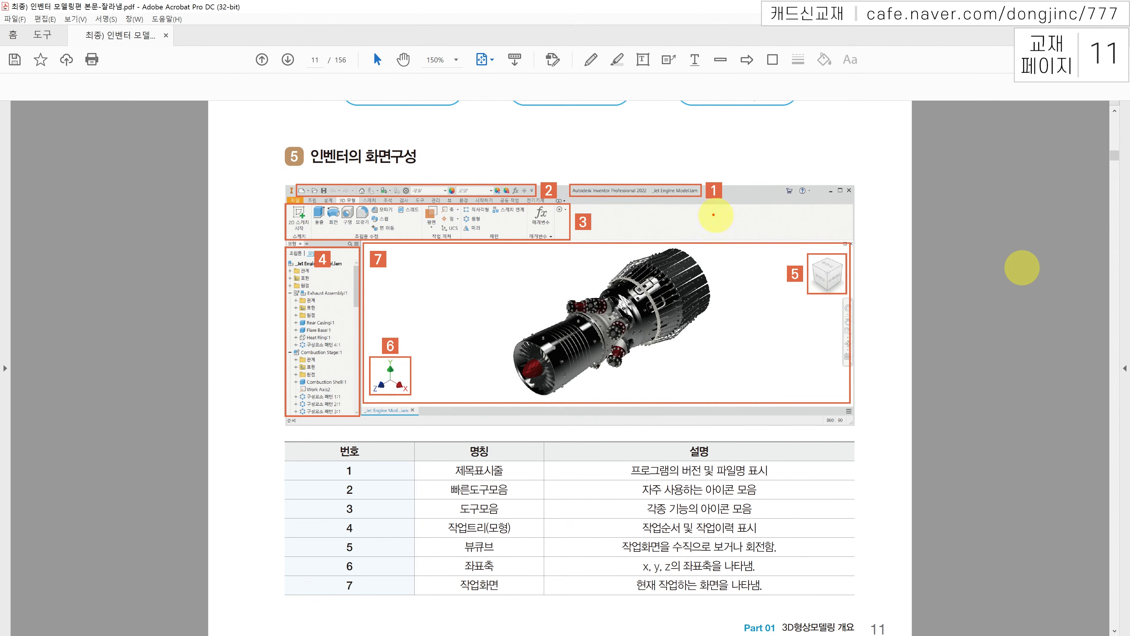
Step: Point red arrows at the title bar and quick access toolbar in the section 5 figure, and underline the modeling tool icons
{"action": "mouse_move", "coordinate": [632, 161]}
{"action": "left_mouse_down"}
{"action": "mouse_move", "coordinate": [614, 181]}
{"action": "mouse_move", "coordinate": [629, 178]}
{"action": "left_mouse_up"}
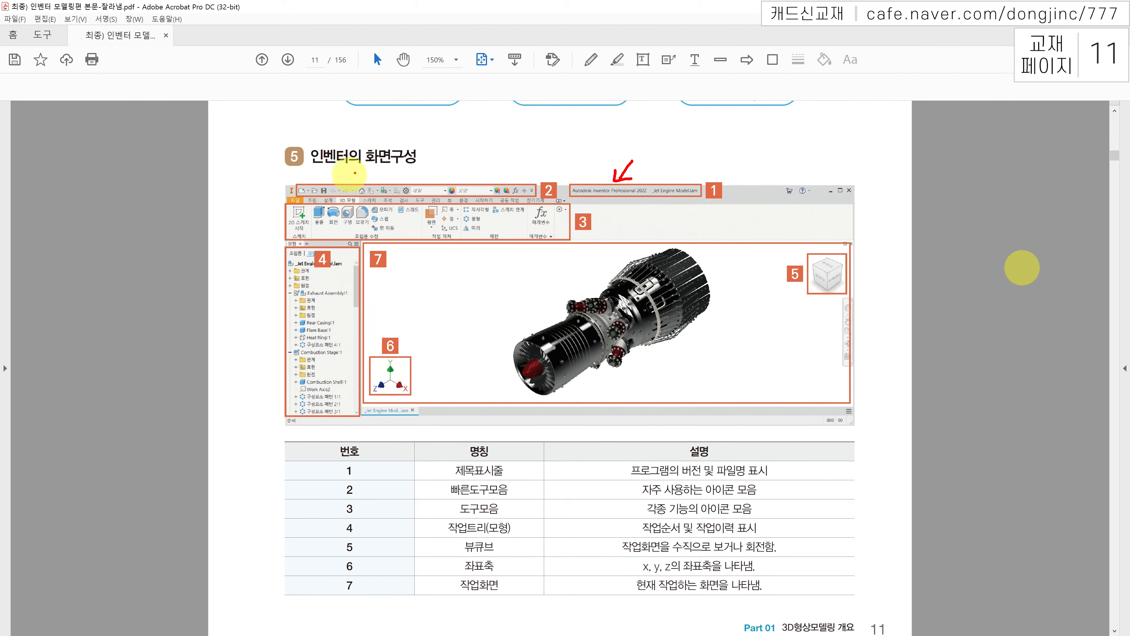
{"action": "mouse_move", "coordinate": [351, 175]}
{"action": "left_mouse_down"}
{"action": "mouse_move", "coordinate": [364, 169]}
{"action": "mouse_move", "coordinate": [361, 183]}
{"action": "left_mouse_up"}
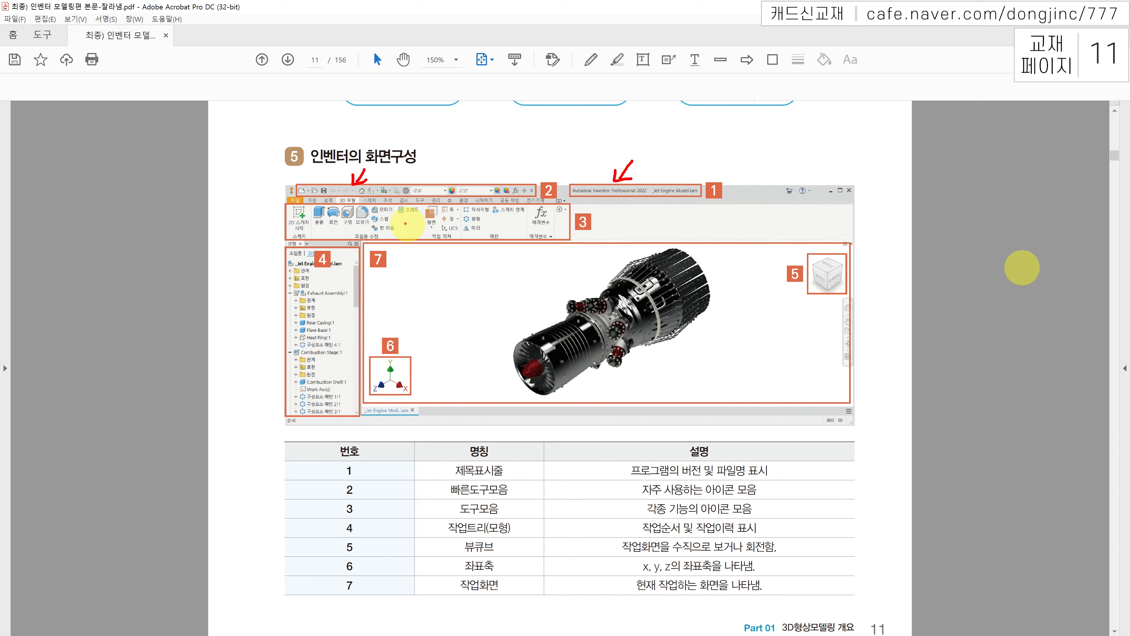
{"action": "left_click_drag", "start_coordinate": [321, 231], "coordinate": [365, 230]}
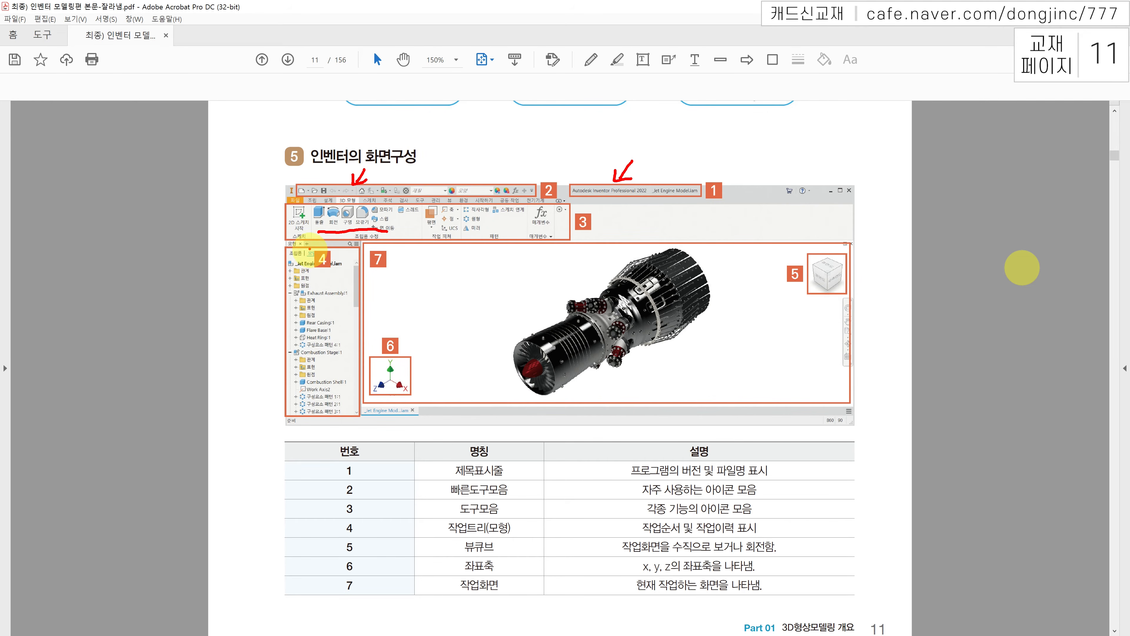
Step: Underline several entries in the model tree, area 4 of the Inventor screen layout figure
{"action": "left_click_drag", "start_coordinate": [290, 333], "coordinate": [323, 329]}
{"action": "mouse_move", "coordinate": [295, 339]}
{"action": "left_mouse_down"}
{"action": "mouse_move", "coordinate": [326, 338]}
{"action": "mouse_move", "coordinate": [328, 387]}
{"action": "left_mouse_up"}
{"action": "left_click_drag", "start_coordinate": [303, 396], "coordinate": [325, 406]}
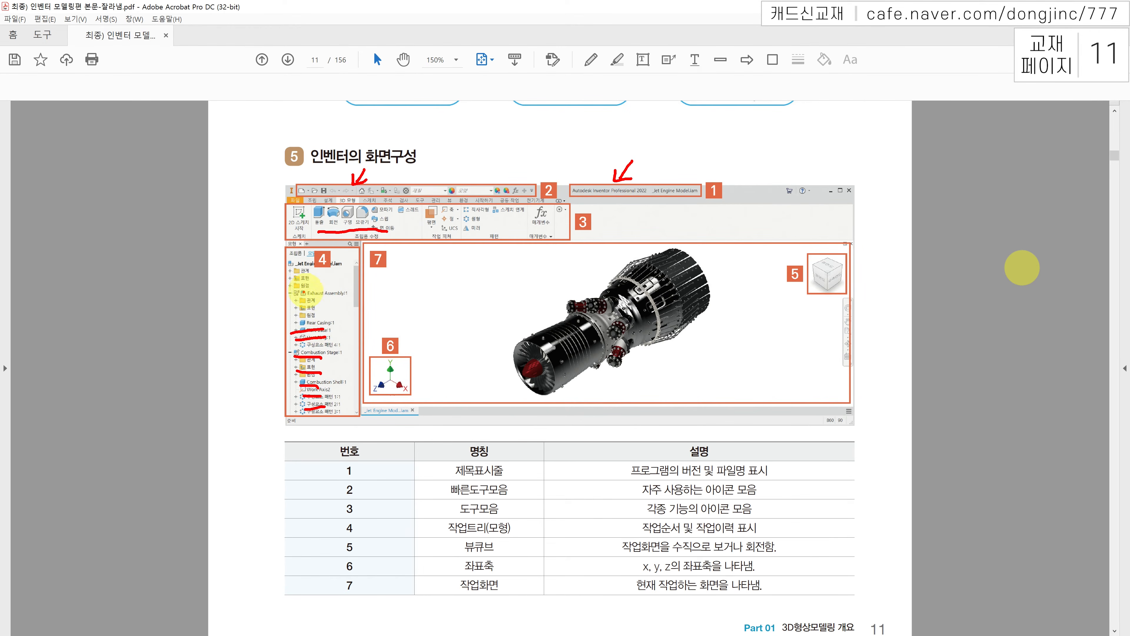
Step: Underline more entries in the area 4 model tree, and erase all red markings from the page
{"action": "mouse_move", "coordinate": [293, 333]}
{"action": "left_mouse_down"}
{"action": "mouse_move", "coordinate": [323, 331]}
{"action": "mouse_move", "coordinate": [316, 362]}
{"action": "left_mouse_up"}
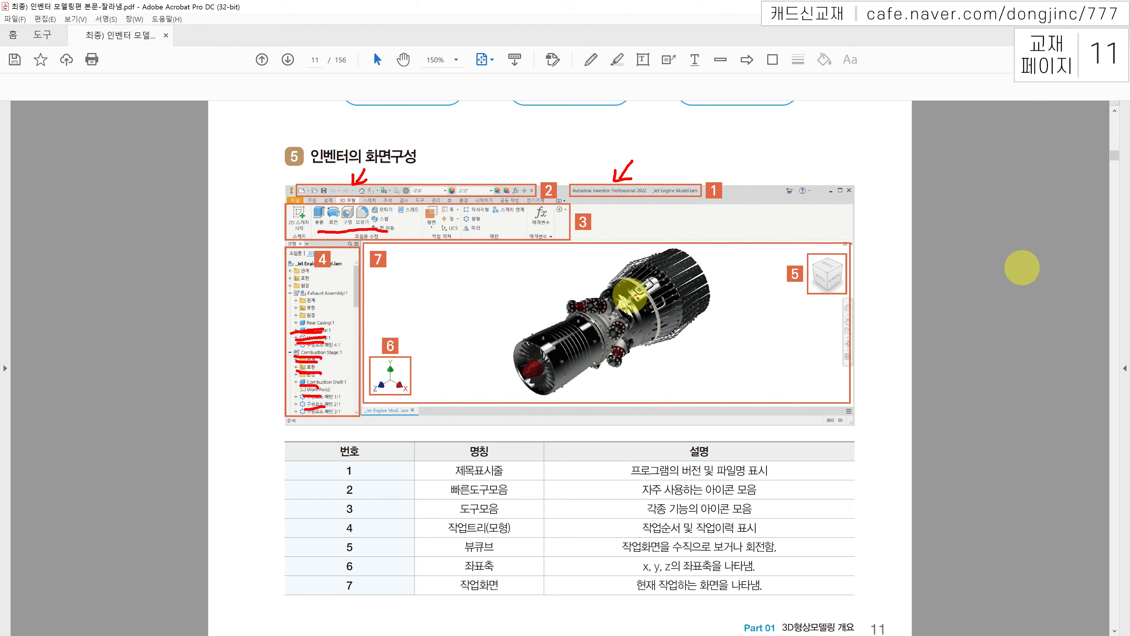
{"action": "key", "text": "e"}
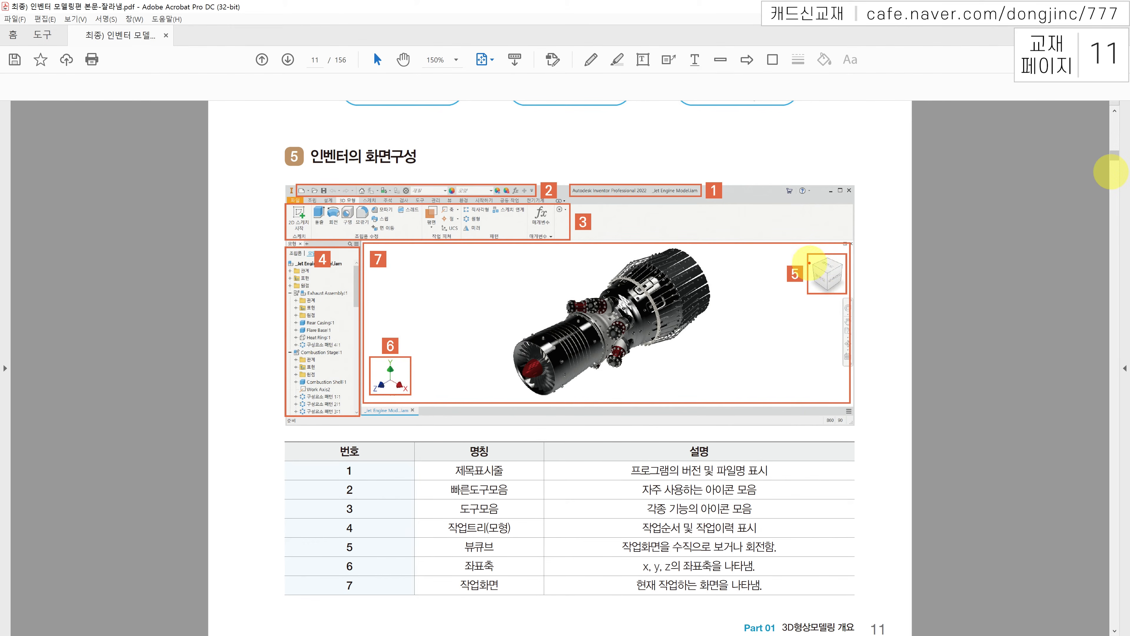
Step: Circle the ViewCube, the coordinate axes and the number 7 in red on the screen layout figure, and mark the work area
{"action": "left_click_drag", "start_coordinate": [835, 297], "coordinate": [830, 300]}
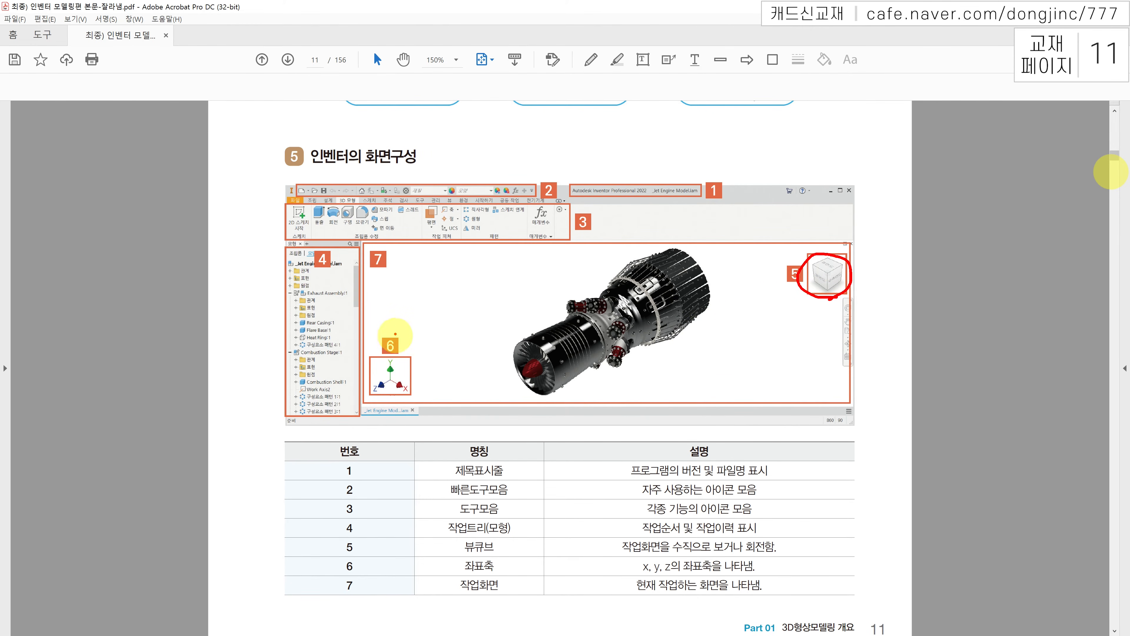
{"action": "left_click_drag", "start_coordinate": [396, 326], "coordinate": [407, 330]}
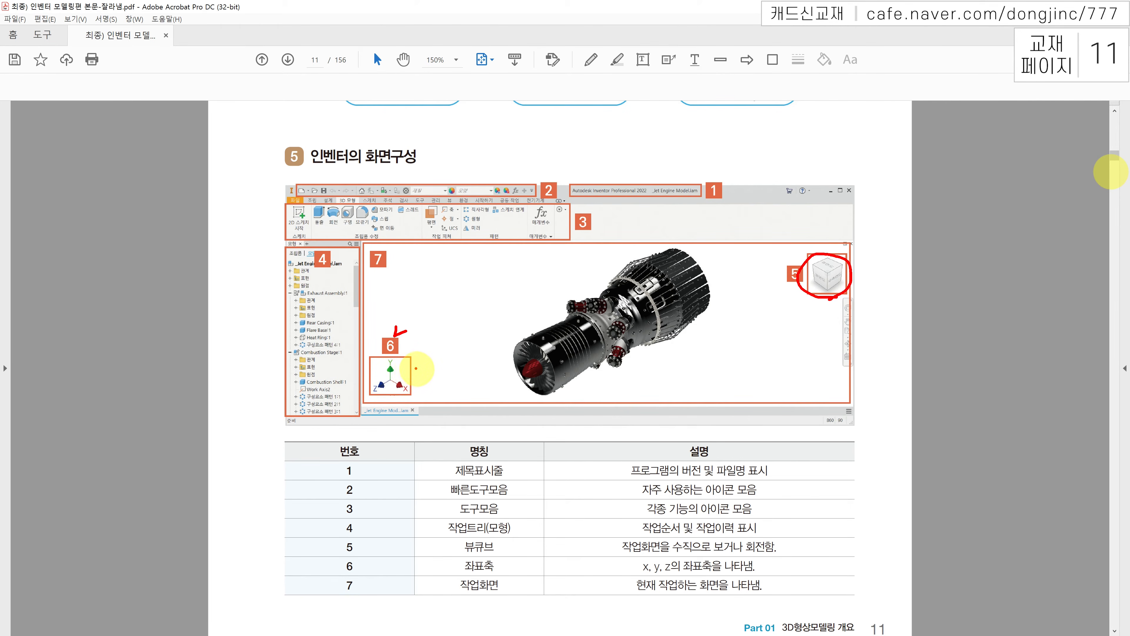
{"action": "mouse_move", "coordinate": [412, 368]}
{"action": "left_mouse_down"}
{"action": "mouse_move", "coordinate": [397, 357]}
{"action": "mouse_move", "coordinate": [370, 378]}
{"action": "mouse_move", "coordinate": [376, 394]}
{"action": "mouse_move", "coordinate": [414, 372]}
{"action": "left_mouse_up"}
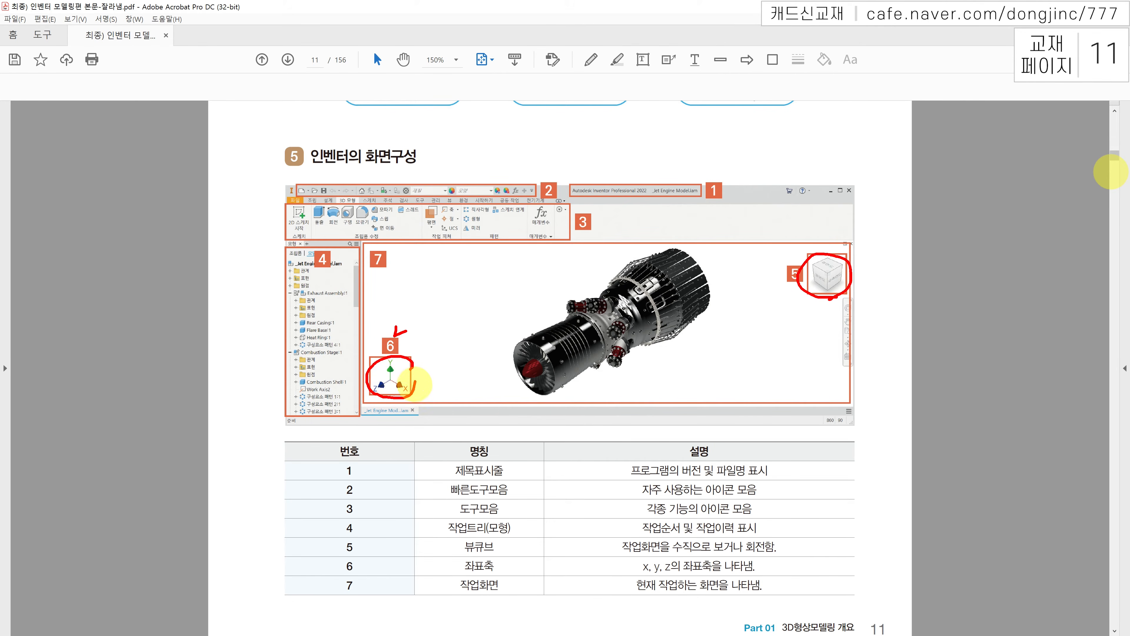
{"action": "mouse_move", "coordinate": [827, 301]}
{"action": "left_mouse_down"}
{"action": "mouse_move", "coordinate": [812, 253]}
{"action": "mouse_move", "coordinate": [859, 280]}
{"action": "mouse_move", "coordinate": [821, 299]}
{"action": "left_mouse_up"}
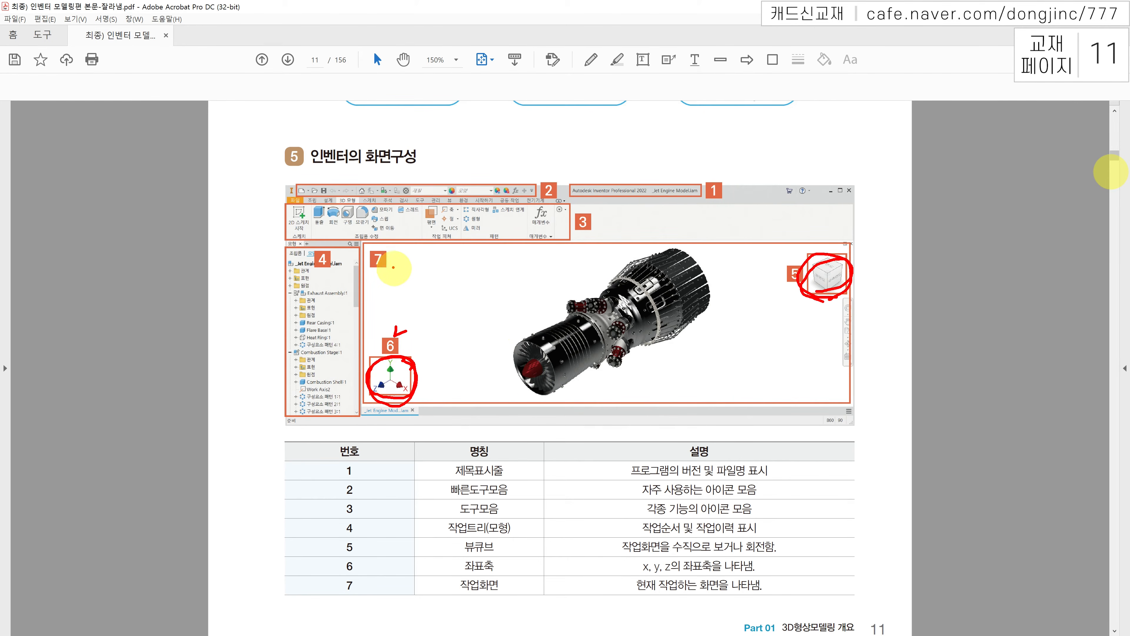
{"action": "mouse_move", "coordinate": [391, 275]}
{"action": "left_mouse_down"}
{"action": "mouse_move", "coordinate": [371, 266]}
{"action": "mouse_move", "coordinate": [395, 249]}
{"action": "mouse_move", "coordinate": [393, 274]}
{"action": "left_mouse_up"}
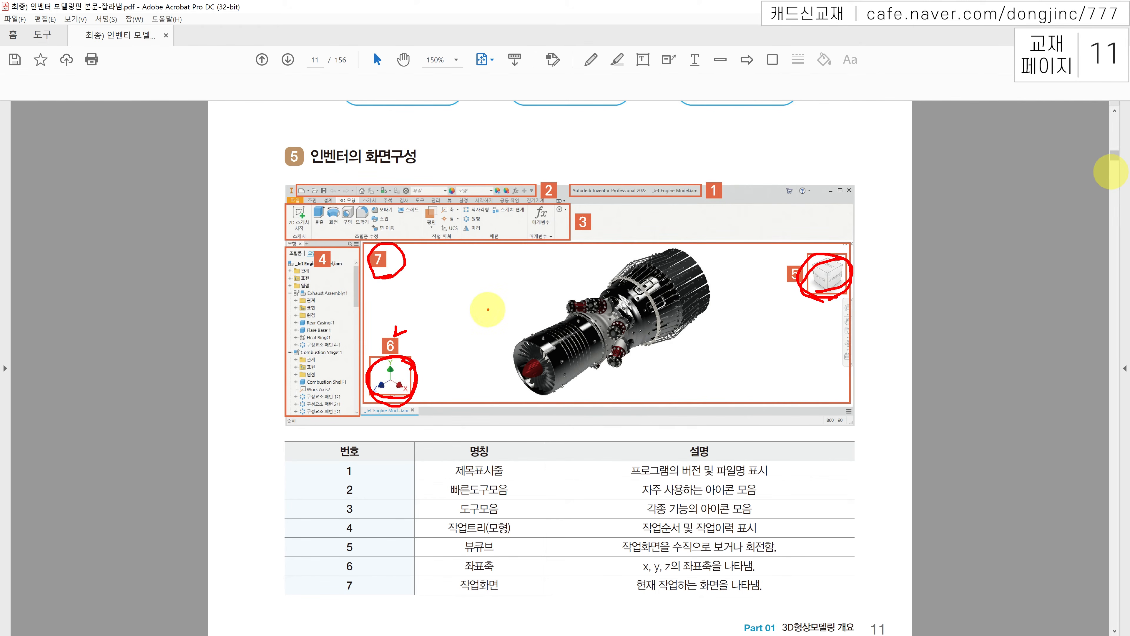
{"action": "mouse_move", "coordinate": [746, 292]}
{"action": "left_mouse_down"}
{"action": "mouse_move", "coordinate": [676, 238]}
{"action": "mouse_move", "coordinate": [452, 318]}
{"action": "mouse_move", "coordinate": [654, 382]}
{"action": "mouse_move", "coordinate": [722, 300]}
{"action": "left_mouse_up"}
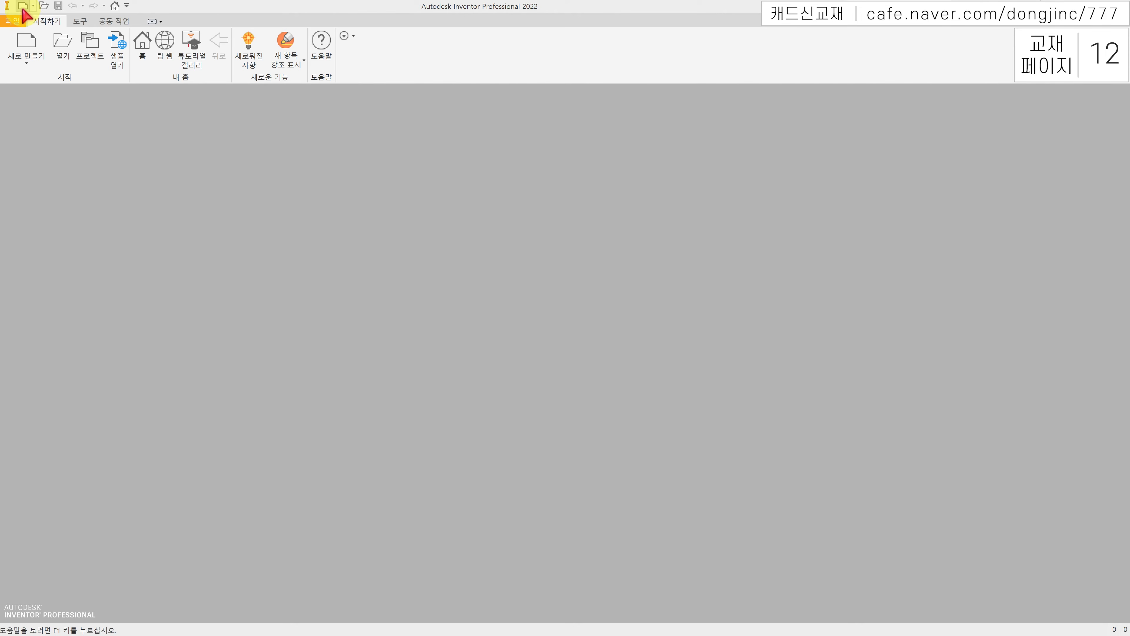
Step: Switch to Inventor, create a new part from the Standard.ipt template in ko-KR, and expand its 원점 folder in the model tree
{"action": "left_click", "coordinate": [29, 43]}
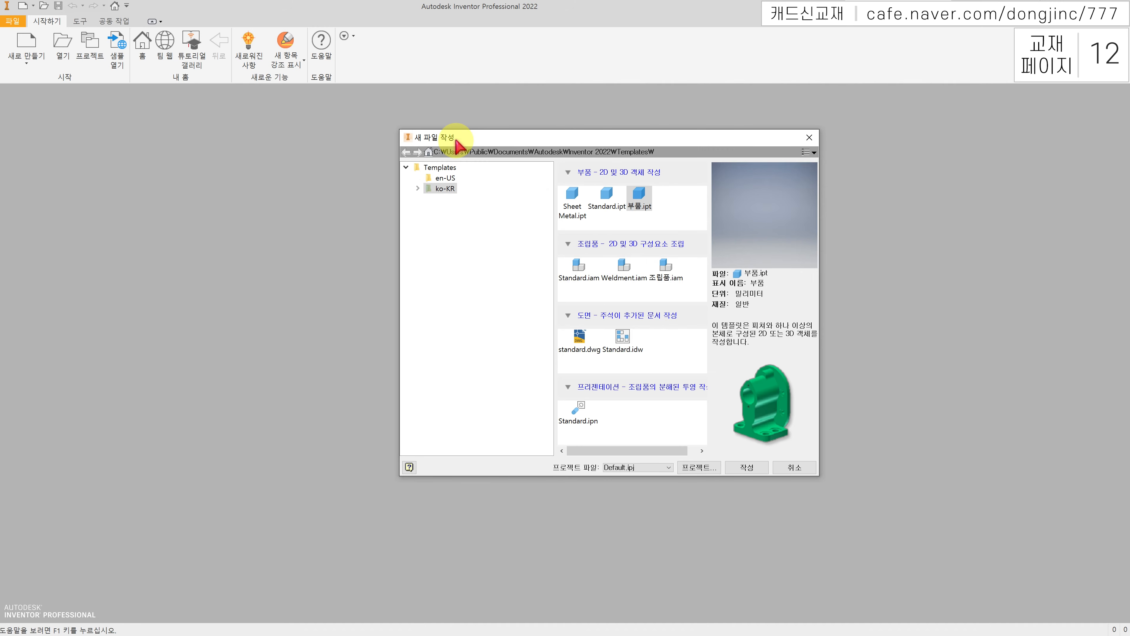
{"action": "left_click_drag", "start_coordinate": [456, 139], "coordinate": [451, 141]}
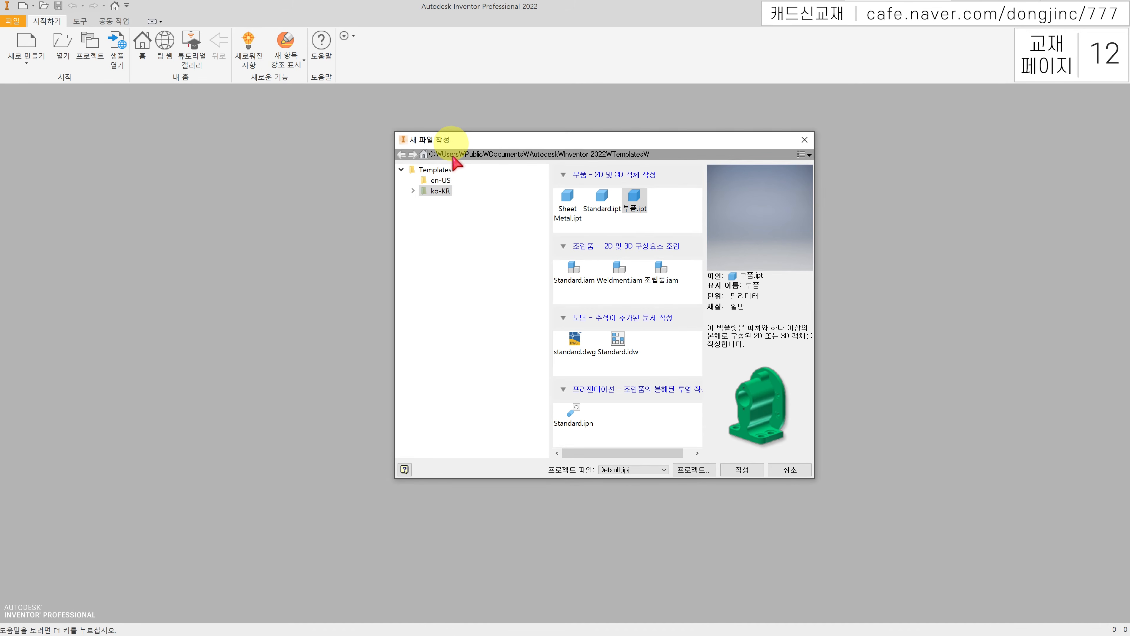
{"action": "left_click", "coordinate": [437, 191]}
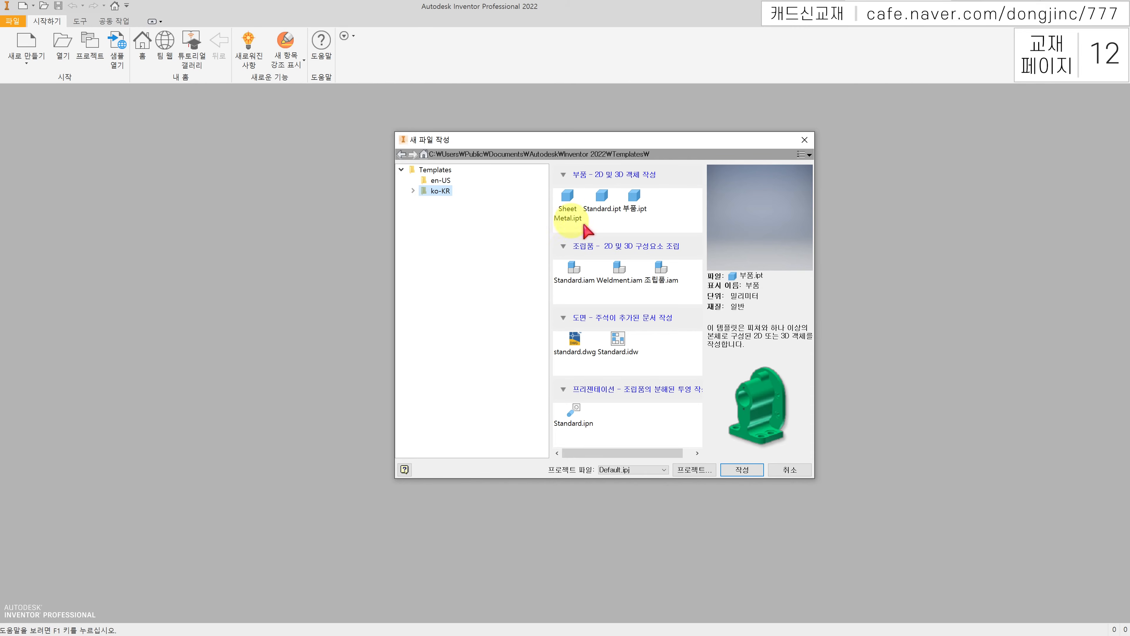
{"action": "left_click", "coordinate": [599, 214]}
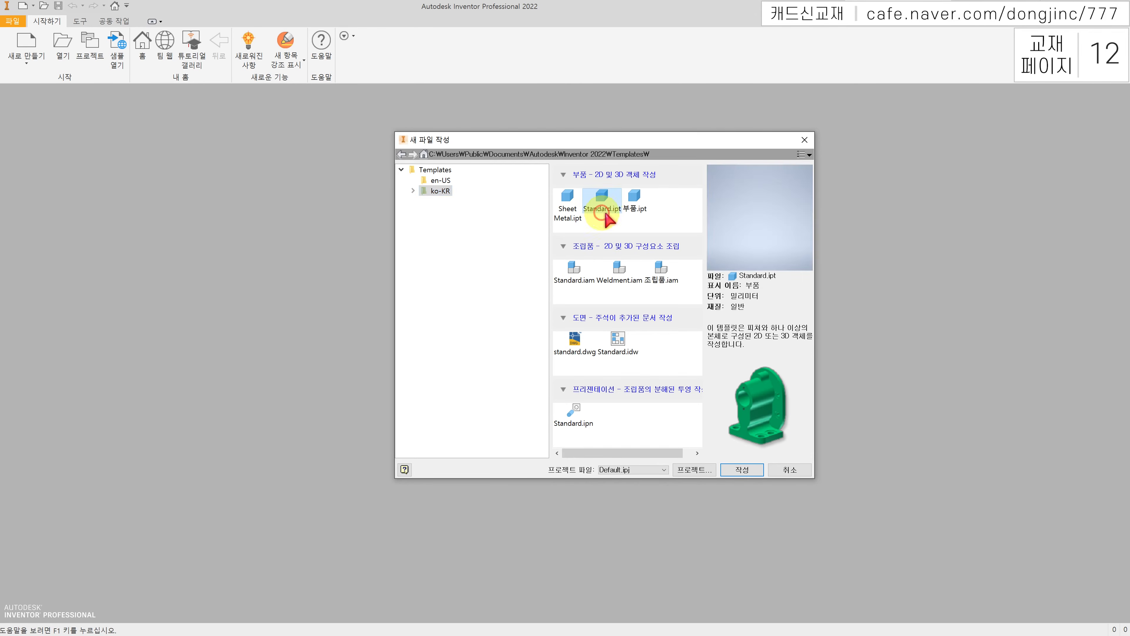
{"action": "left_click", "coordinate": [742, 471]}
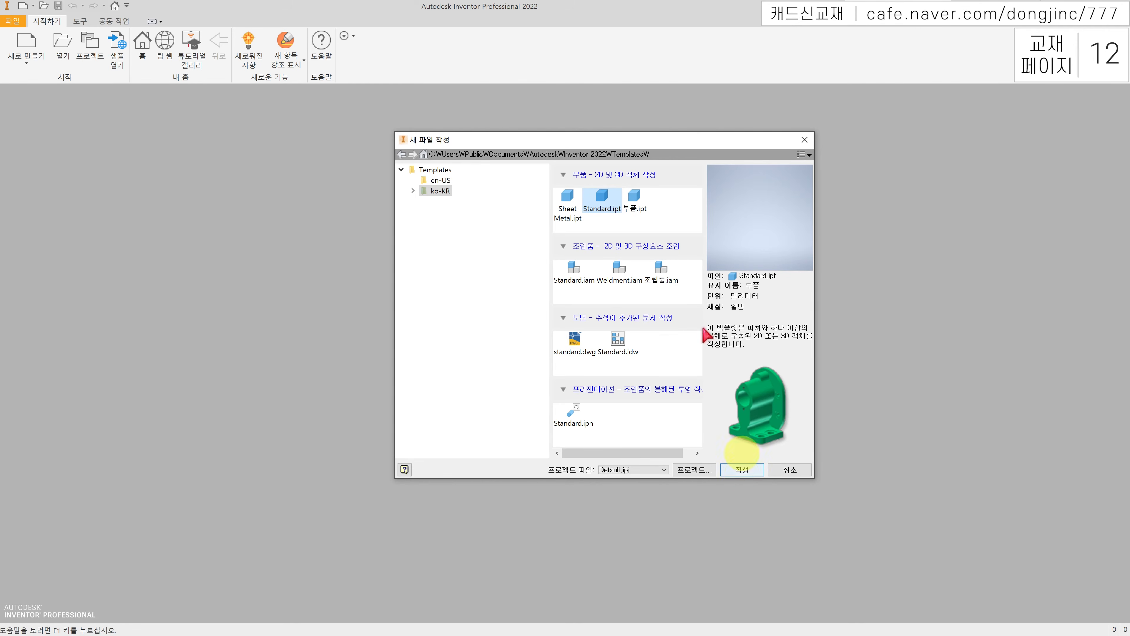
{"action": "left_click", "coordinate": [598, 213]}
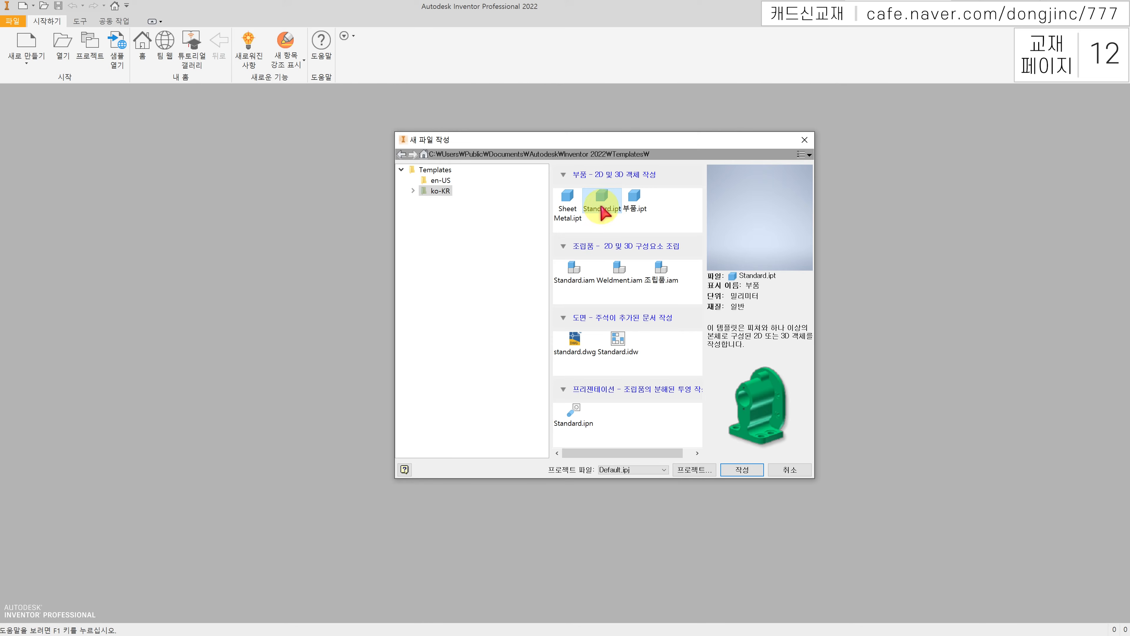
{"action": "double_click", "coordinate": [601, 204]}
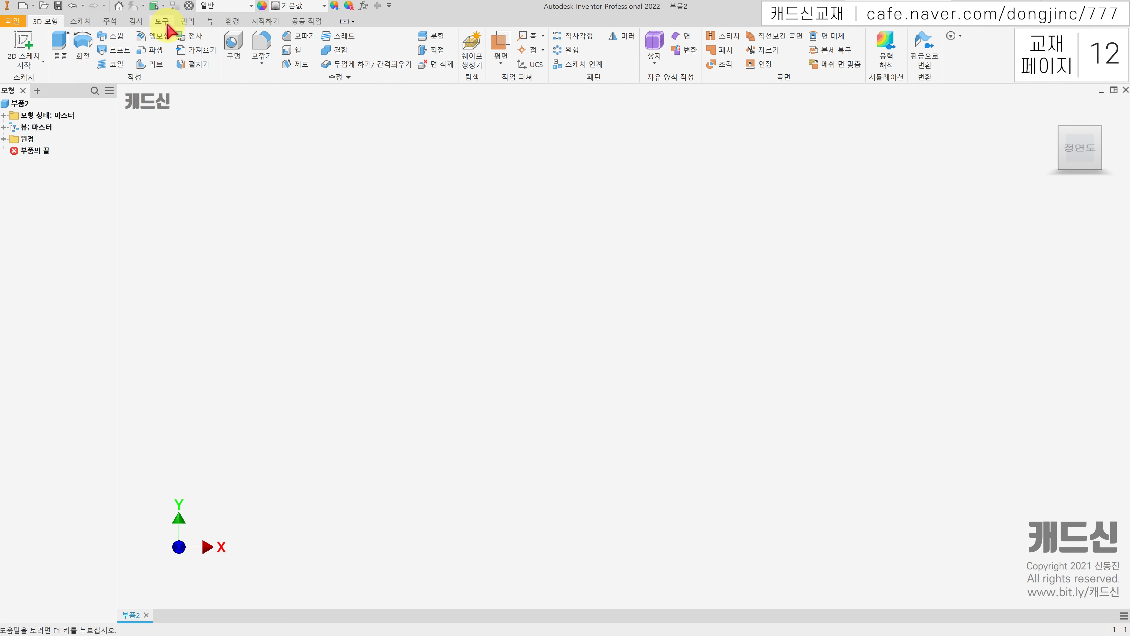
{"action": "left_click", "coordinate": [162, 22]}
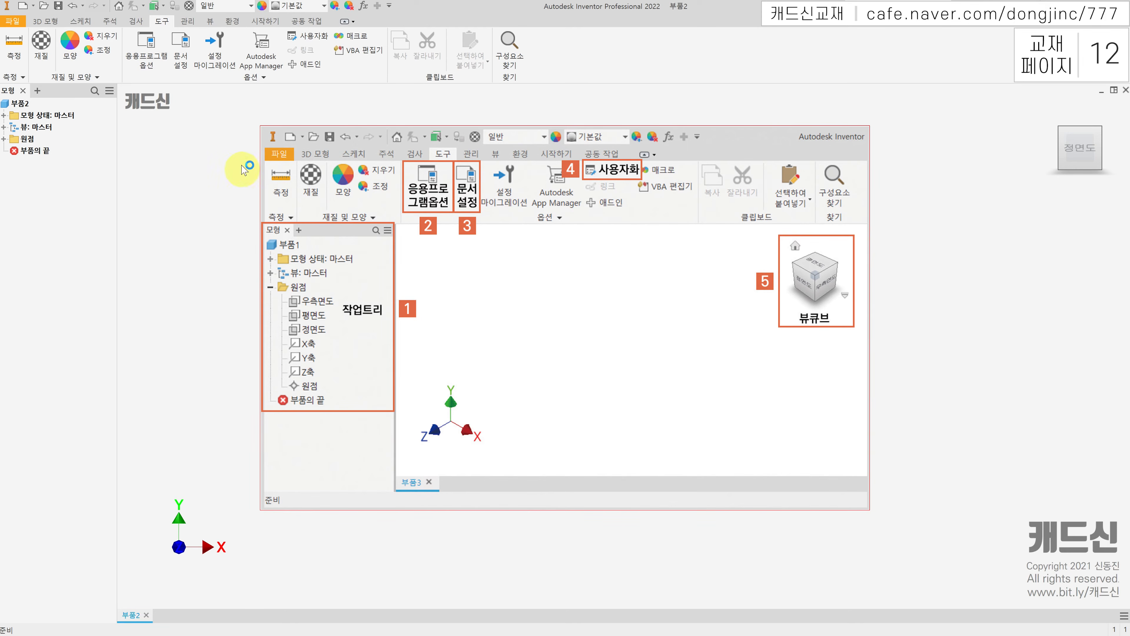
{"action": "left_click", "coordinate": [3, 139]}
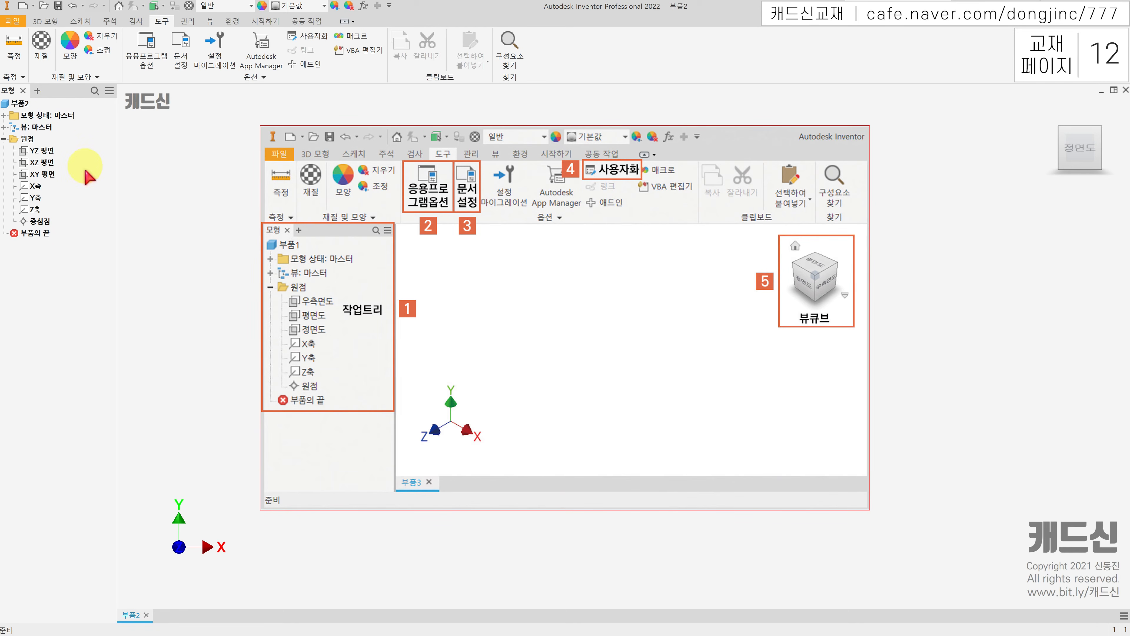
Step: Set the ViewCube size to 큼 in the ViewCube options
{"action": "mouse_move", "coordinate": [1089, 155]}
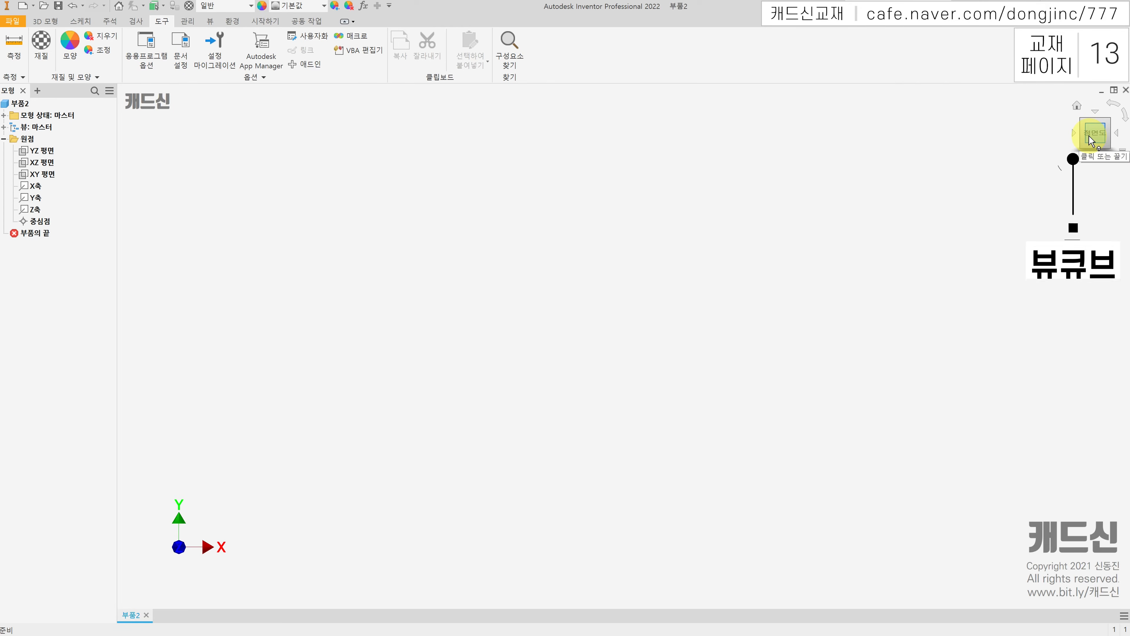
{"action": "right_click", "coordinate": [1095, 140]}
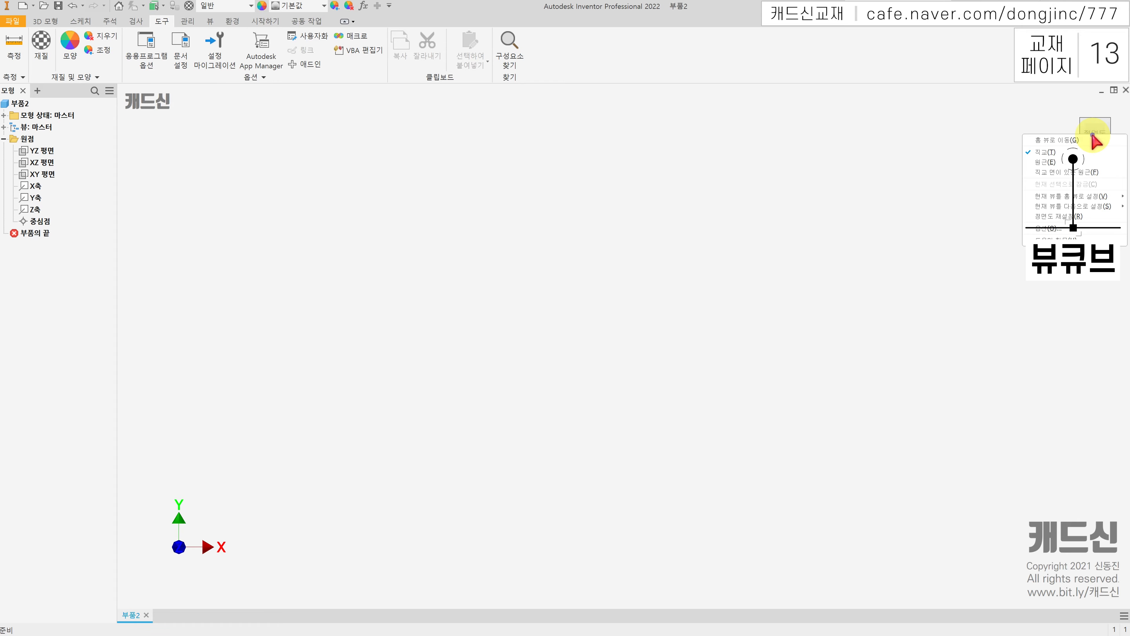
{"action": "left_click", "coordinate": [1058, 229]}
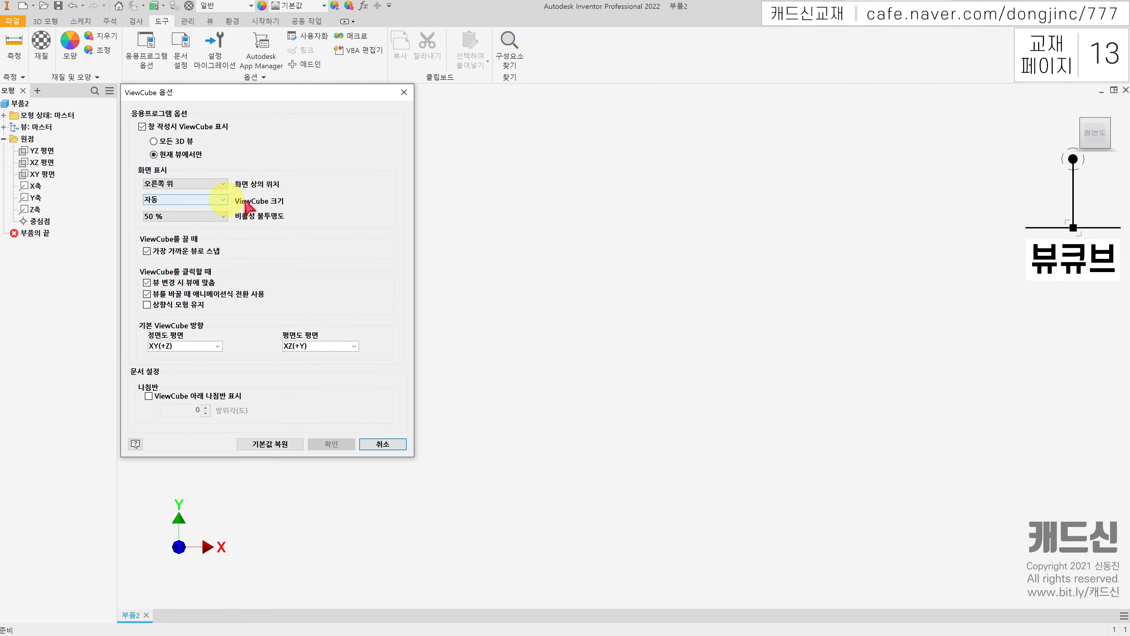
{"action": "left_click", "coordinate": [215, 203]}
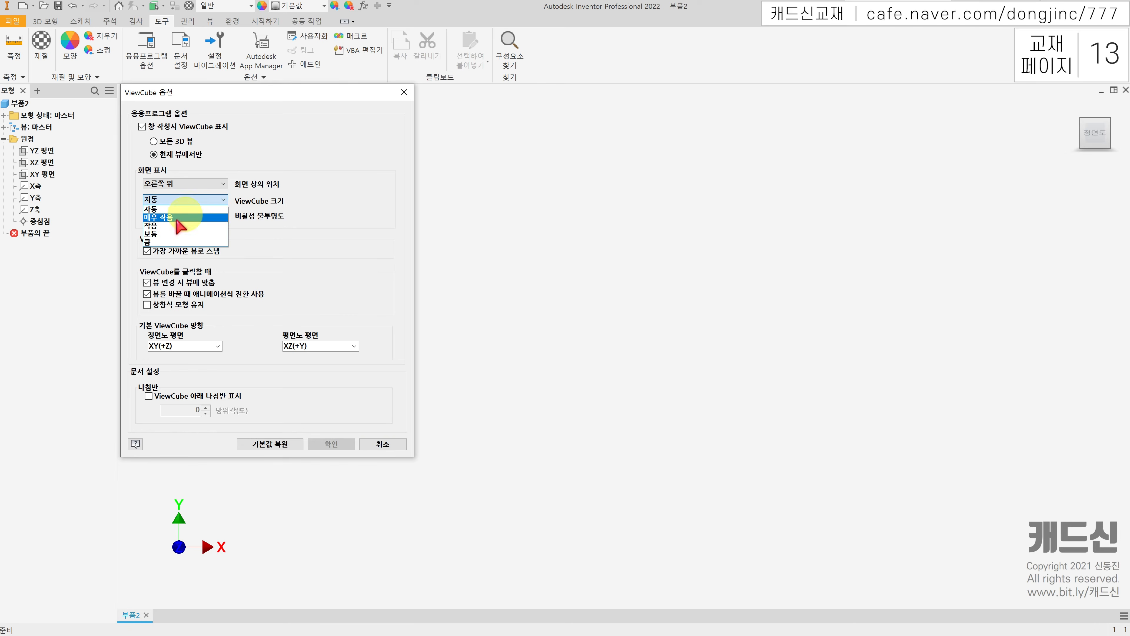
{"action": "left_click", "coordinate": [177, 243]}
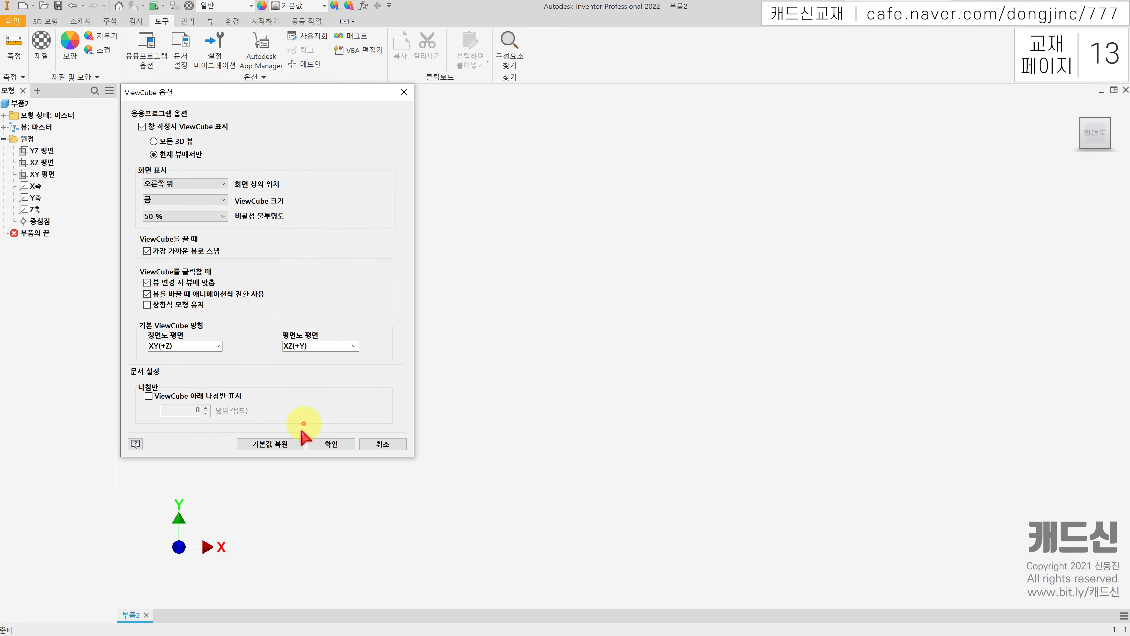
{"action": "left_click", "coordinate": [326, 446]}
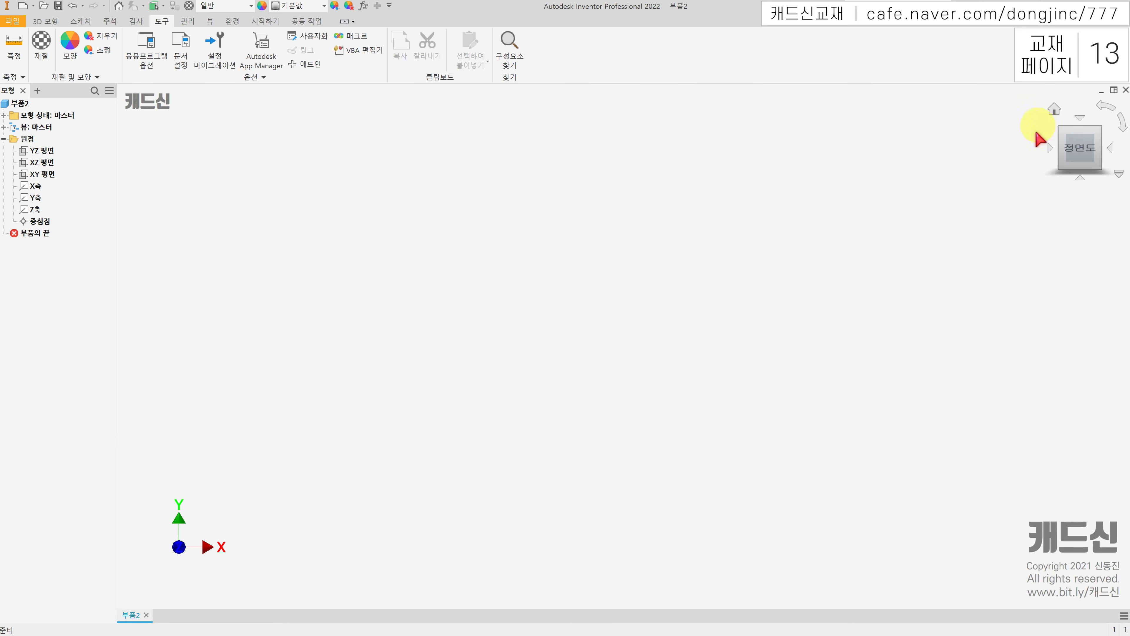
Step: Set the isometric view of the top, front and right faces as the home view with 뷰에 맞춤, and test returning to it
{"action": "left_click", "coordinate": [1101, 132]}
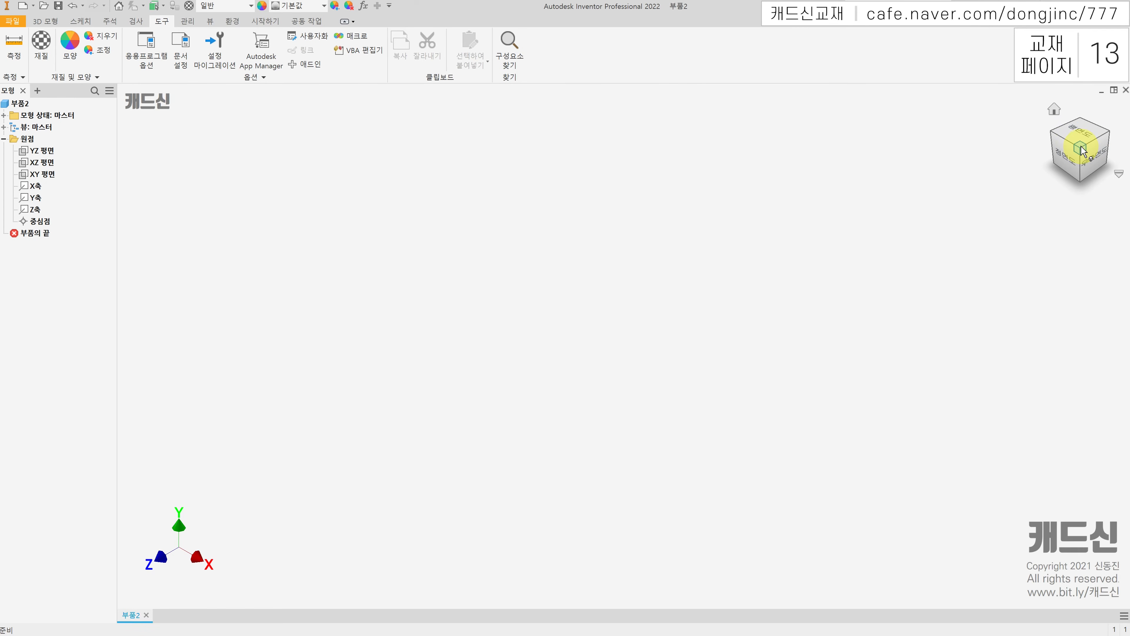
{"action": "right_click", "coordinate": [1082, 155]}
{"action": "mouse_move", "coordinate": [1066, 208]}
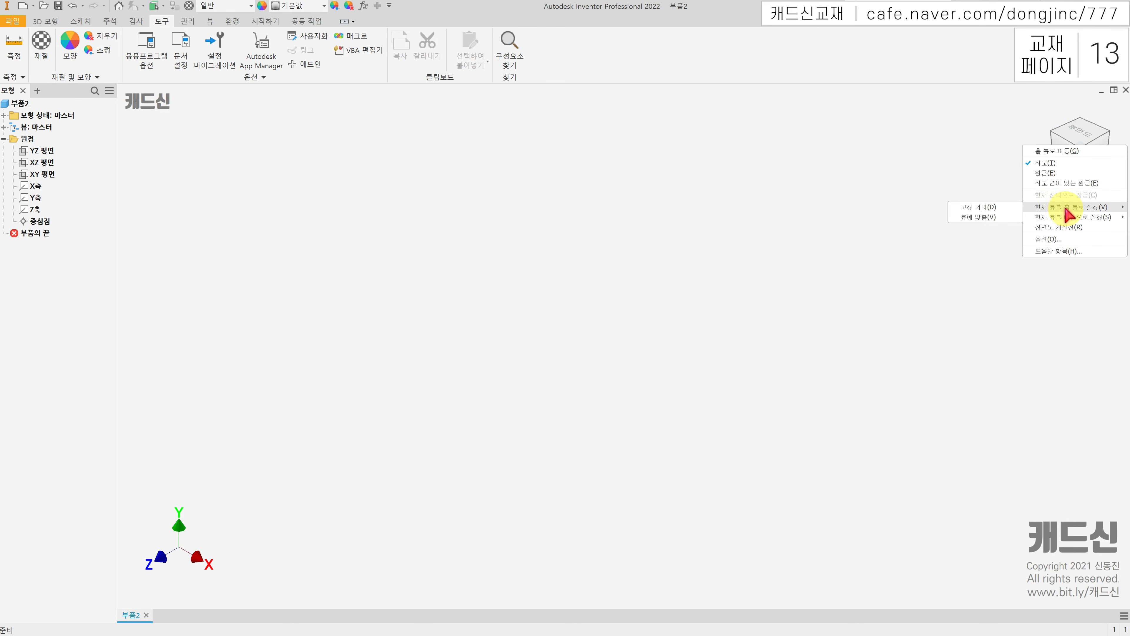
{"action": "left_click", "coordinate": [986, 217]}
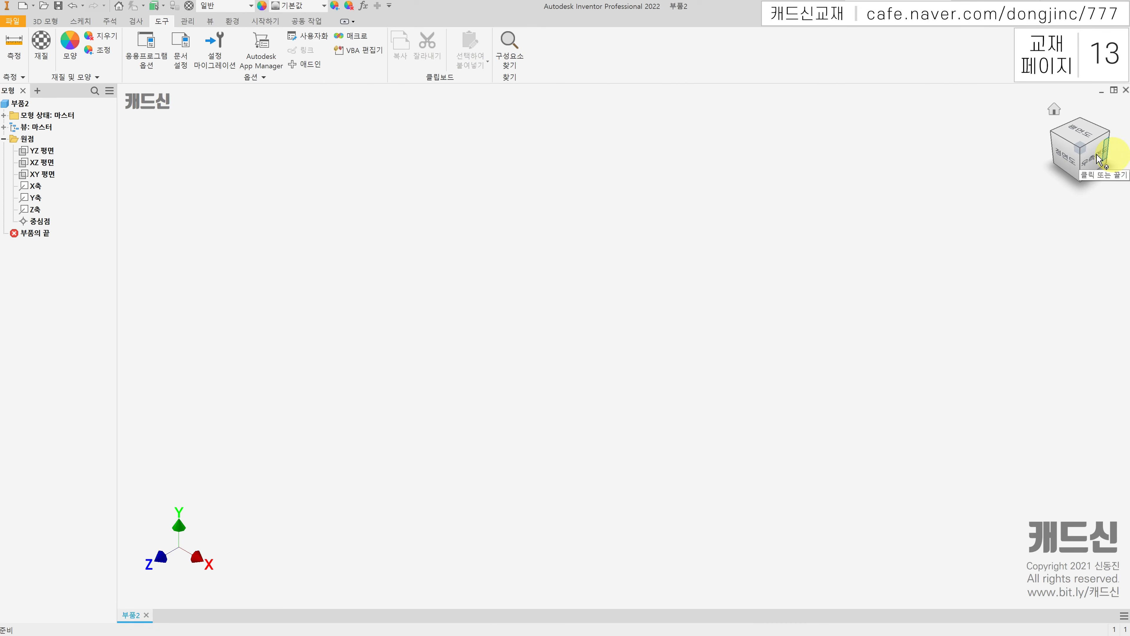
{"action": "left_click_drag", "start_coordinate": [1091, 156], "coordinate": [852, 131]}
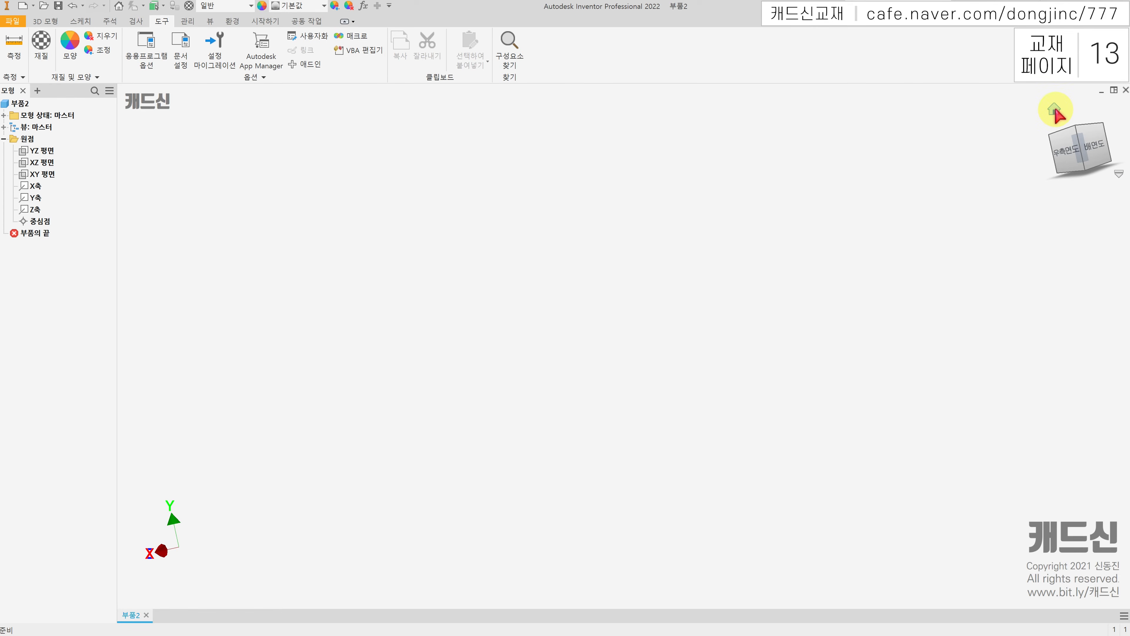
{"action": "left_click", "coordinate": [1056, 110]}
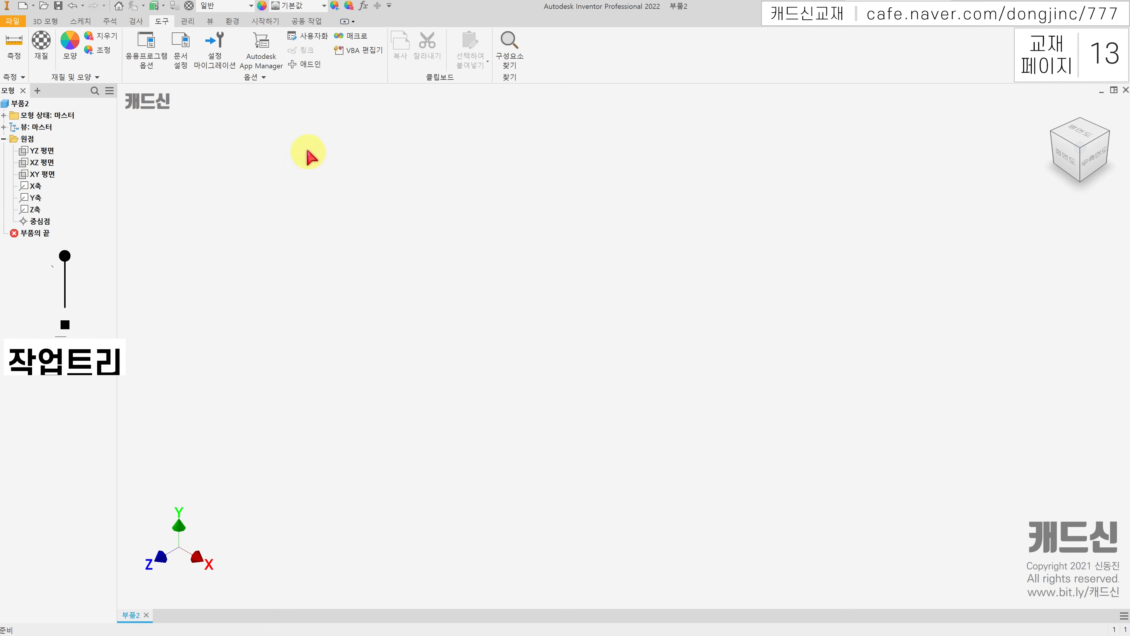
Step: Examine the orientation of the YZ, XZ and XY origin planes by selecting each one in the model tree
{"action": "left_click", "coordinate": [45, 153]}
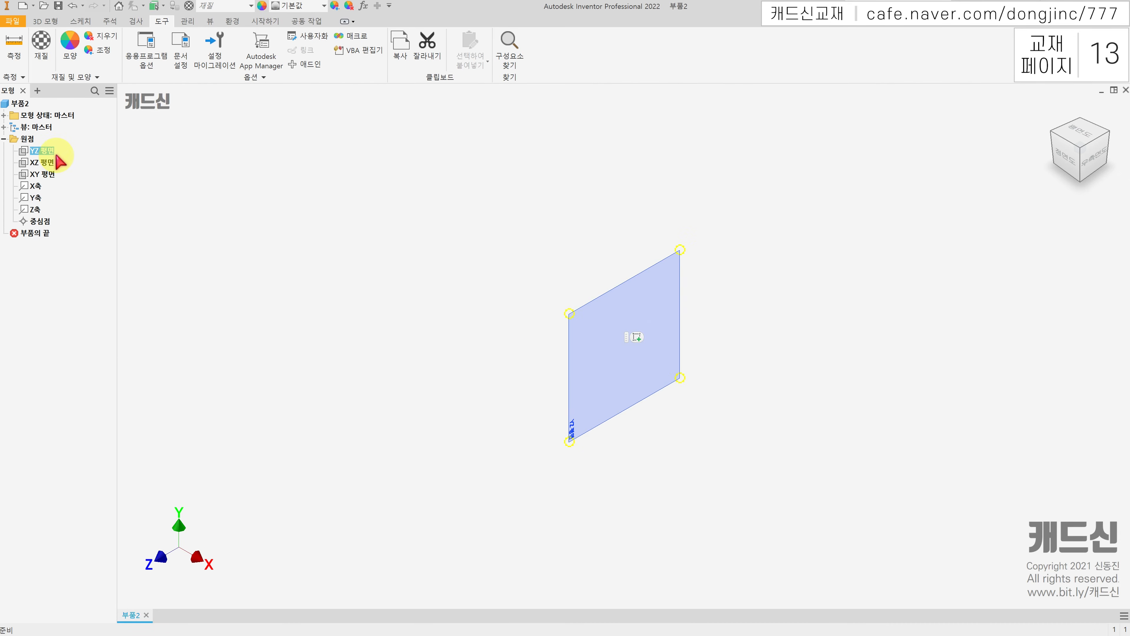
{"action": "left_click", "coordinate": [51, 174]}
{"action": "left_click", "coordinate": [634, 337]}
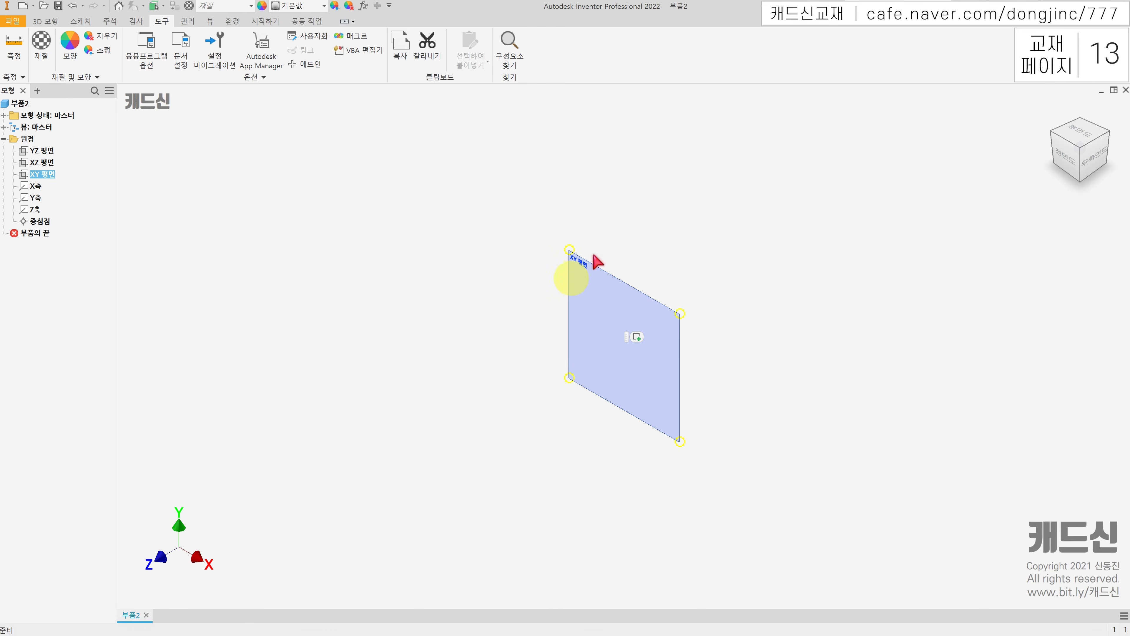
{"action": "key", "text": "F3"}
{"action": "left_click_drag", "start_coordinate": [513, 341], "coordinate": [518, 314]}
{"action": "key", "text": "Escape"}
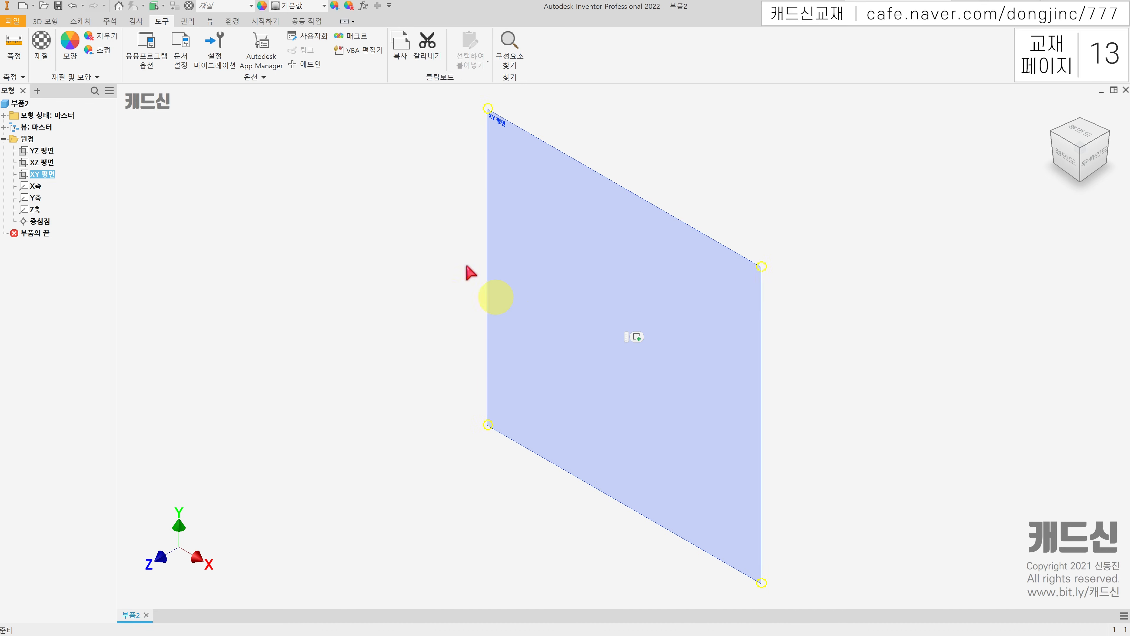
{"action": "left_click", "coordinate": [45, 174]}
{"action": "left_click", "coordinate": [47, 163]}
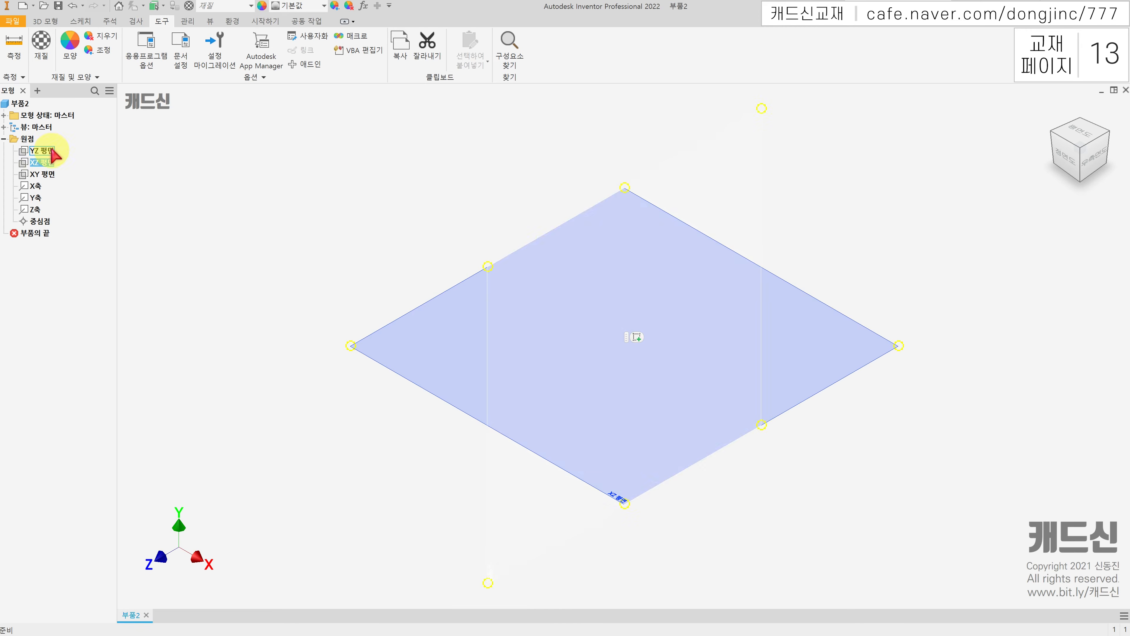
{"action": "left_click", "coordinate": [50, 150]}
{"action": "left_click", "coordinate": [76, 165]}
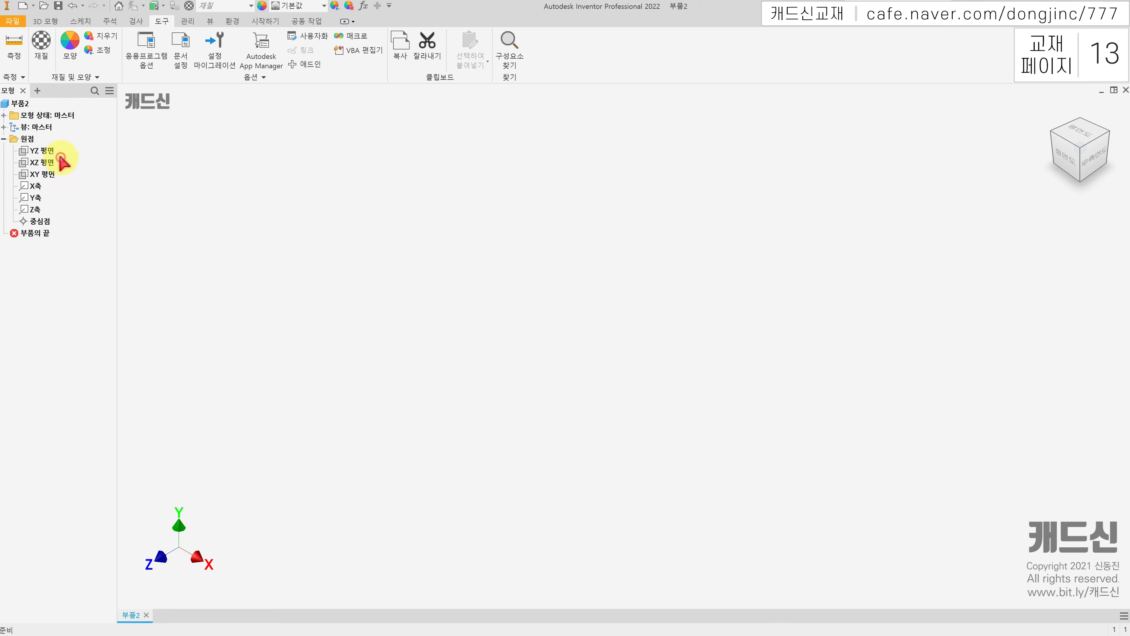
Step: Rename the origin planes in the model tree: YZ as 우측면도, XZ as 평면도 and XY as 정면도
{"action": "left_click", "coordinate": [48, 150]}
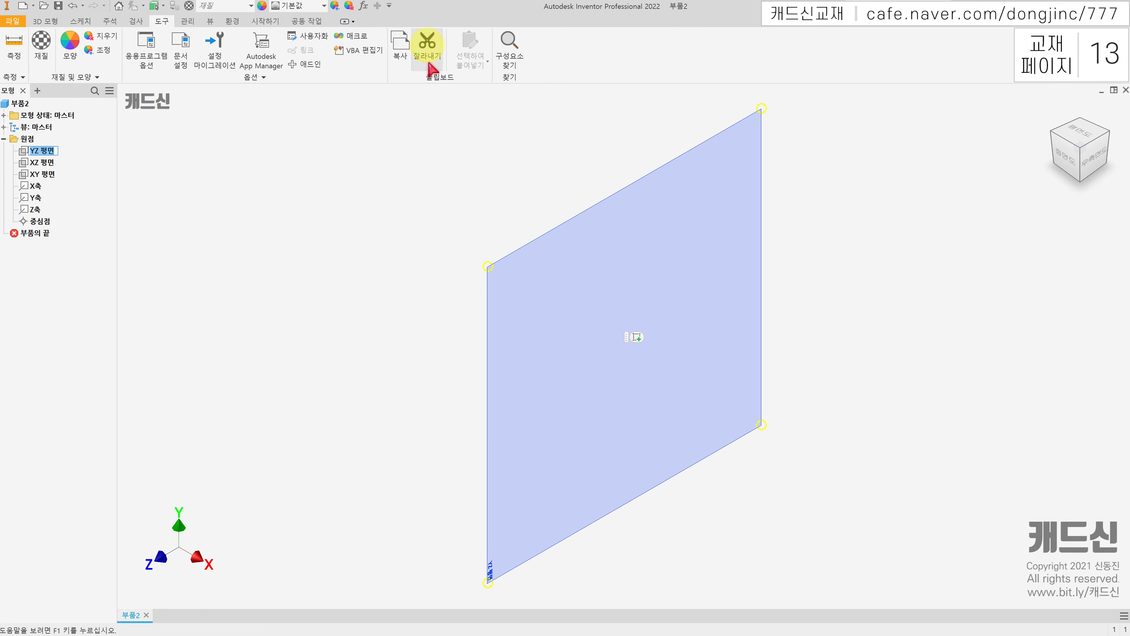
{"action": "left_click", "coordinate": [34, 153]}
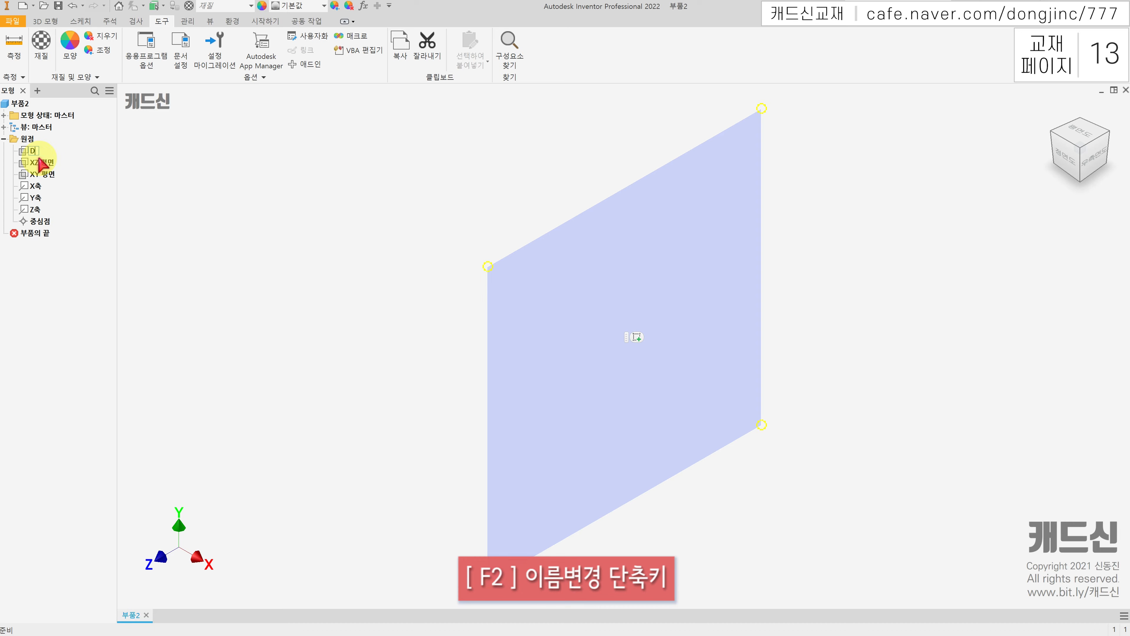
{"action": "key", "text": "Return"}
{"action": "left_click", "coordinate": [50, 168]}
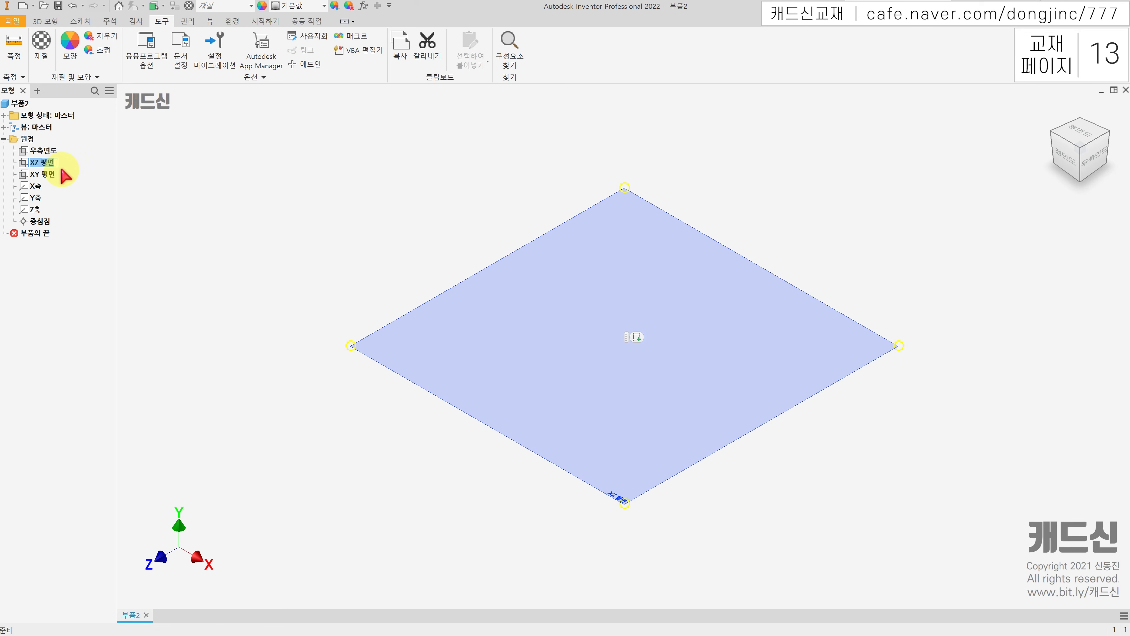
{"action": "key", "text": "Return"}
{"action": "left_click", "coordinate": [43, 174]}
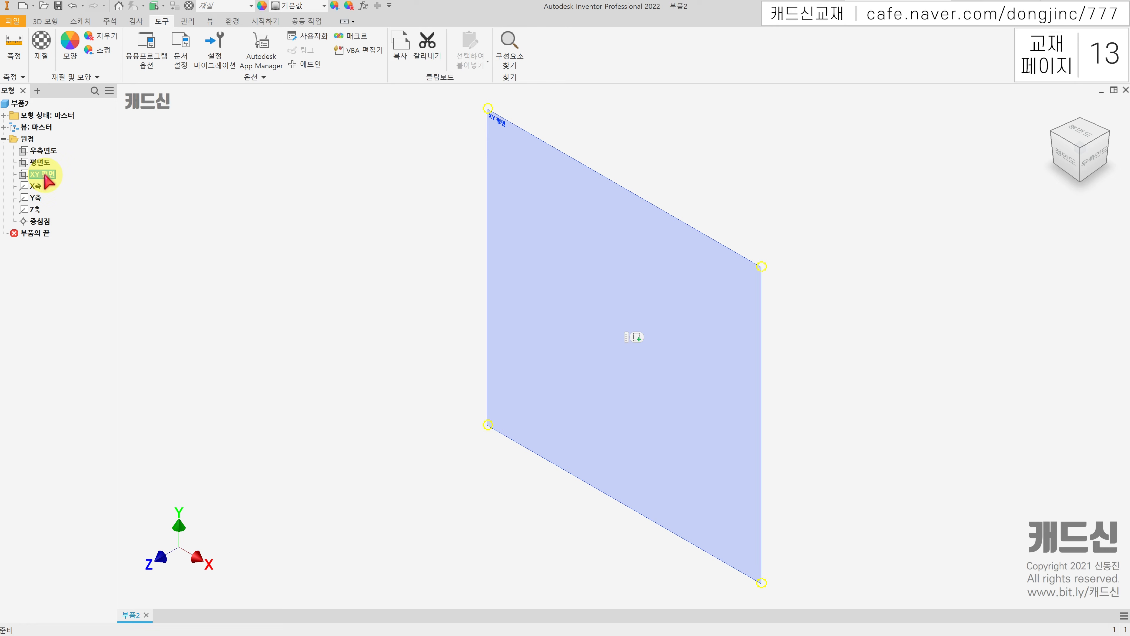
{"action": "left_click", "coordinate": [74, 174]}
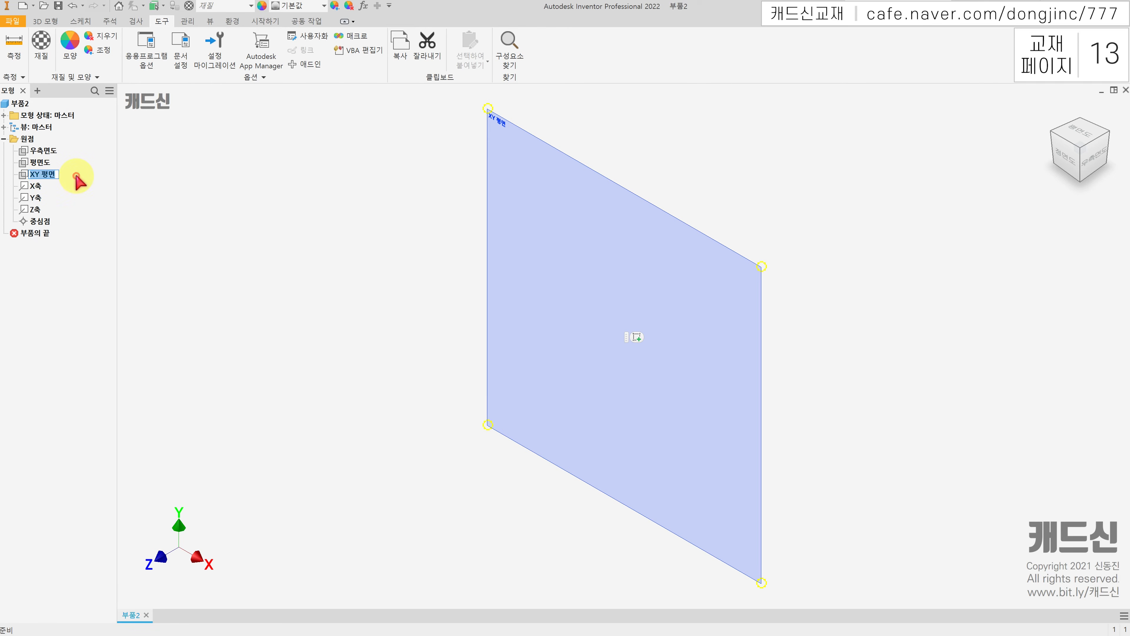
{"action": "type", "text": "정면도"}
{"action": "key", "text": "Return"}
Step: Rename the origin's center point 중심점 as 원점 in the model tree
{"action": "left_click", "coordinate": [40, 221]}
{"action": "left_click", "coordinate": [42, 226]}
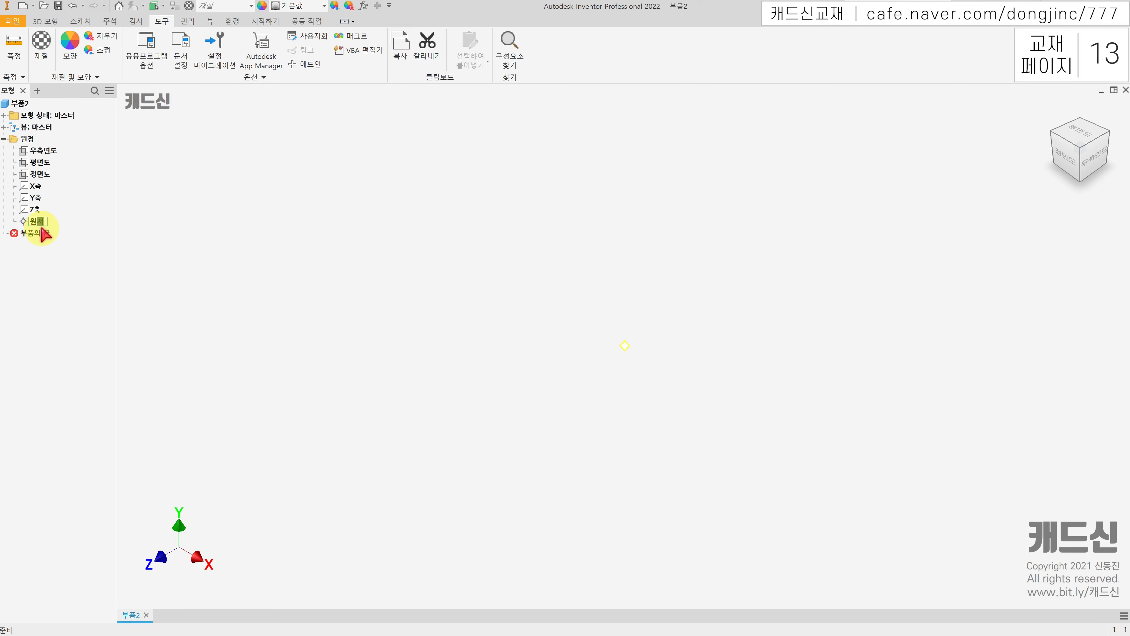
{"action": "left_click", "coordinate": [89, 296]}
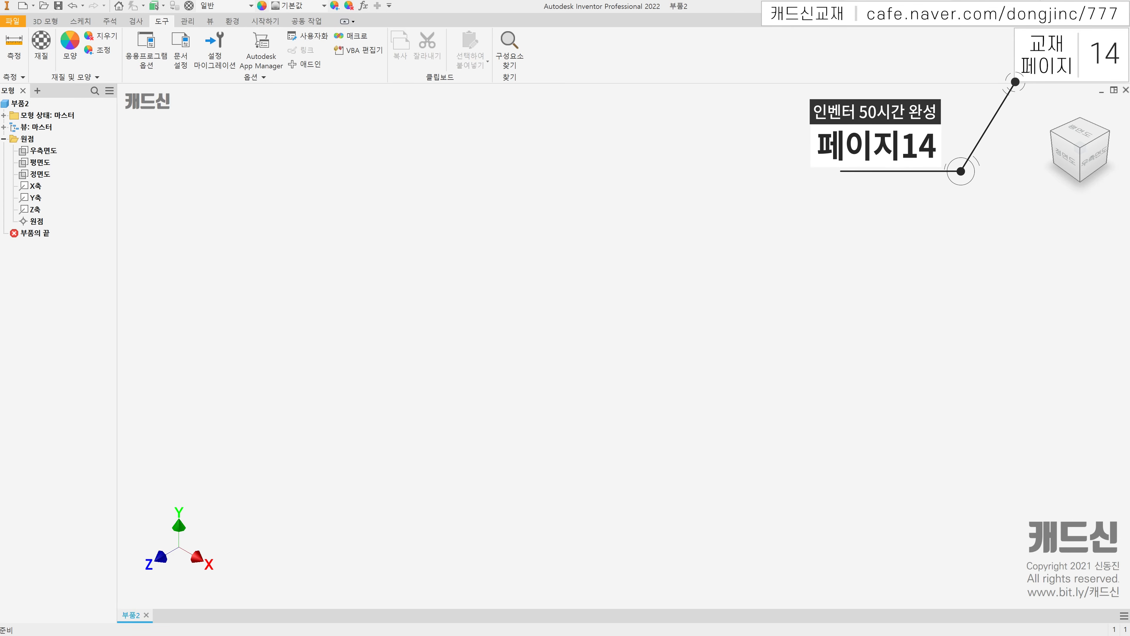
Step: Check the 확장 이름 표시 option in the model browser's display preferences
{"action": "left_click", "coordinate": [109, 92]}
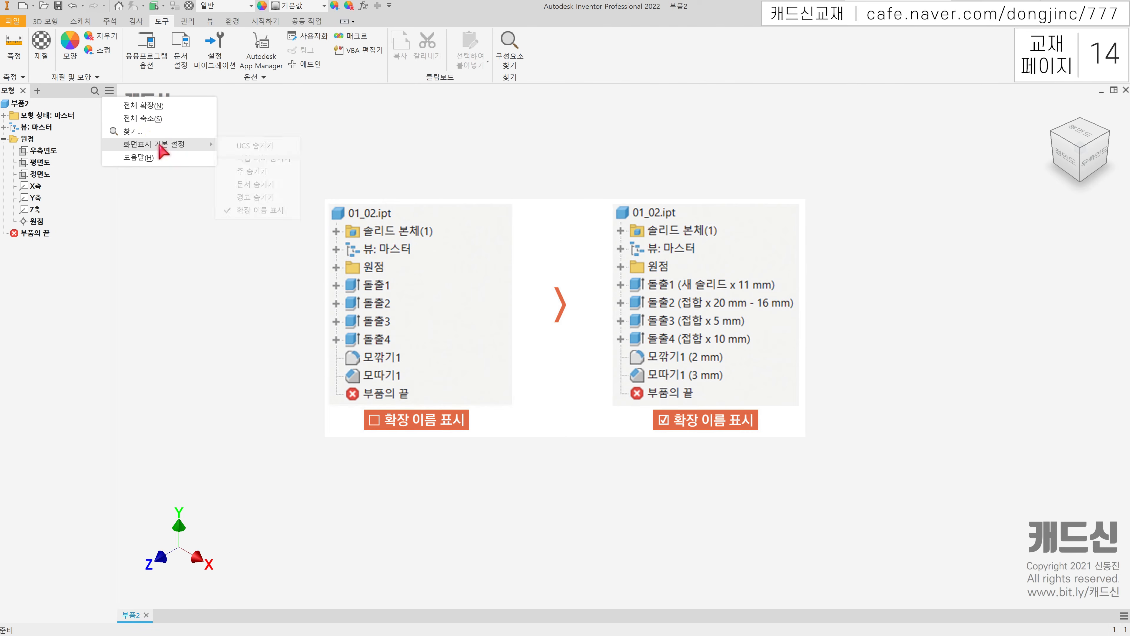
{"action": "mouse_move", "coordinate": [159, 146]}
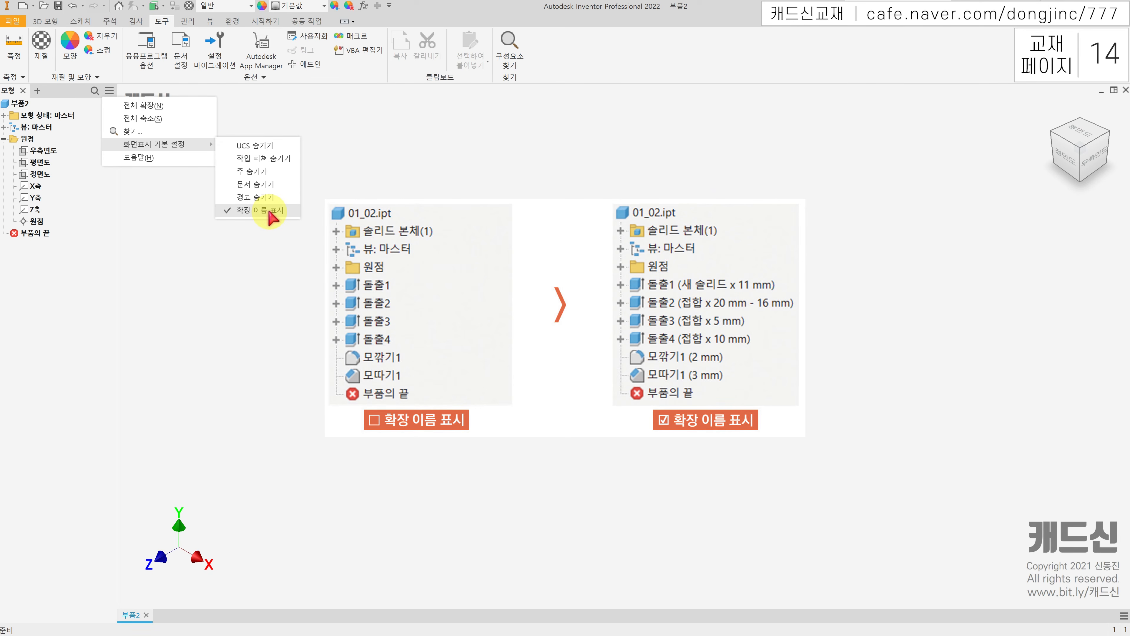
{"action": "left_click", "coordinate": [101, 264]}
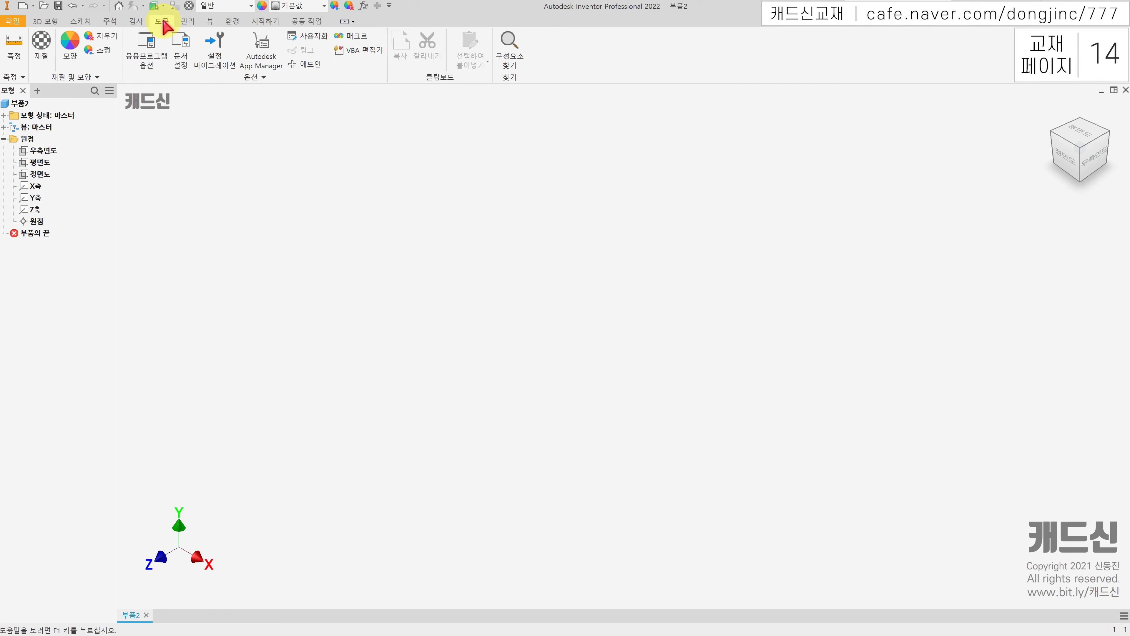
{"action": "left_click", "coordinate": [309, 43]}
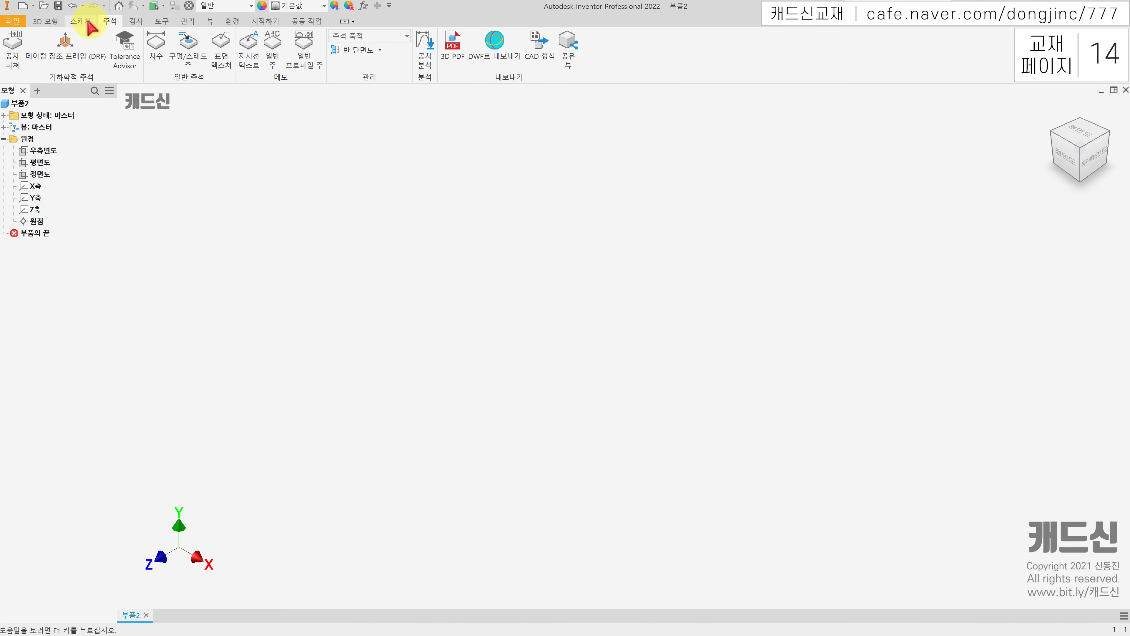
{"action": "left_click", "coordinate": [47, 21]}
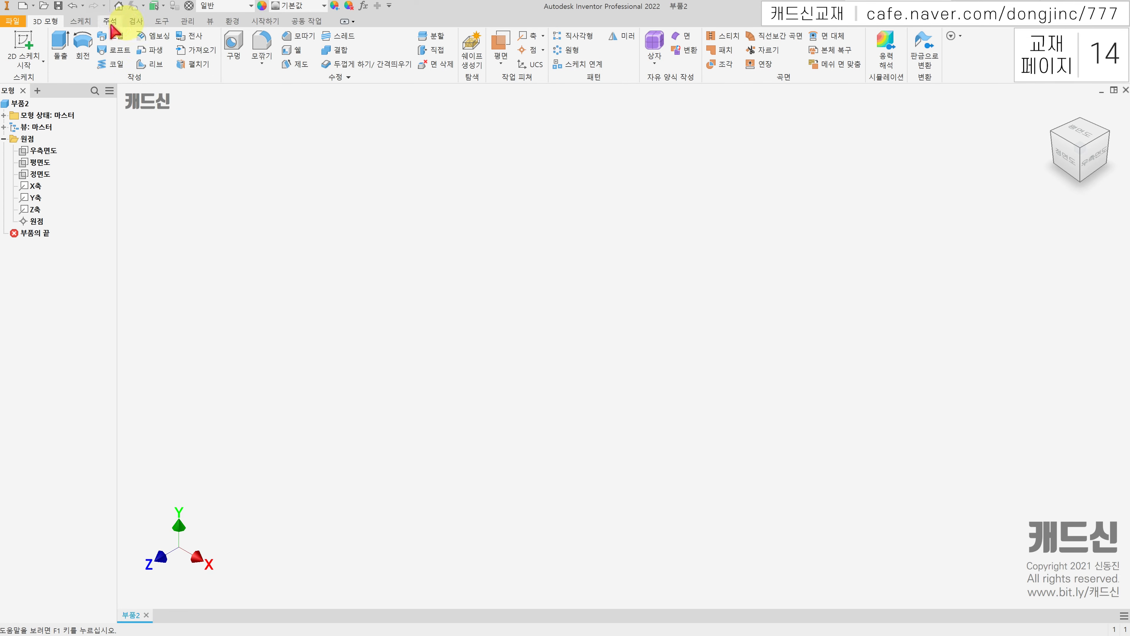
{"action": "left_click", "coordinate": [79, 21]}
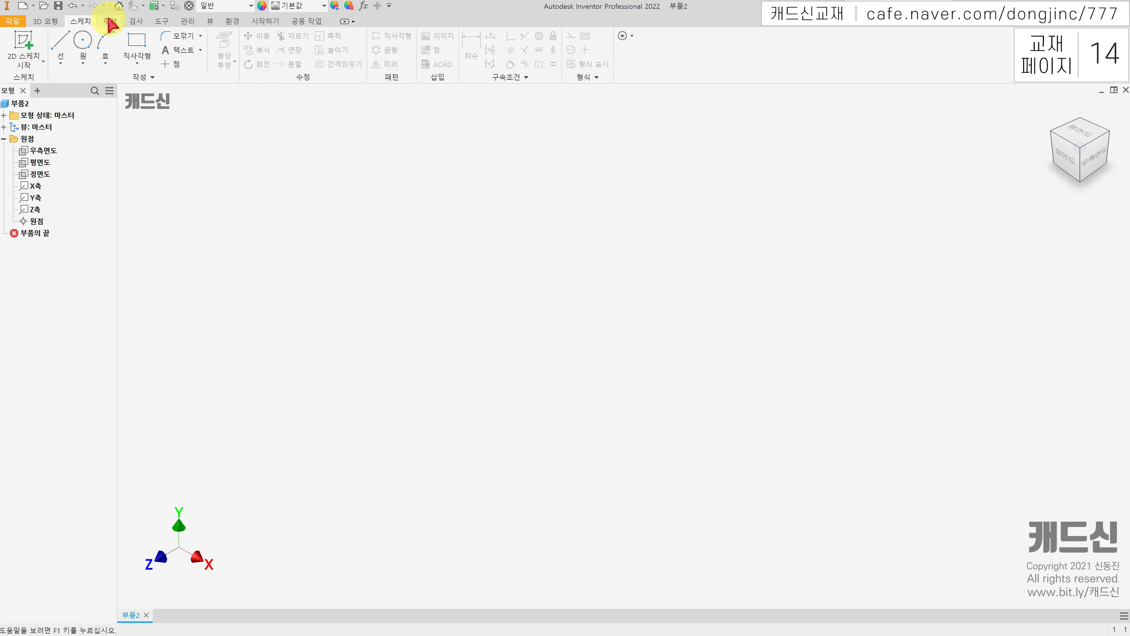
Step: Open the application options and inspect the annotation scale (주석 축척) in the general settings
{"action": "left_click", "coordinate": [161, 21]}
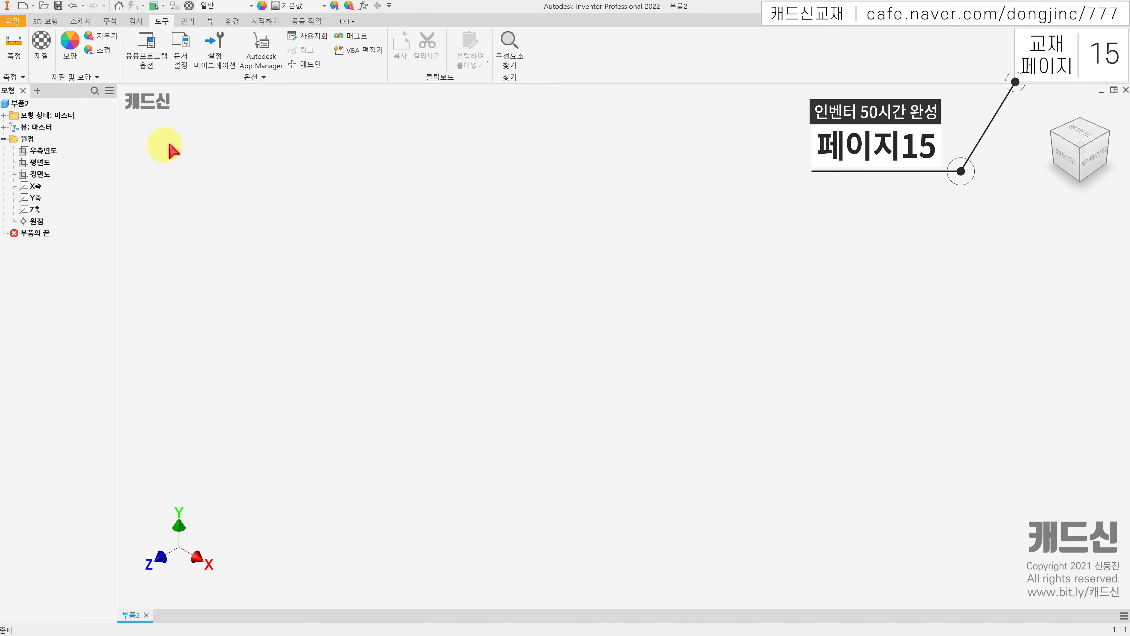
{"action": "left_click", "coordinate": [150, 52]}
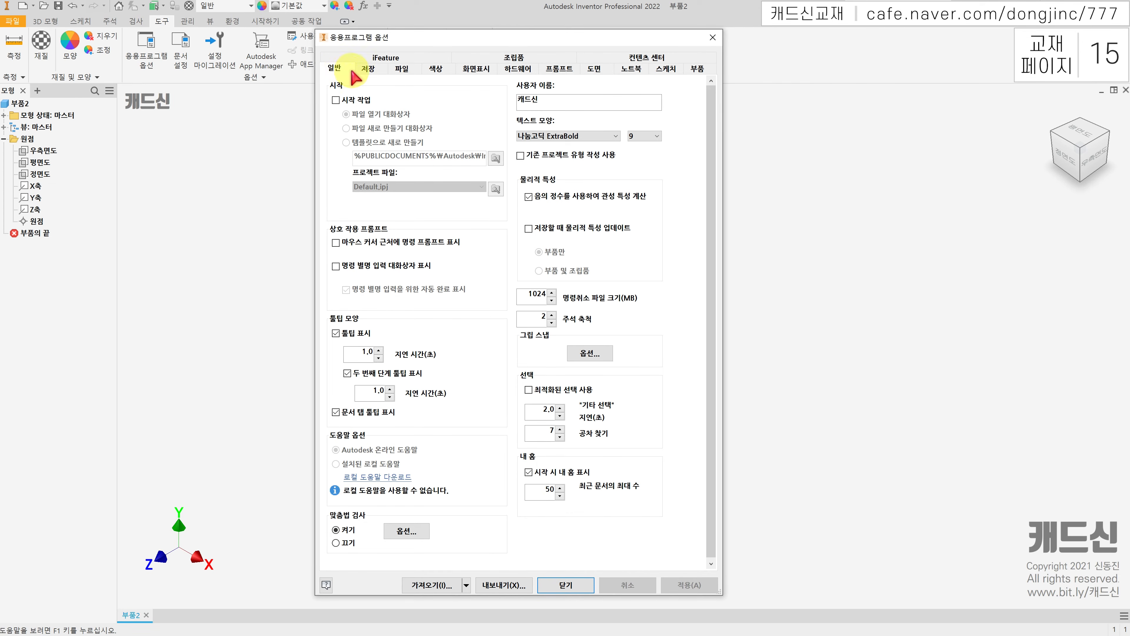
{"action": "left_click", "coordinate": [343, 66]}
{"action": "left_click_drag", "start_coordinate": [533, 320], "coordinate": [562, 317]}
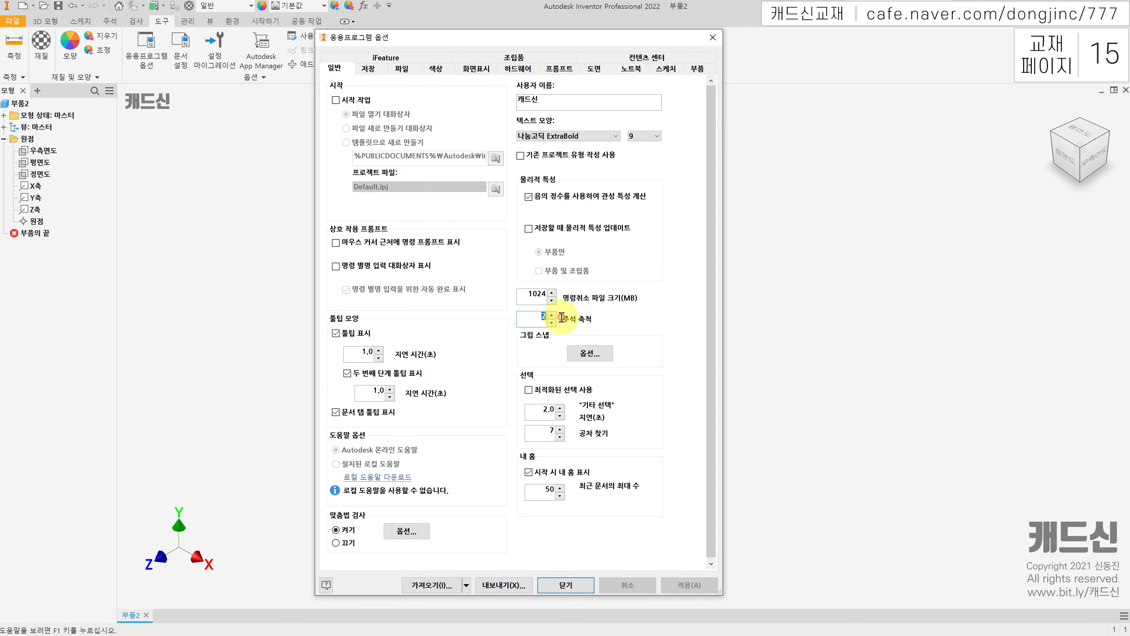
Step: Customize the 겨울 밤 color scheme by setting the sketch element 불충분하게 구성 구속 to blue
{"action": "left_click", "coordinate": [436, 69]}
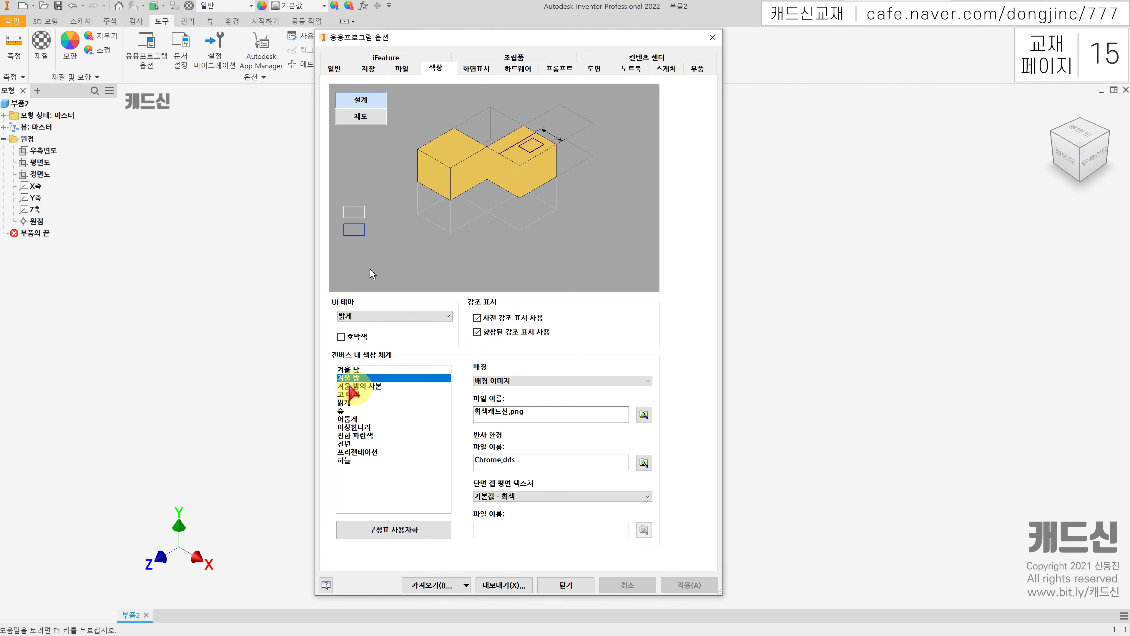
{"action": "left_click", "coordinate": [355, 379]}
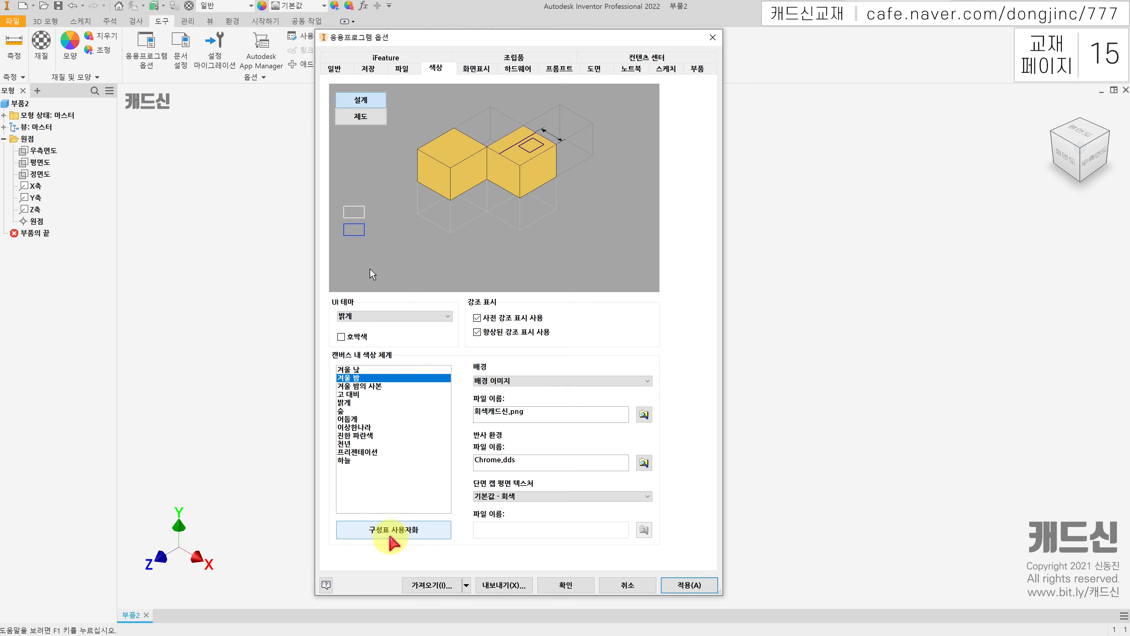
{"action": "left_click", "coordinate": [396, 532]}
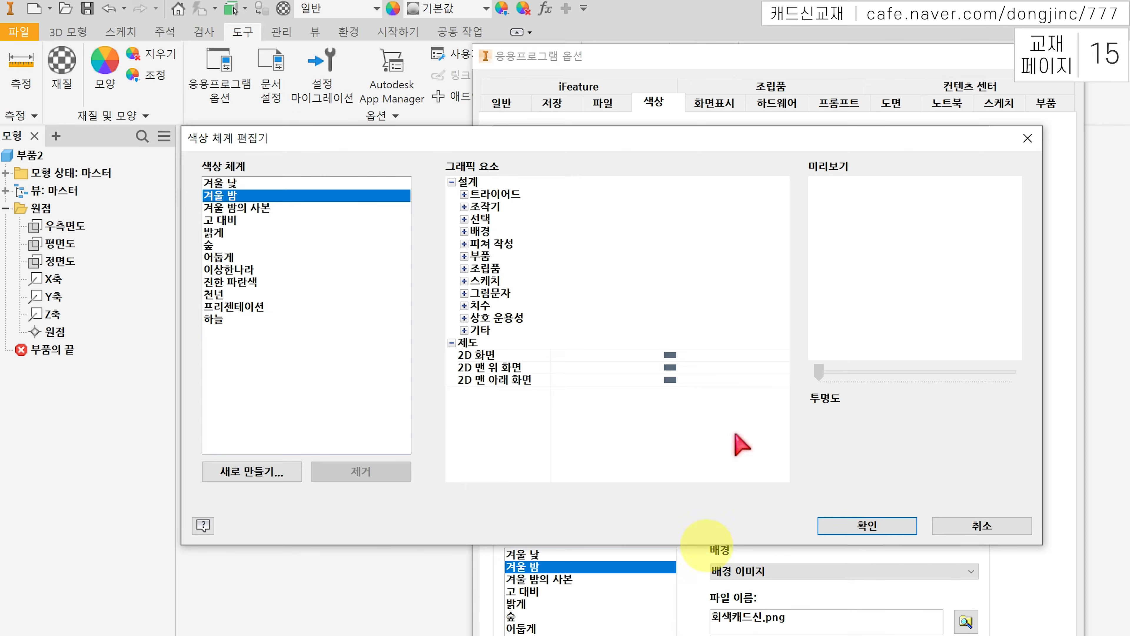
{"action": "left_click", "coordinate": [464, 281]}
{"action": "left_click_drag", "start_coordinate": [552, 369], "coordinate": [582, 370]}
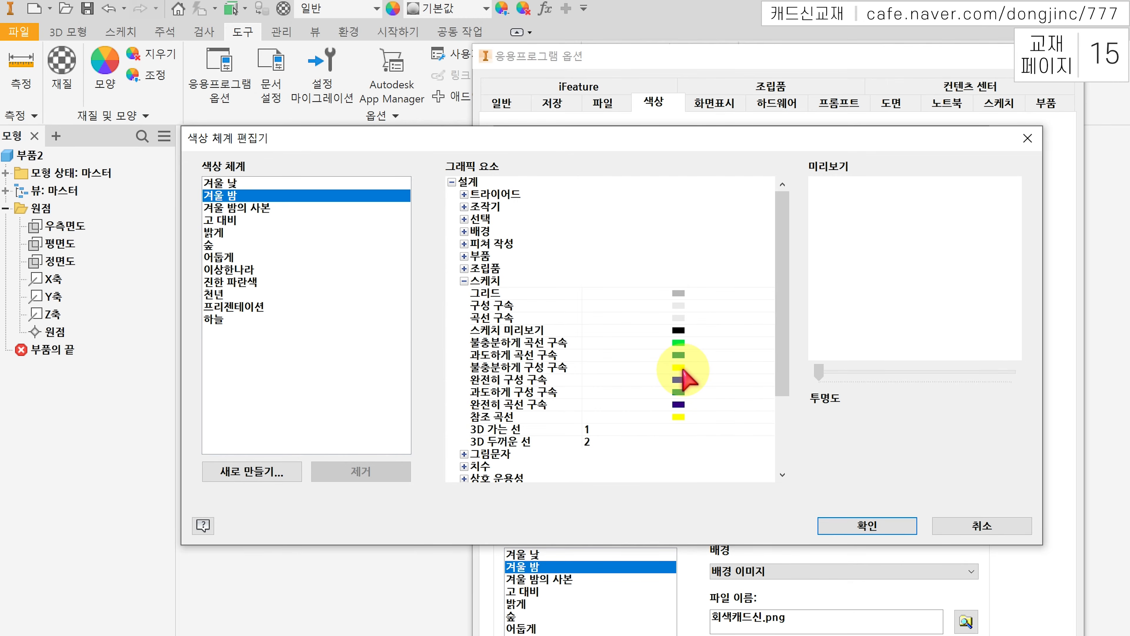
{"action": "double_click", "coordinate": [680, 368]}
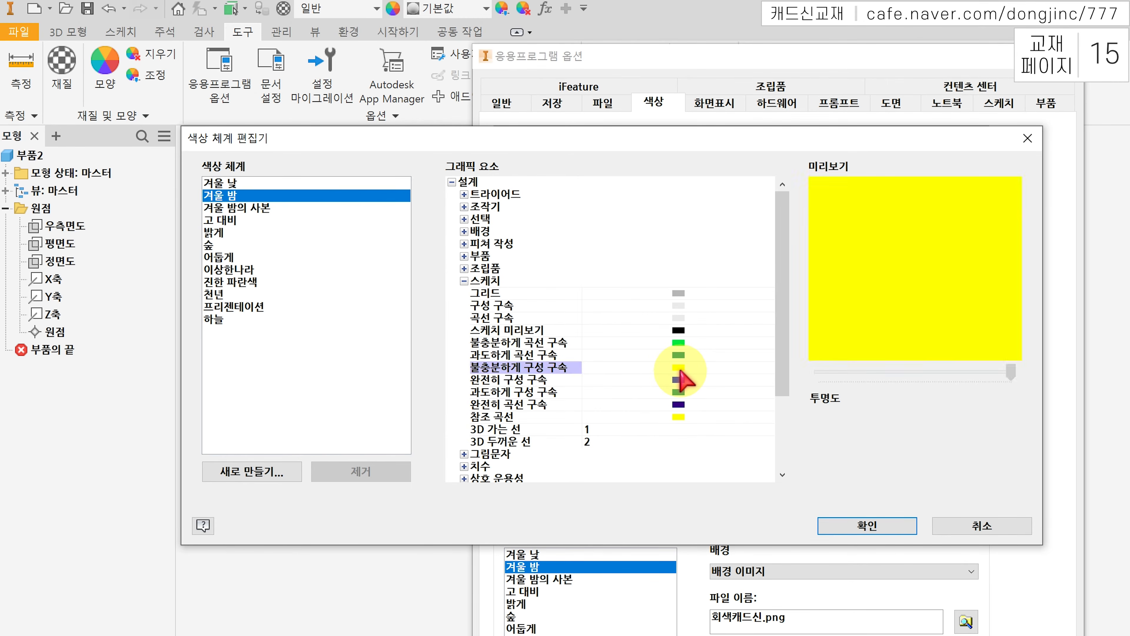
{"action": "left_click", "coordinate": [623, 316]}
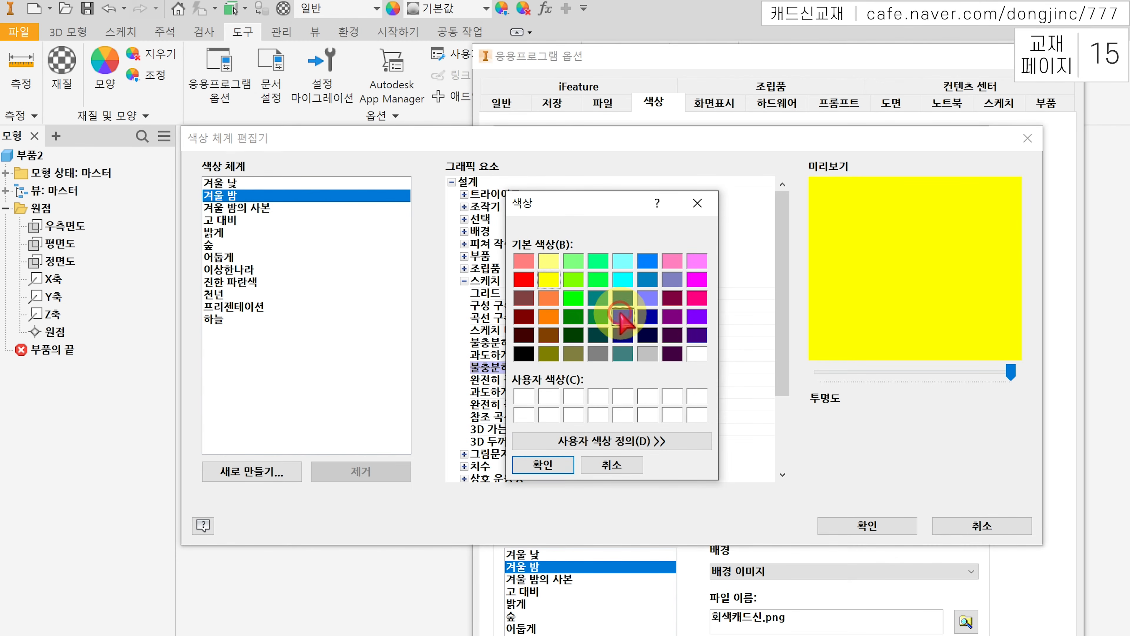
{"action": "left_click", "coordinate": [559, 466]}
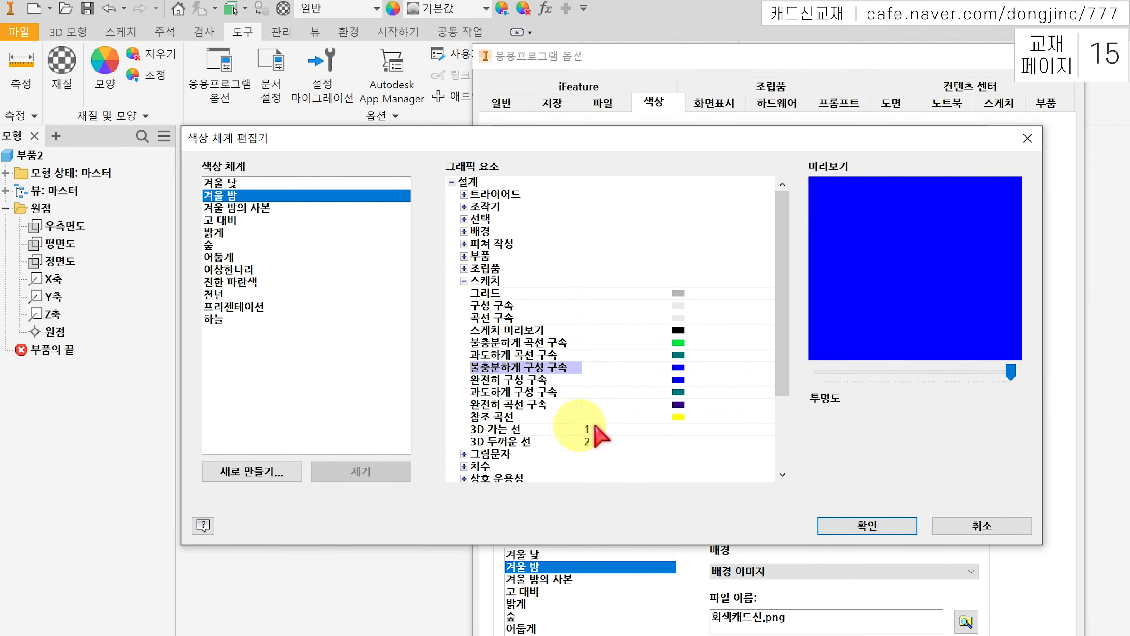
Step: Set the 참조 곡선 sketch color to blue and accept the color scheme changes
{"action": "left_click", "coordinate": [679, 417]}
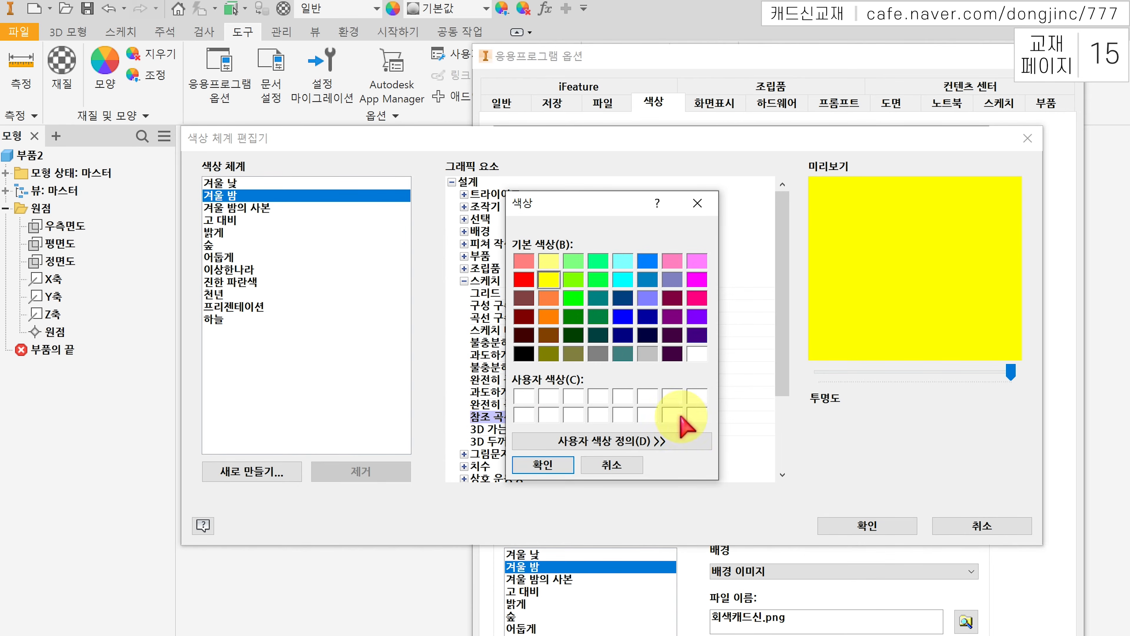
{"action": "left_click", "coordinate": [545, 466]}
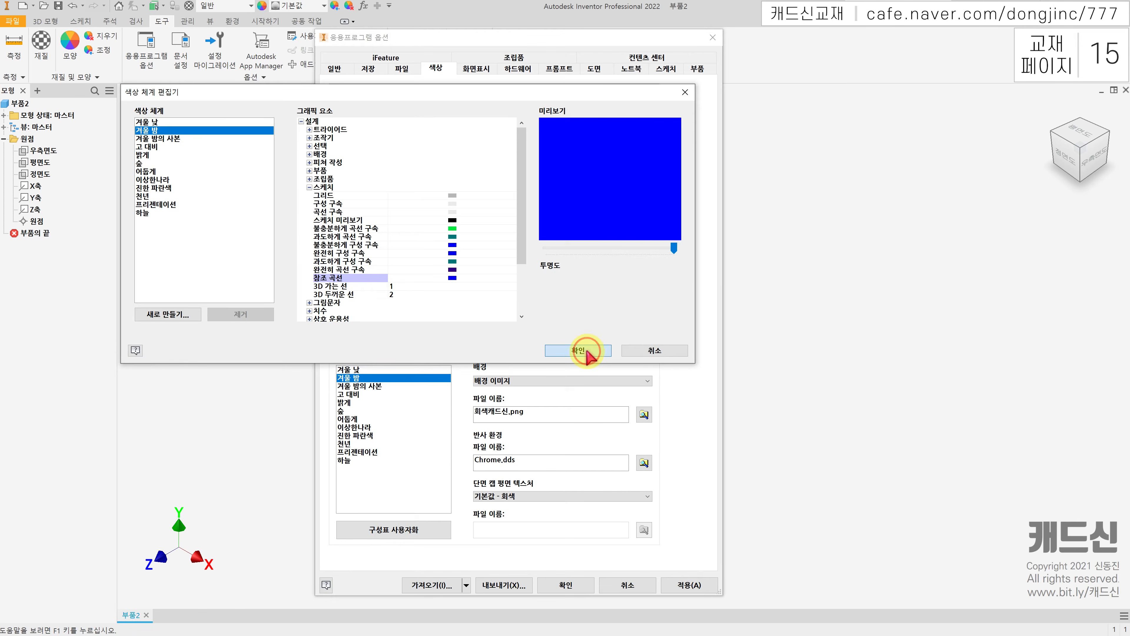
{"action": "left_click", "coordinate": [883, 535]}
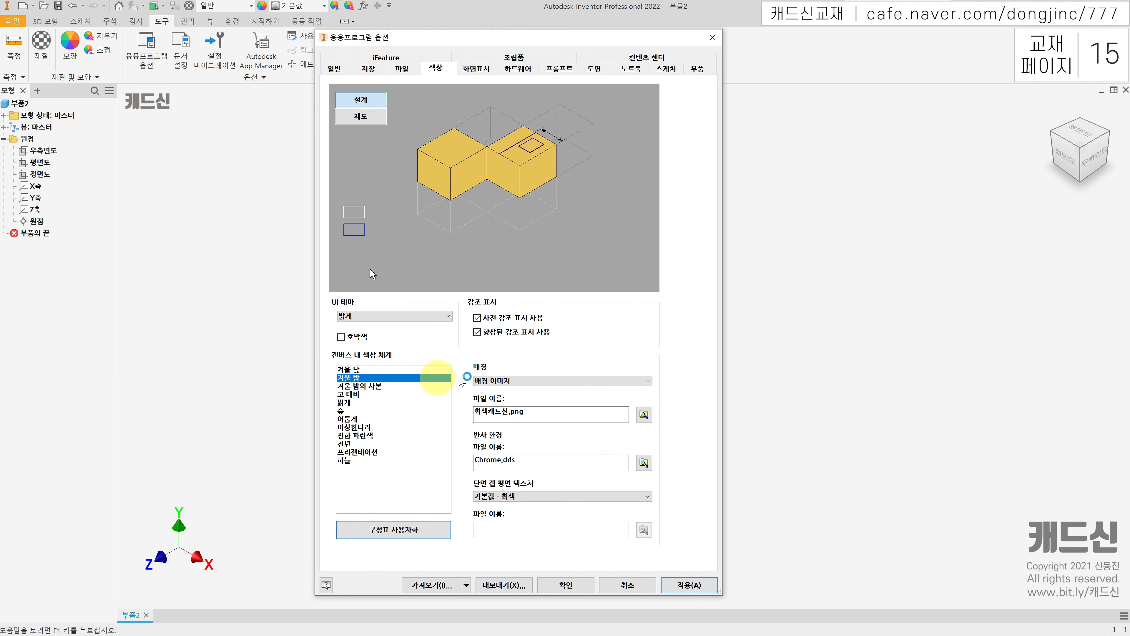
Step: Examine the canvas background types and browse the image files available for 배경 이미지, keeping the current background
{"action": "left_click", "coordinate": [646, 381]}
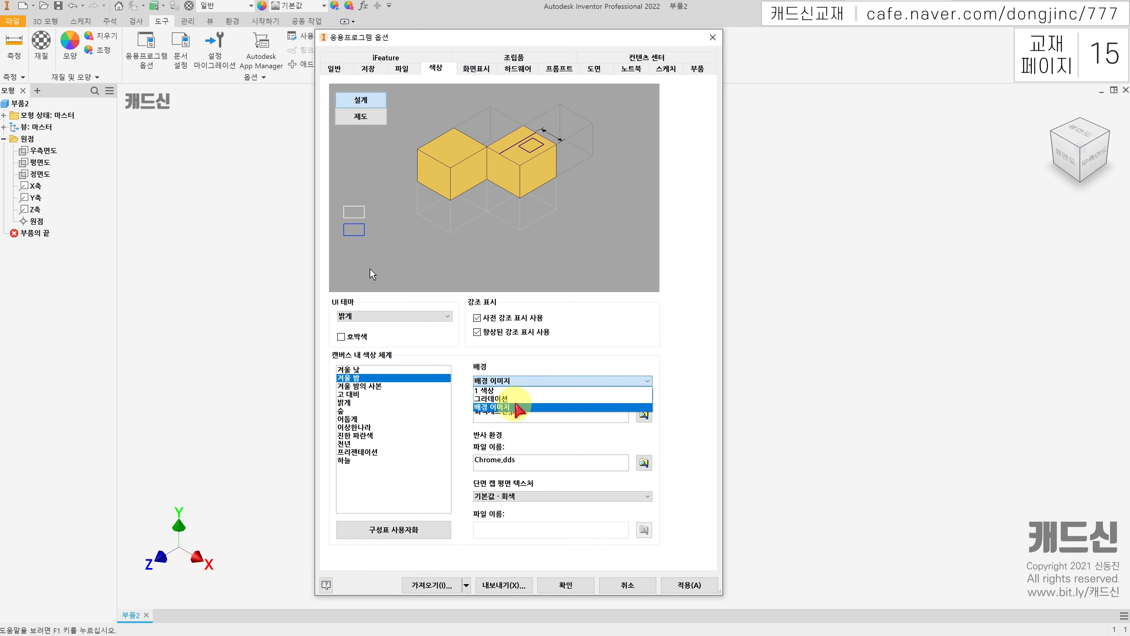
{"action": "left_click", "coordinate": [552, 382]}
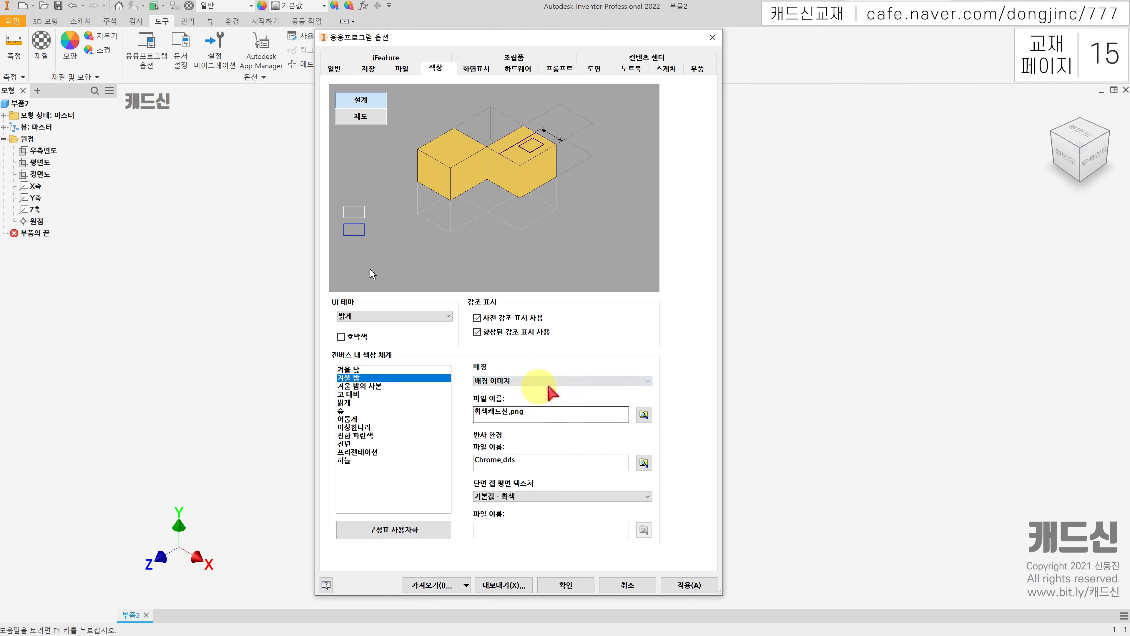
{"action": "left_click", "coordinate": [534, 382]}
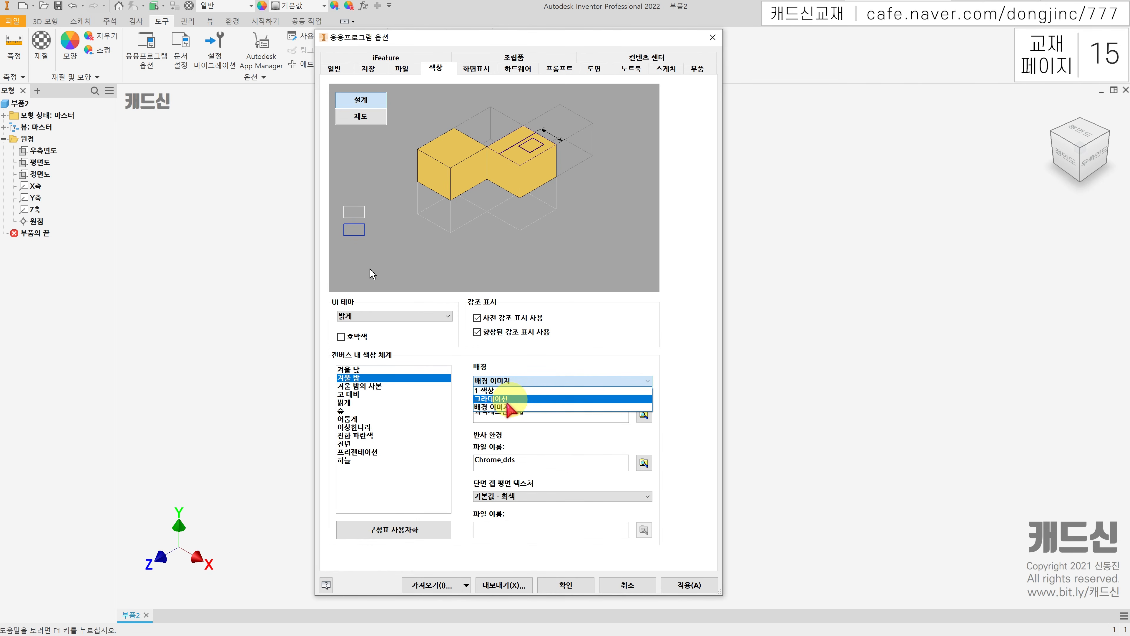
{"action": "left_click", "coordinate": [600, 414]}
{"action": "left_click", "coordinate": [645, 415]}
{"action": "left_click", "coordinate": [692, 310]}
{"action": "scroll", "coordinate": [685, 312], "scroll_direction": "down", "scroll_amount": 5}
{"action": "scroll", "coordinate": [642, 315], "scroll_direction": "down", "scroll_amount": 5}
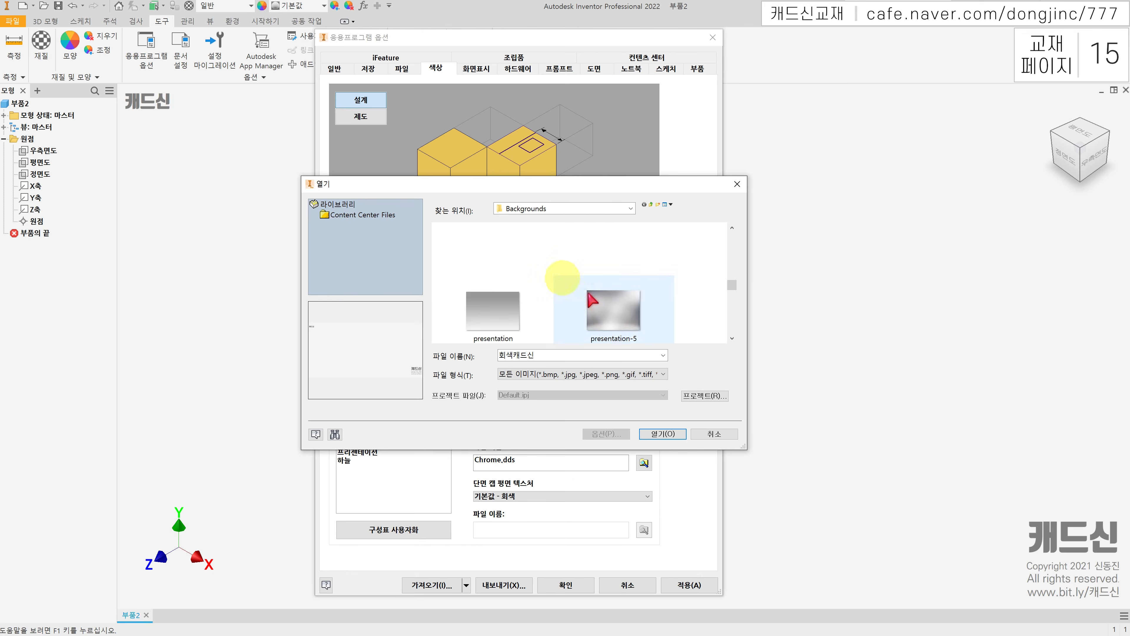
{"action": "left_click", "coordinate": [713, 433]}
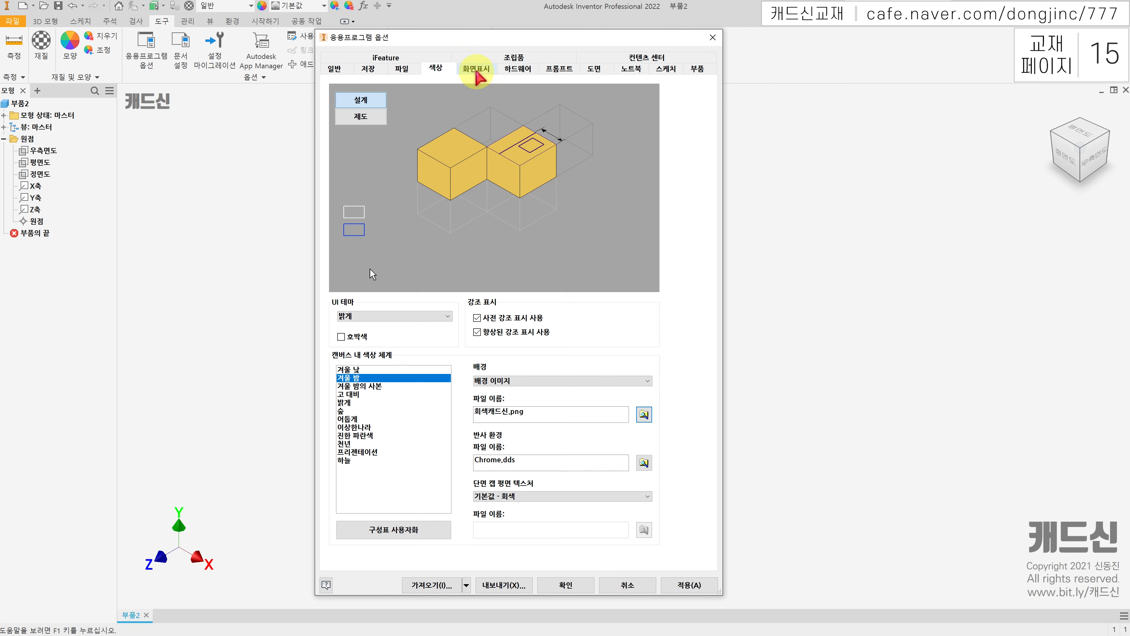
Step: Examine the 화면표시 options, including 3D navigation and the middle mouse button assignments
{"action": "left_click", "coordinate": [476, 69]}
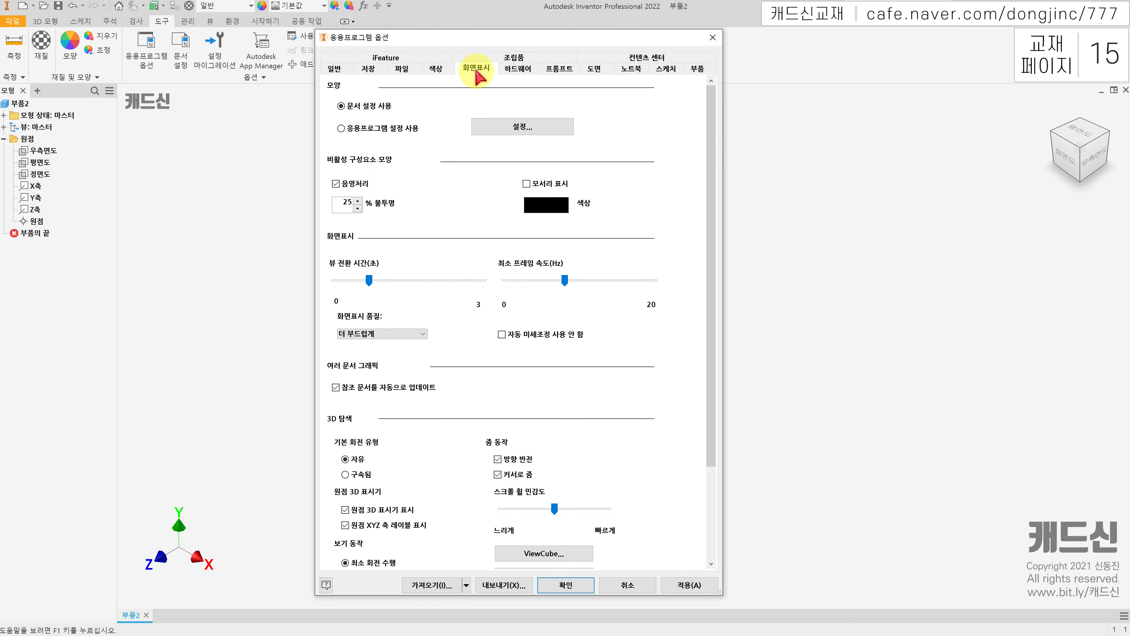
{"action": "left_click_drag", "start_coordinate": [712, 167], "coordinate": [694, 339]}
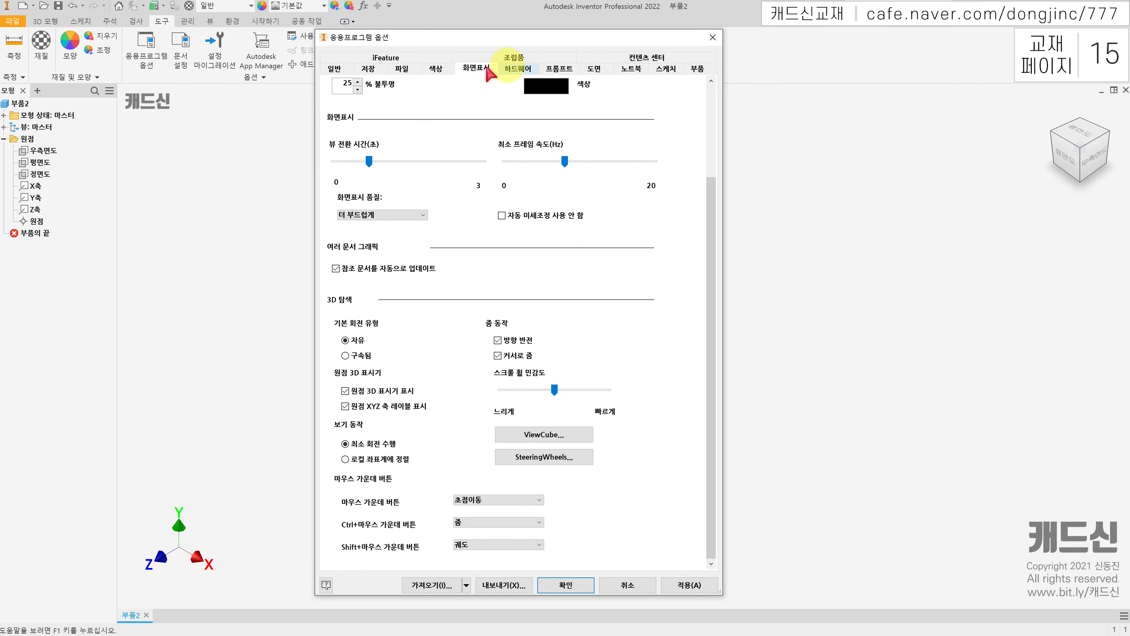
Step: Review the 2D sketch constraint settings, and choose 새 스케치 없음 as the sketch option for new parts
{"action": "left_click", "coordinate": [666, 69]}
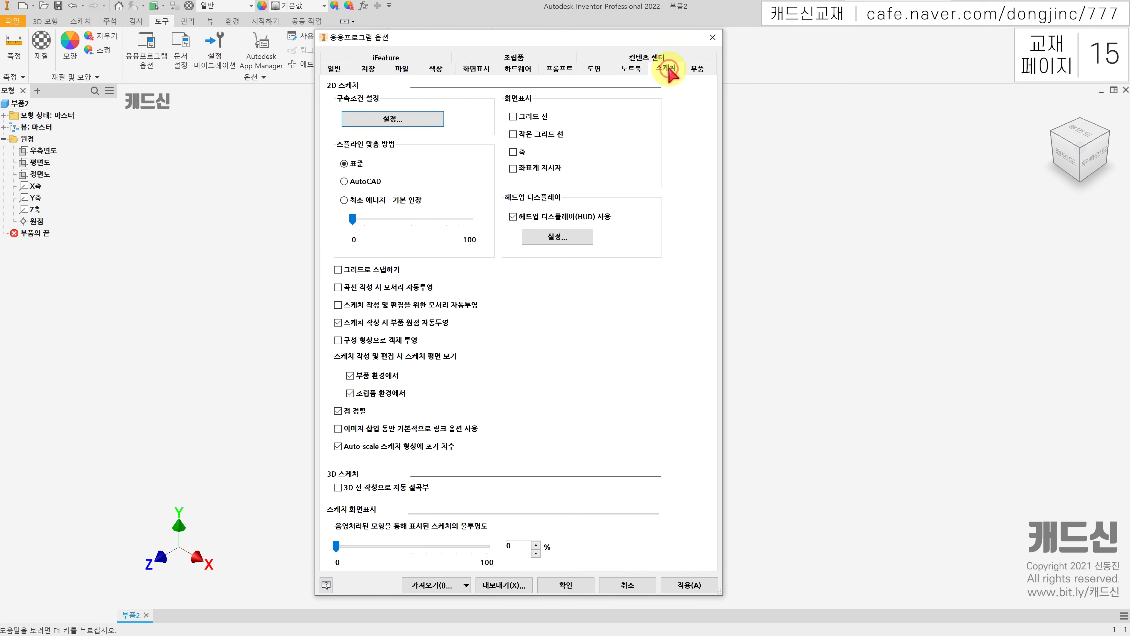
{"action": "left_click", "coordinate": [403, 118]}
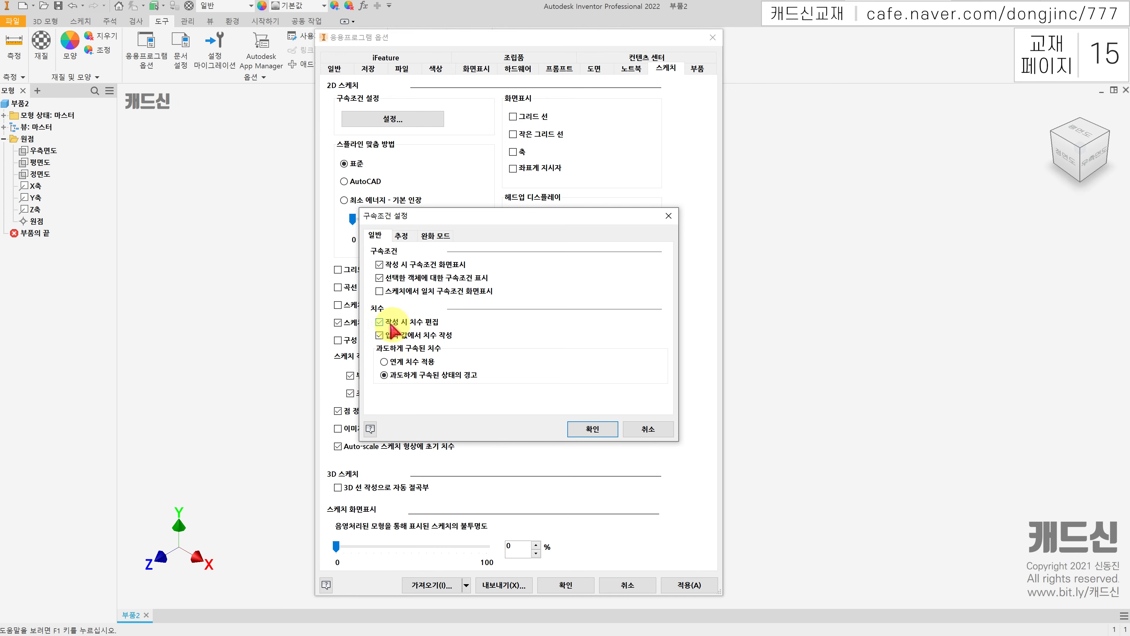
{"action": "left_click", "coordinate": [591, 430]}
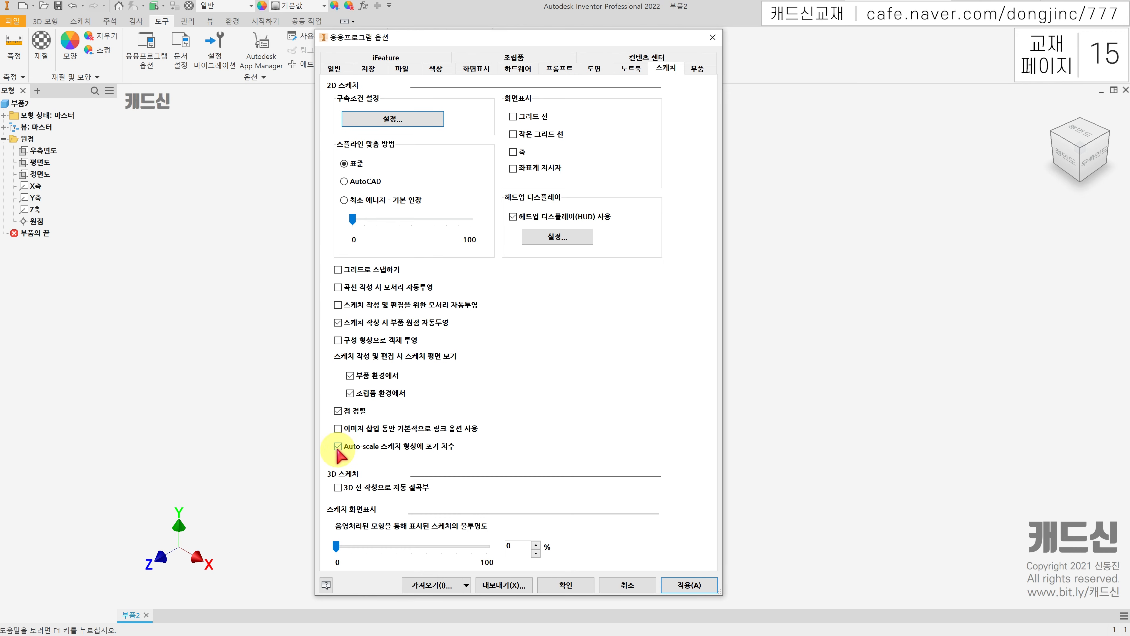
{"action": "left_click", "coordinate": [699, 70]}
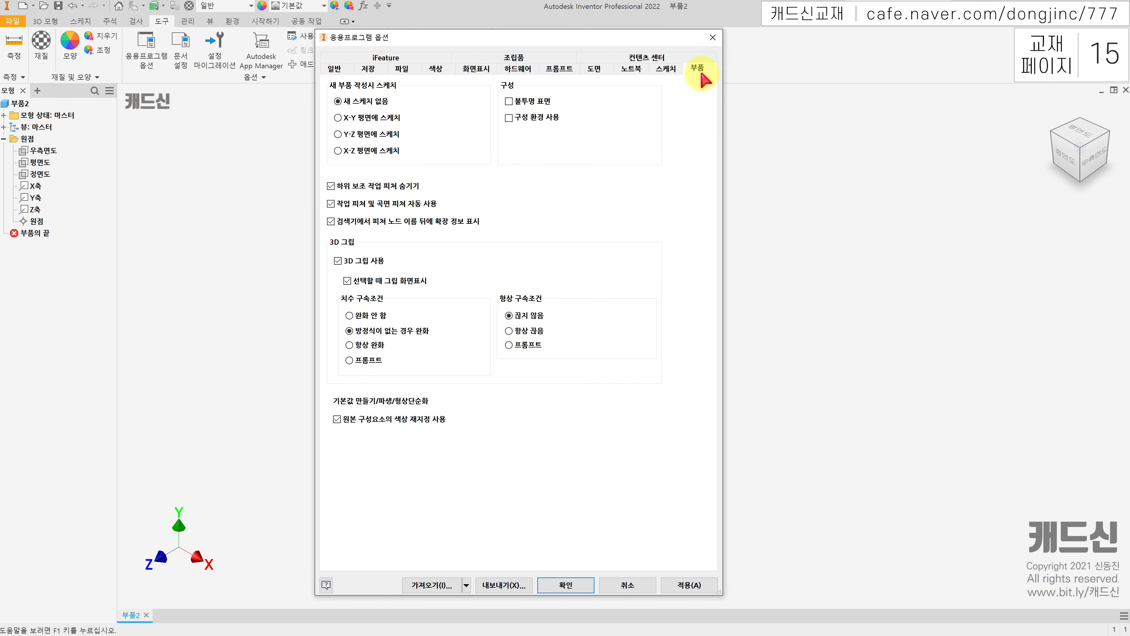
{"action": "left_click", "coordinate": [365, 102]}
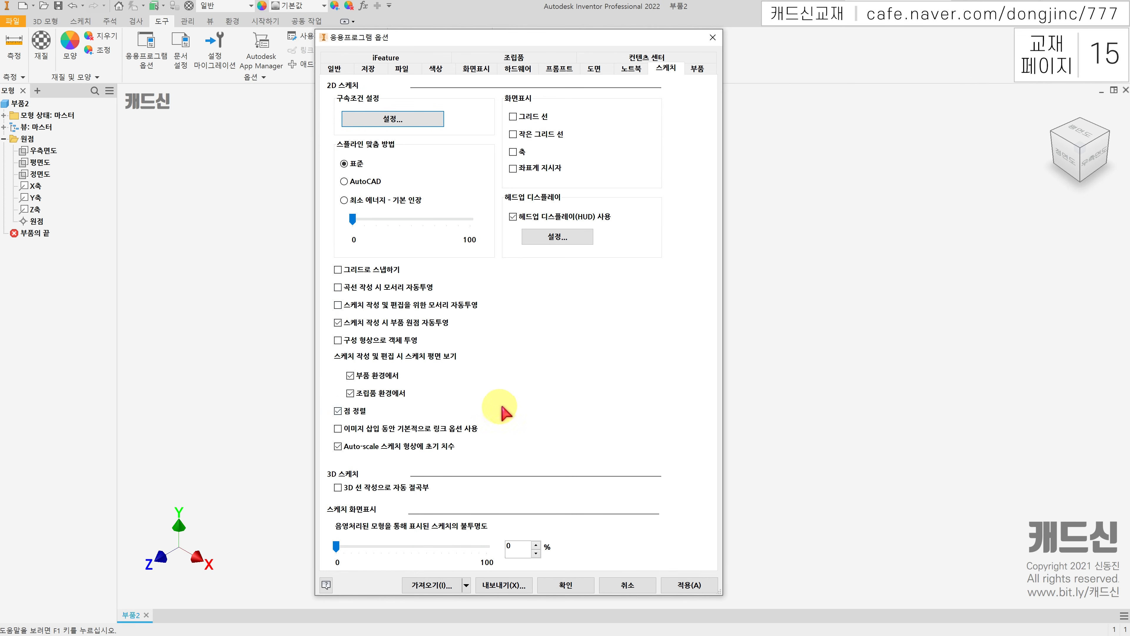
Step: Export the application options to an XML file named 응용프로그램 옵션(2022) in the Preferences folder
{"action": "left_click", "coordinate": [504, 585]}
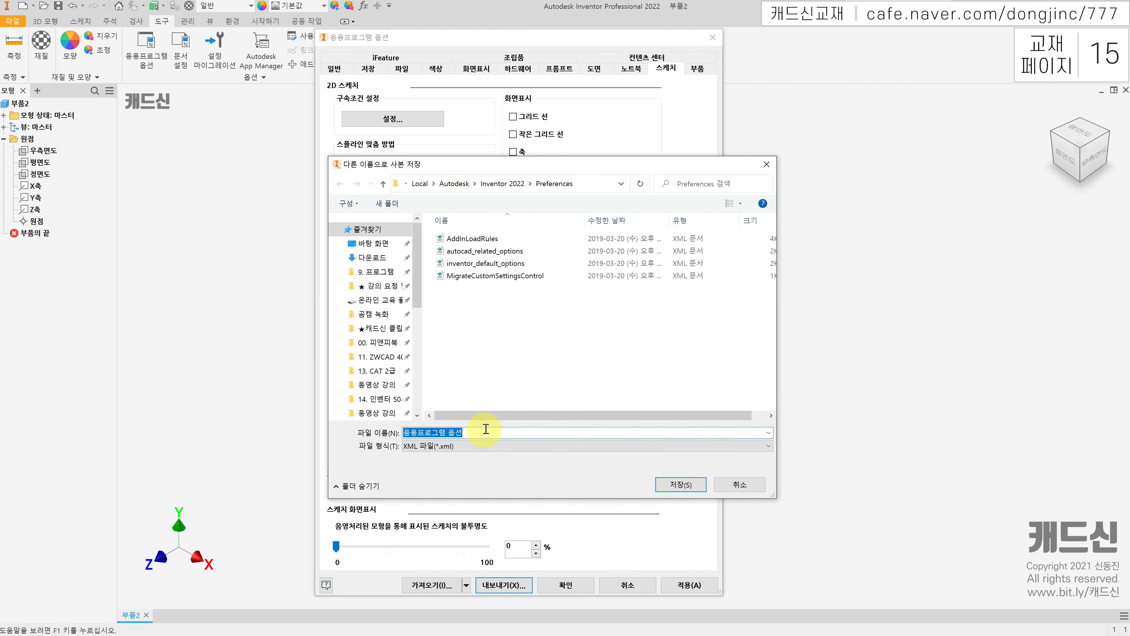
{"action": "left_click", "coordinate": [490, 431]}
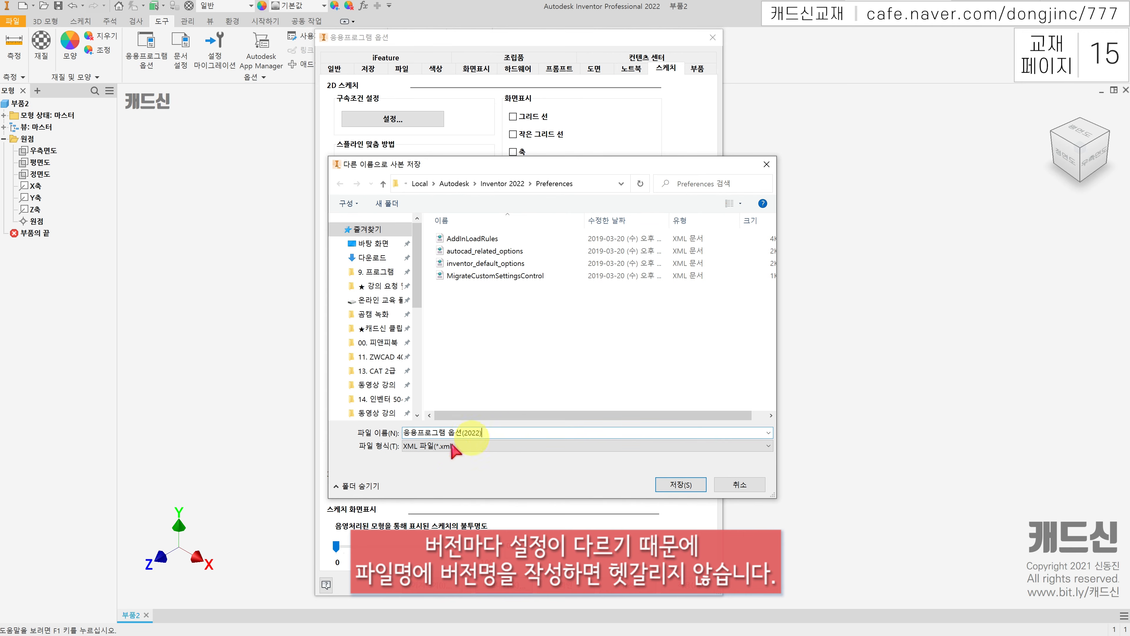
{"action": "left_click", "coordinate": [680, 484]}
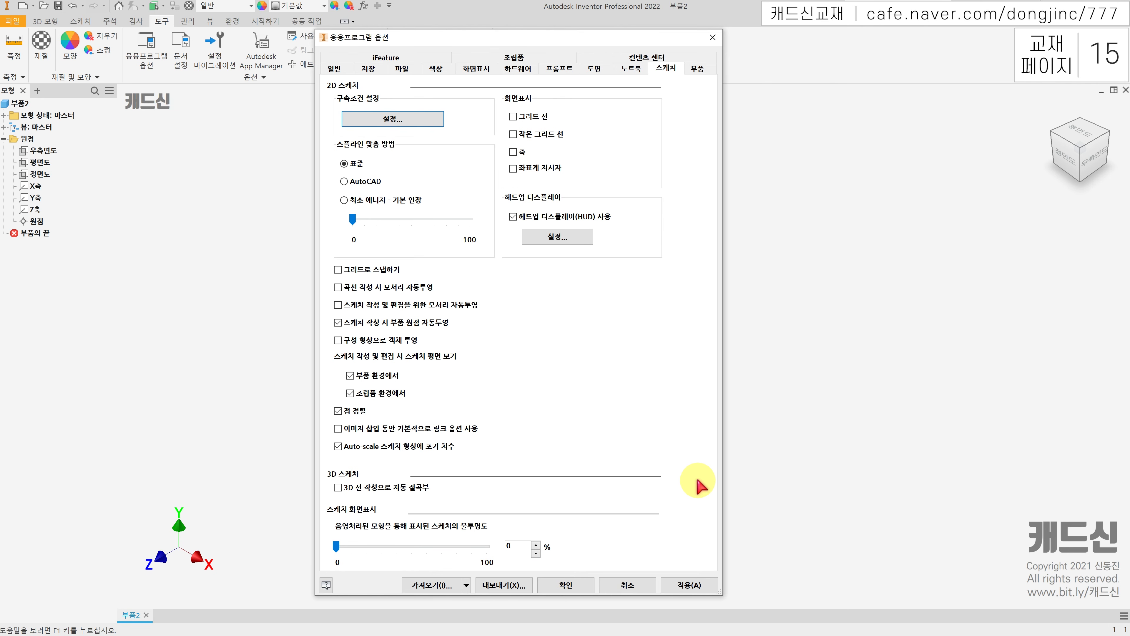
Step: Select 응용프로그램 옵션(2022) for import, cancel the import, and accept the application options
{"action": "left_click", "coordinate": [430, 583]}
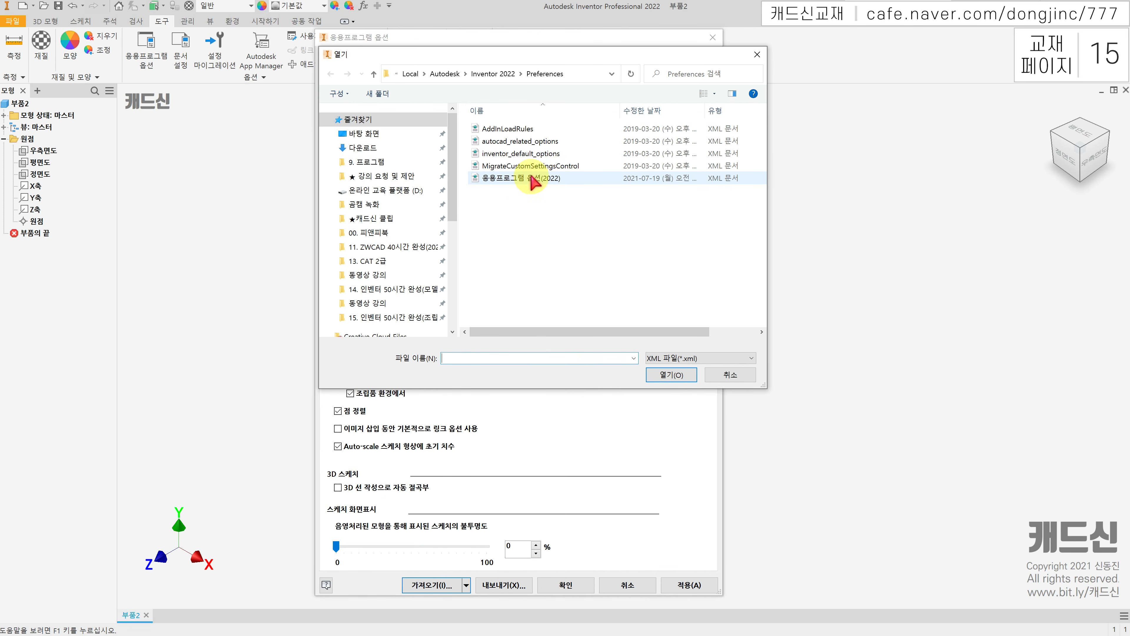
{"action": "left_click", "coordinate": [531, 182]}
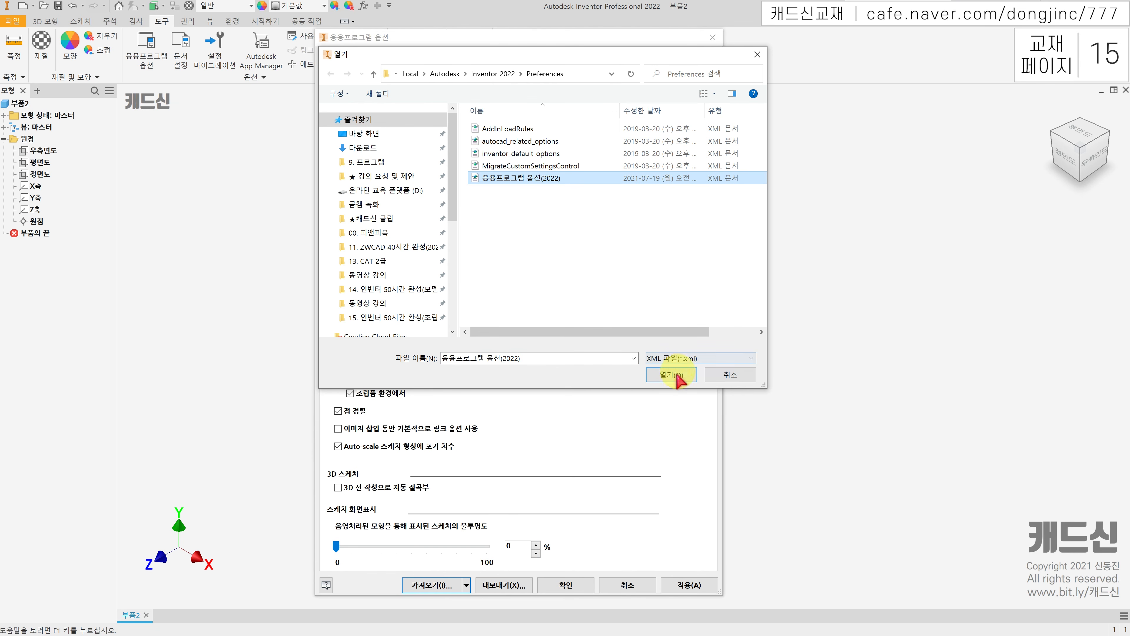
{"action": "left_click", "coordinate": [737, 381]}
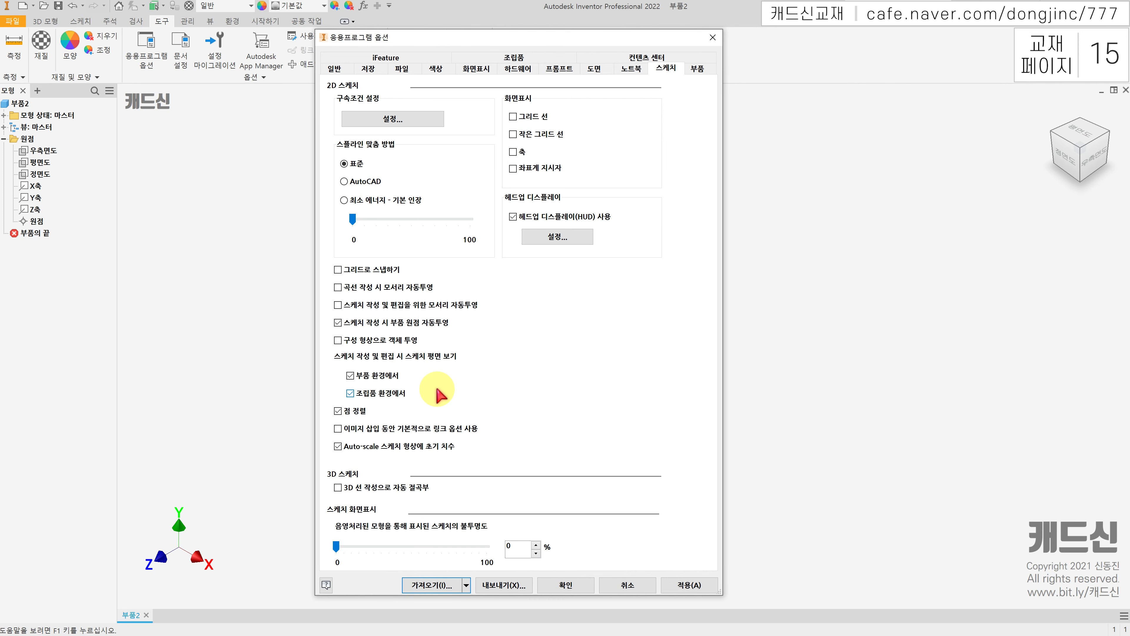
{"action": "left_click", "coordinate": [557, 586]}
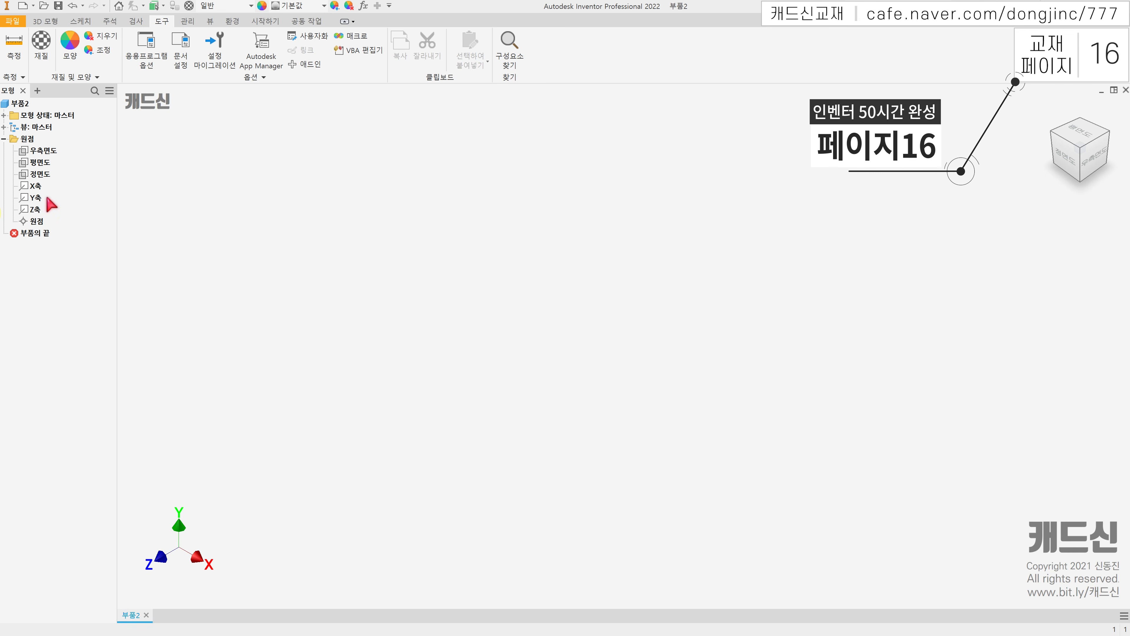
Step: Open the document settings and examine the available active lighting styles, keeping 기본 IBL
{"action": "left_click", "coordinate": [180, 51]}
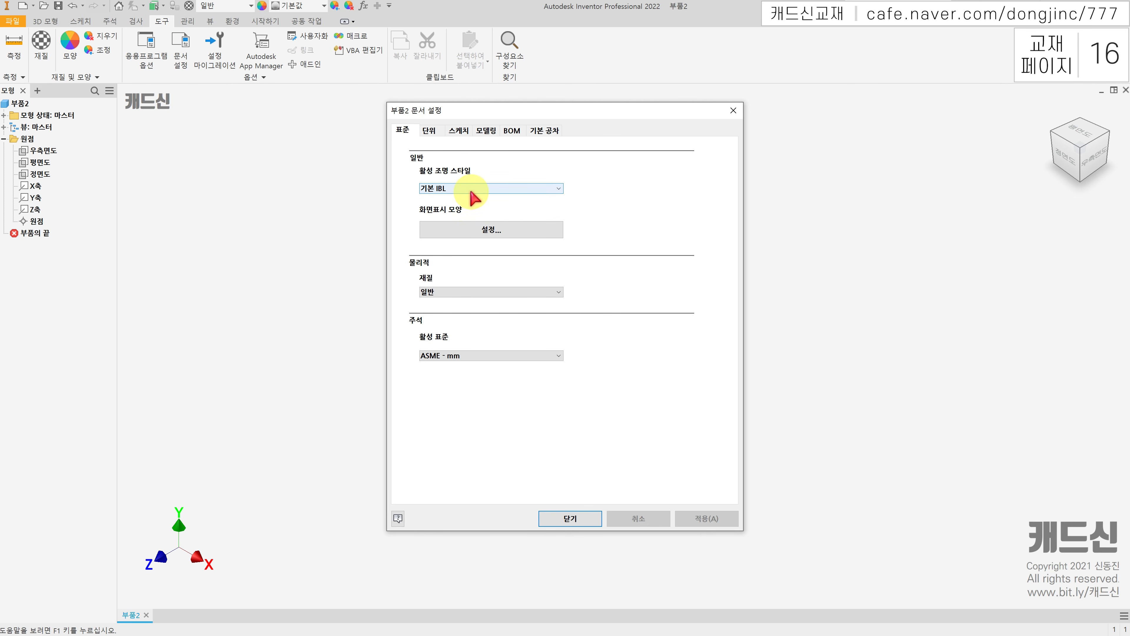
{"action": "left_click", "coordinate": [507, 188]}
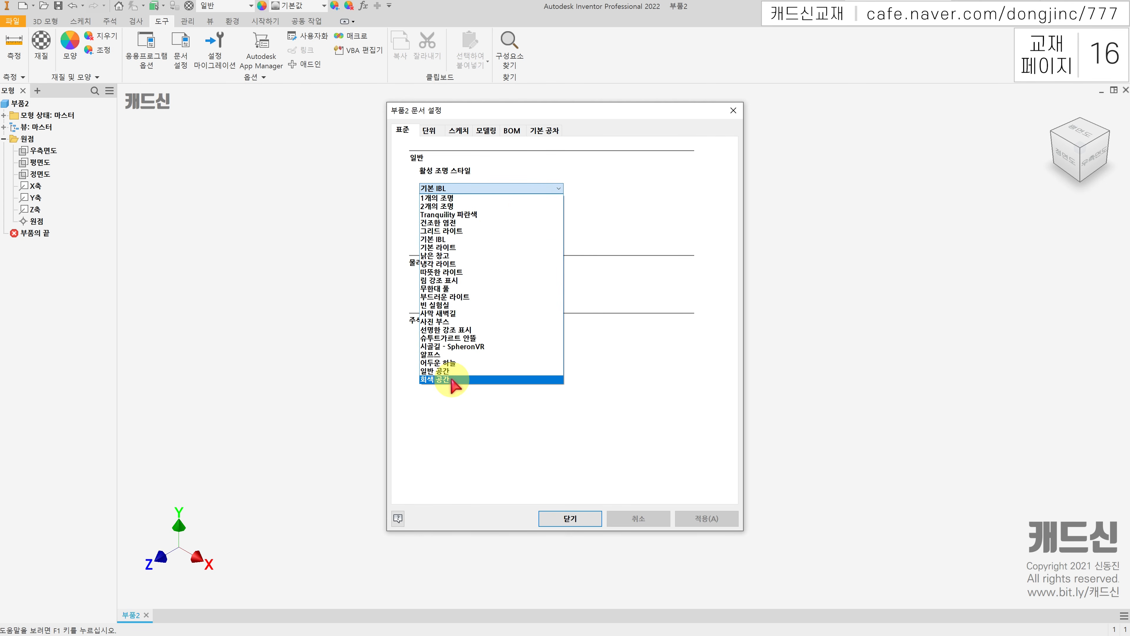
{"action": "left_click", "coordinate": [441, 414]}
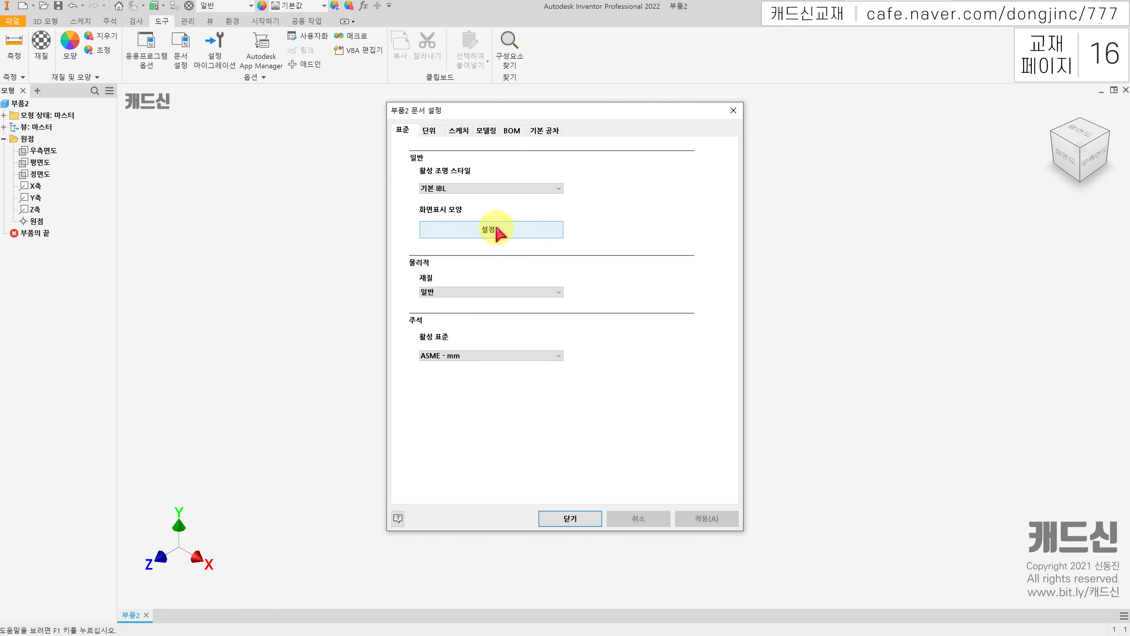
Step: Inspect the part's display appearance settings, including the initial visual style, keeping 모서리로 음영처리
{"action": "left_click", "coordinate": [510, 231]}
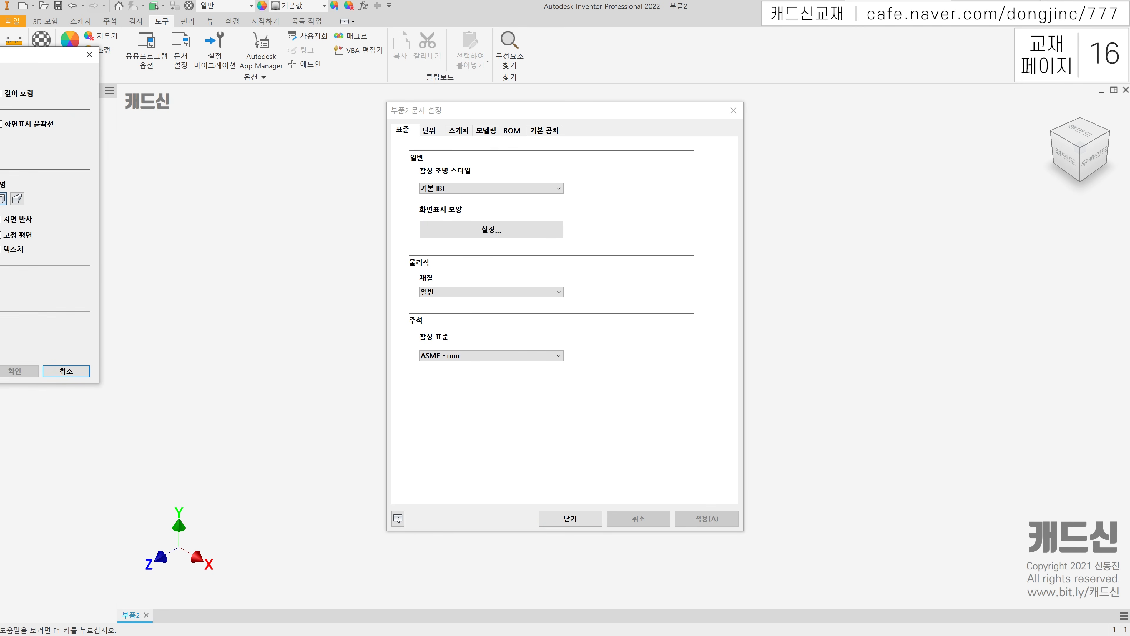
{"action": "left_click_drag", "start_coordinate": [542, 115], "coordinate": [271, 127]}
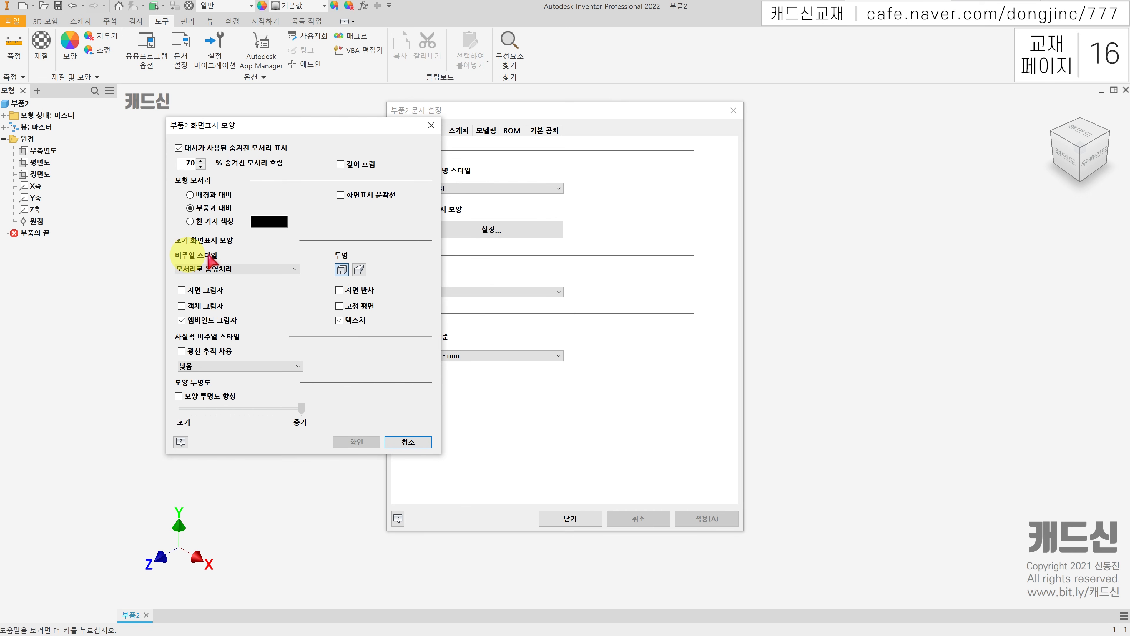
{"action": "left_click", "coordinate": [256, 268]}
{"action": "left_click", "coordinate": [255, 268]}
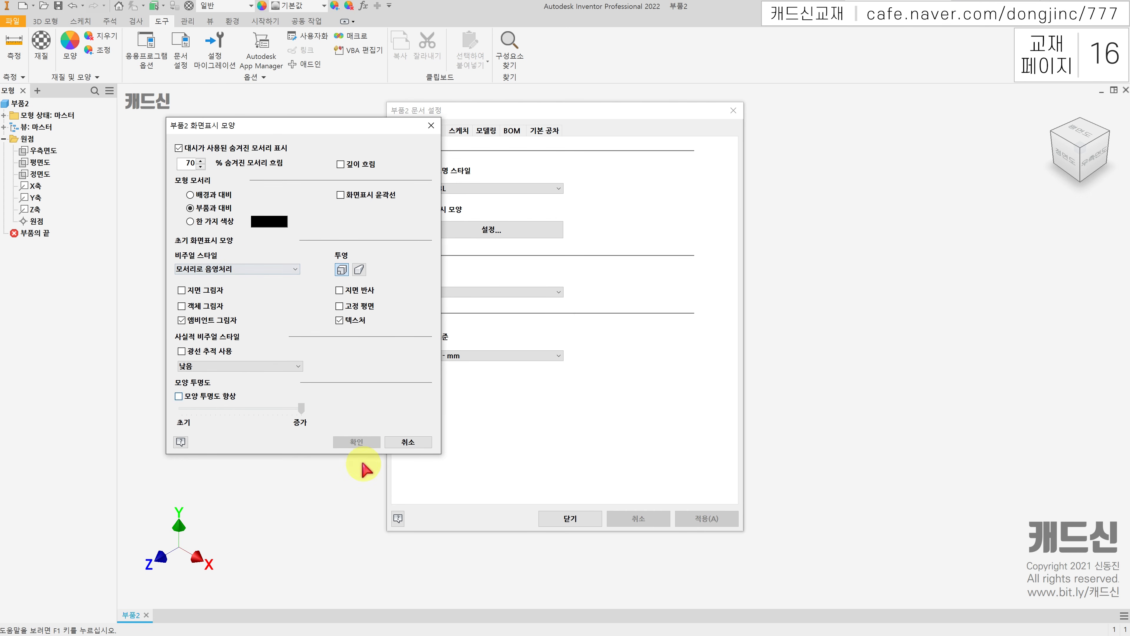
{"action": "left_click", "coordinate": [361, 444]}
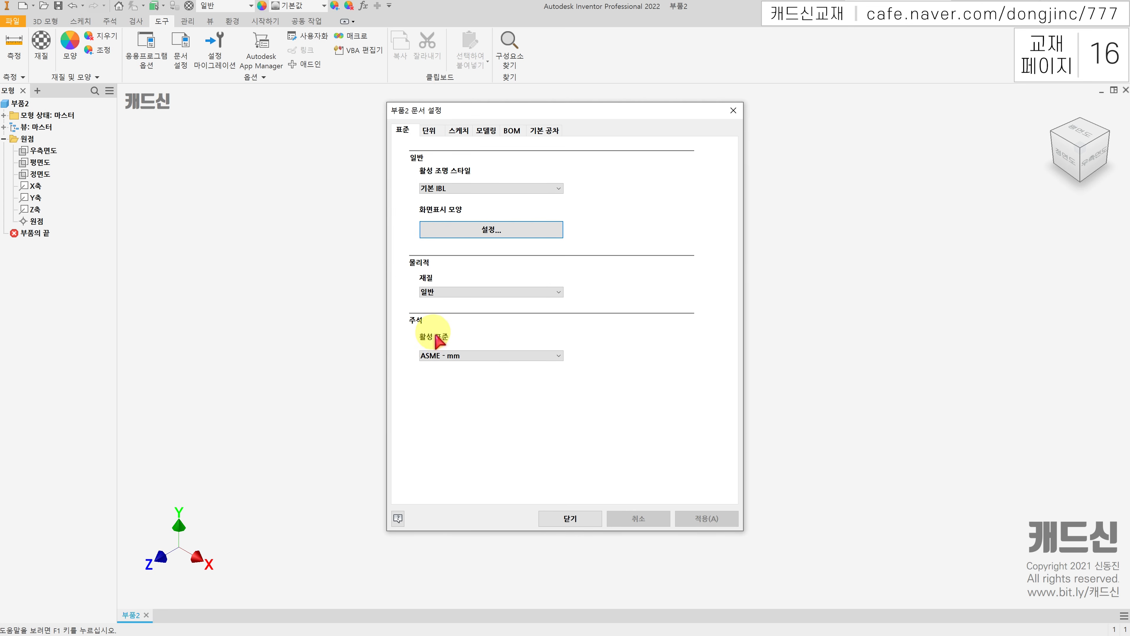
Step: Set the active annotation standard to ISO and the mass unit to 그램, and accept the document settings
{"action": "left_click", "coordinate": [494, 356]}
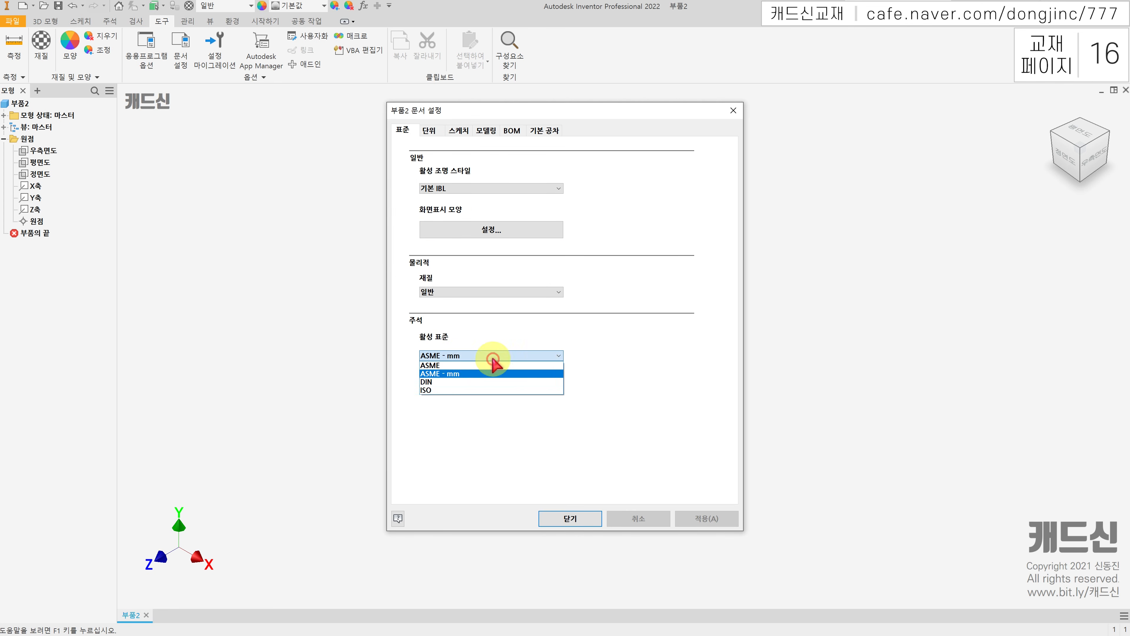
{"action": "left_click", "coordinate": [433, 391]}
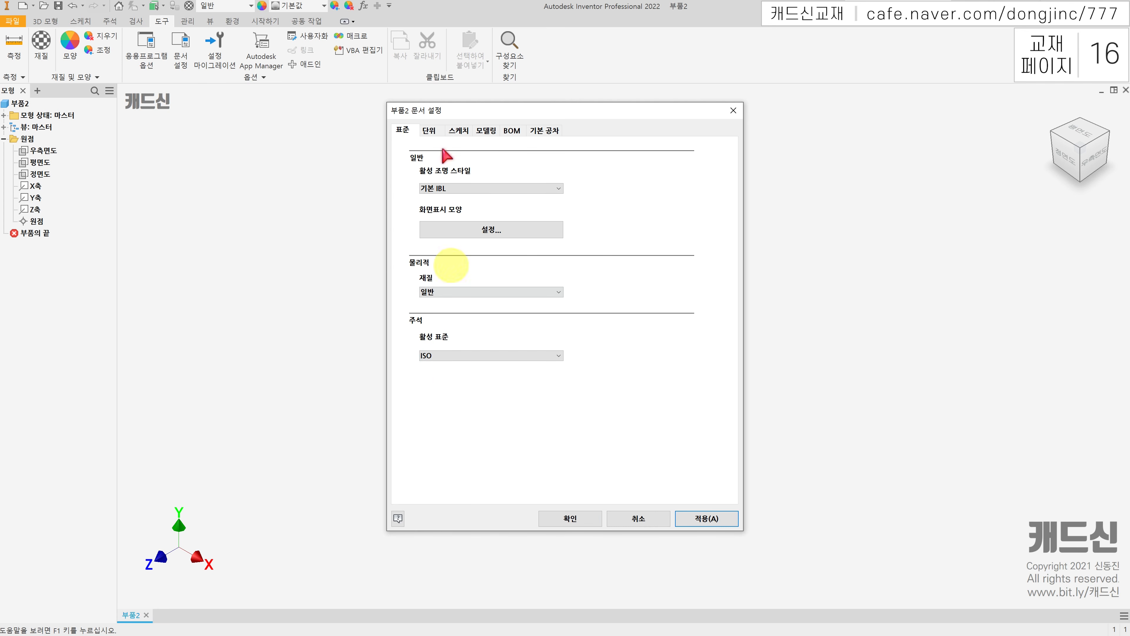
{"action": "left_click", "coordinate": [430, 131]}
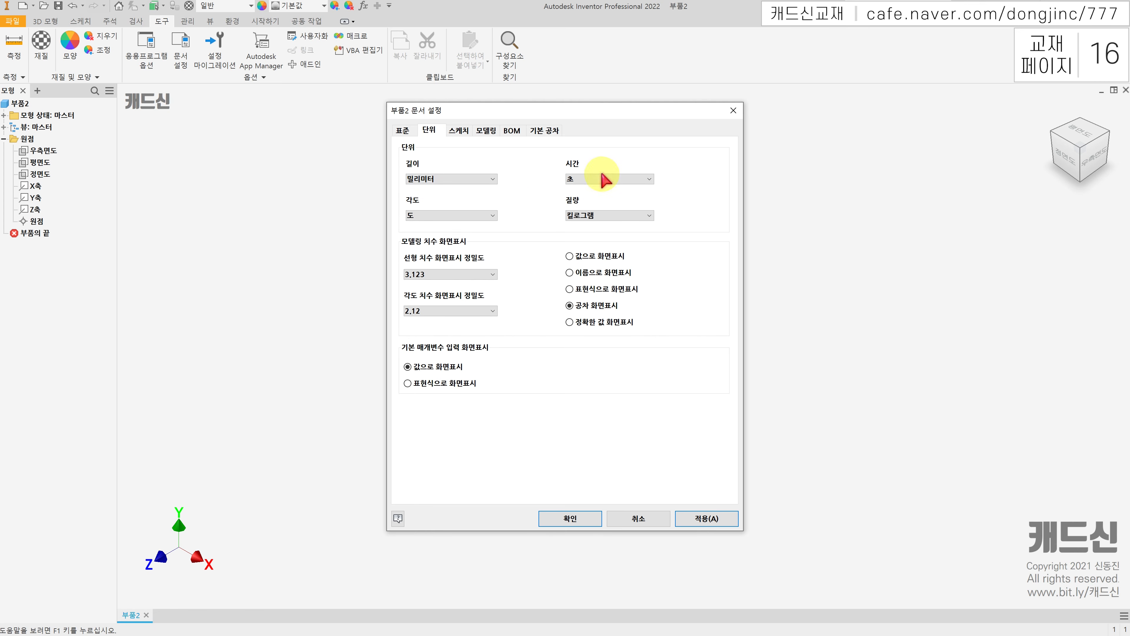
{"action": "left_click", "coordinate": [606, 215]}
{"action": "left_click", "coordinate": [580, 241]}
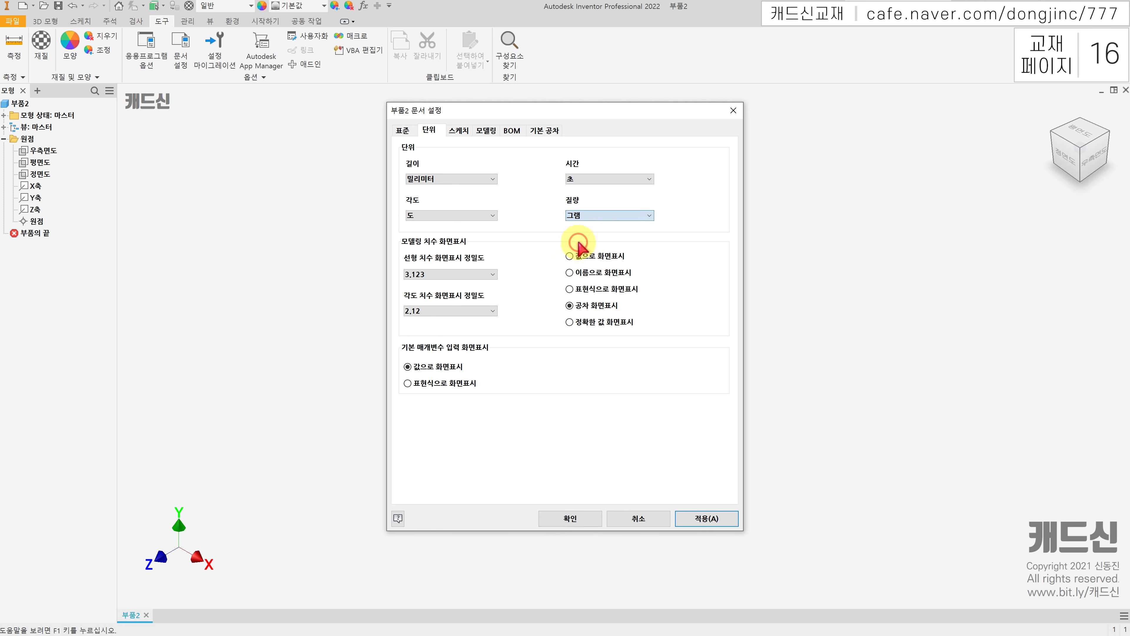
{"action": "left_click", "coordinate": [580, 517]}
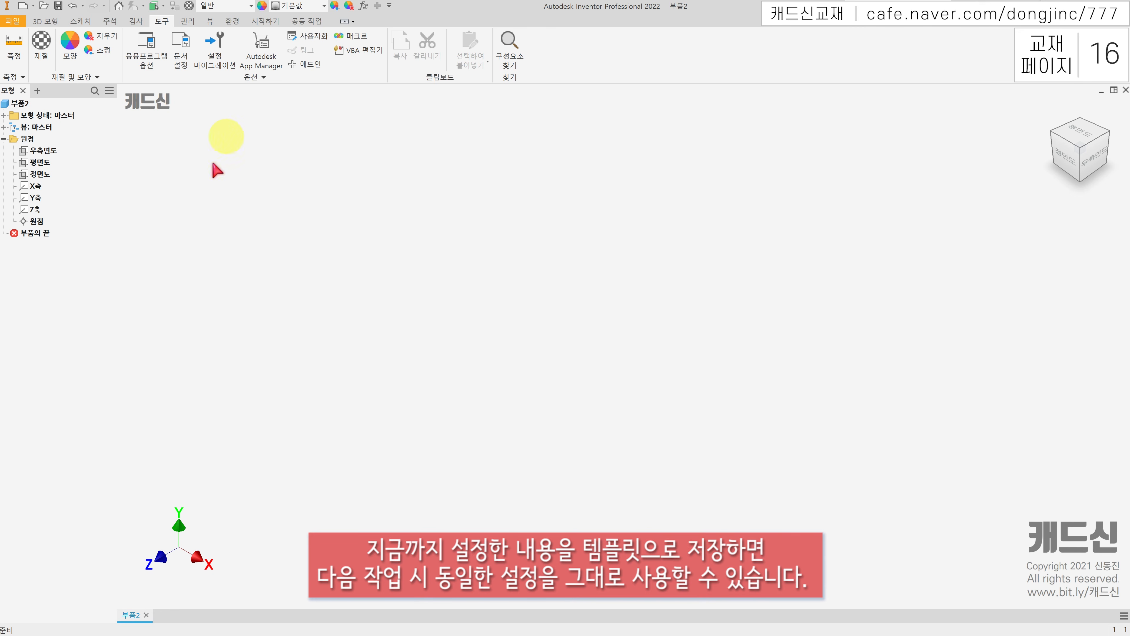
Step: Save a copy of the part as a template named 부품 in the ko-KR folder
{"action": "left_click", "coordinate": [12, 21]}
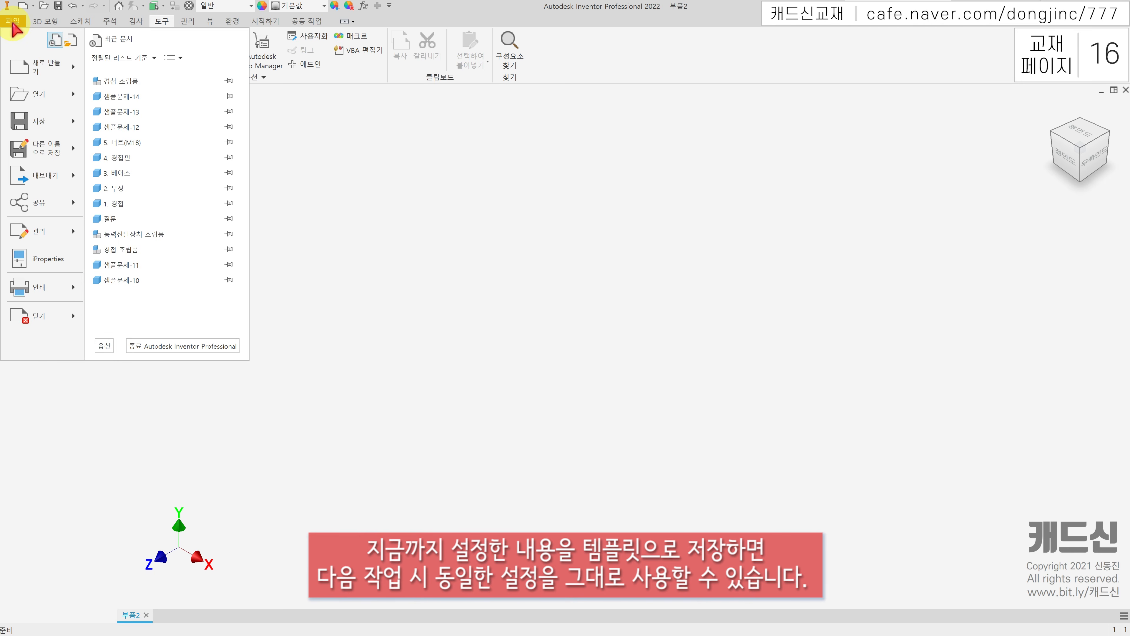
{"action": "mouse_move", "coordinate": [75, 151]}
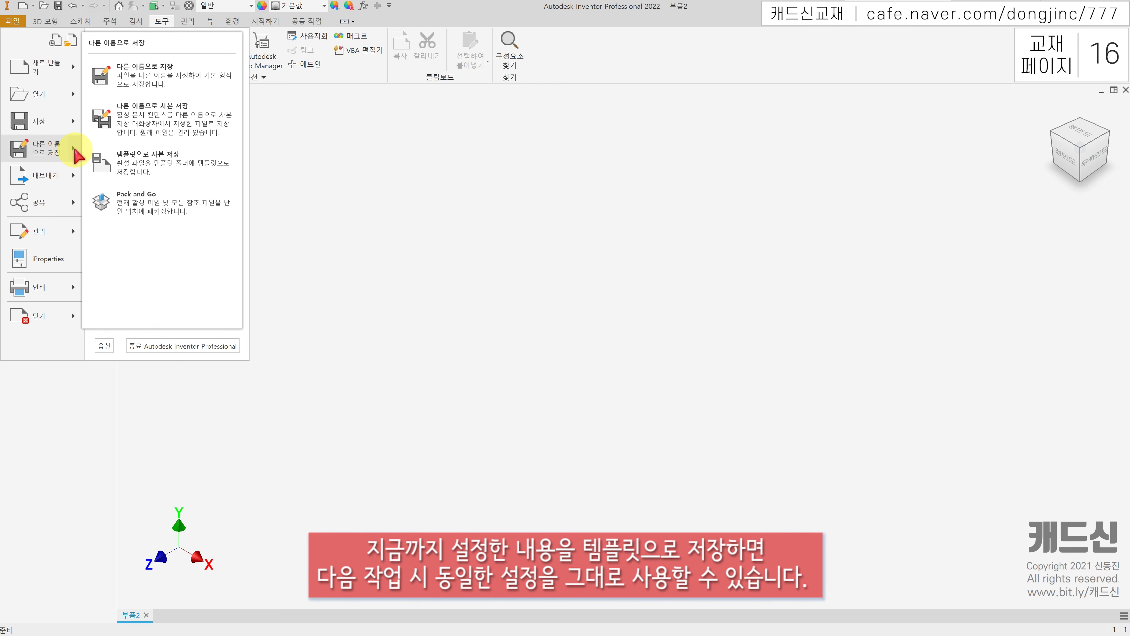
{"action": "left_click", "coordinate": [194, 170]}
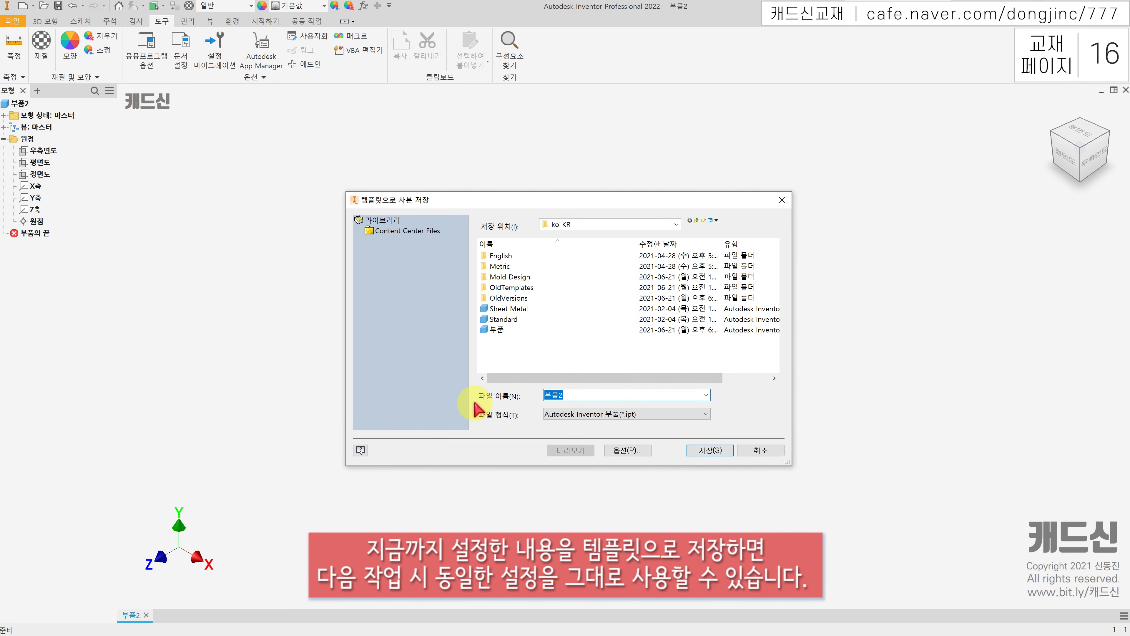
{"action": "type", "text": "부품"}
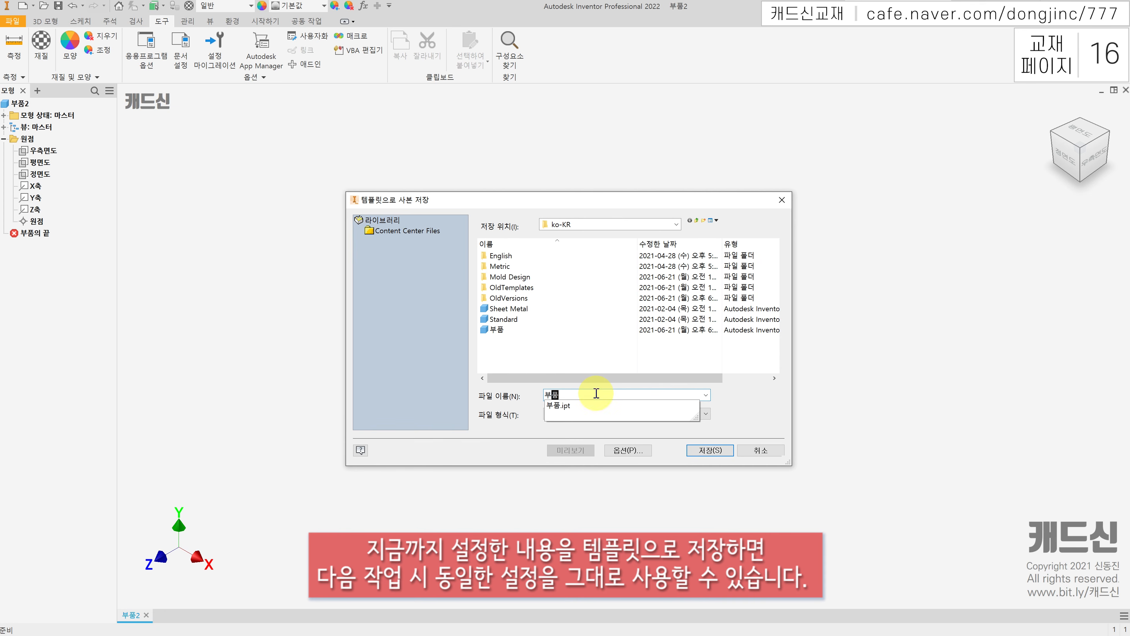
{"action": "left_click", "coordinate": [709, 450]}
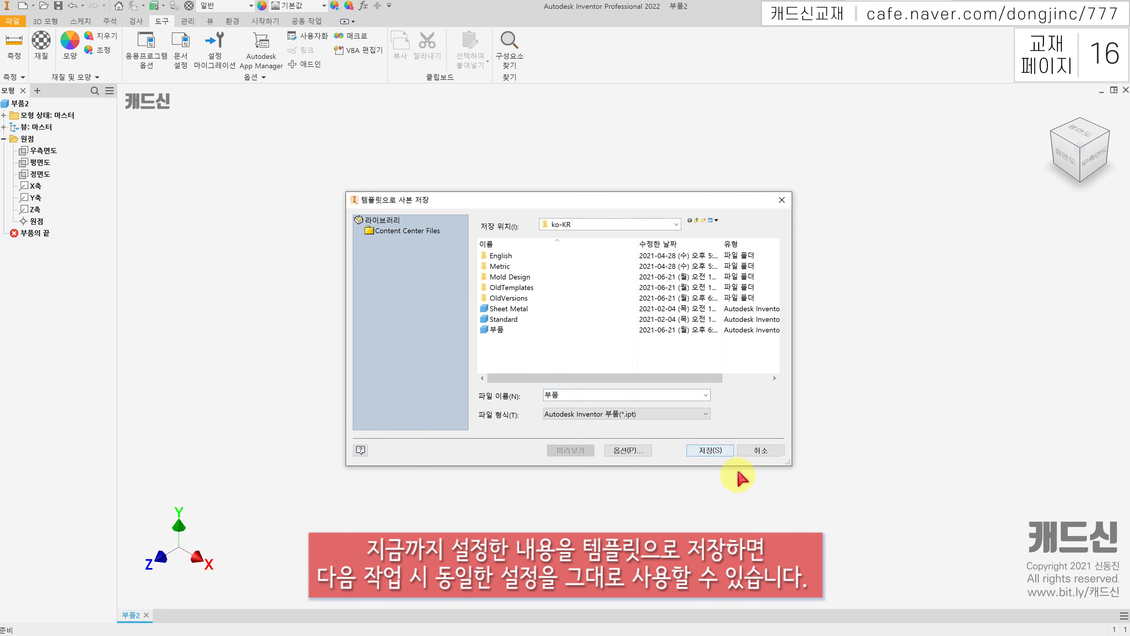
Step: Create a new part from the 부품.ipt template, and check its origin planes and home view
{"action": "left_click", "coordinate": [25, 7]}
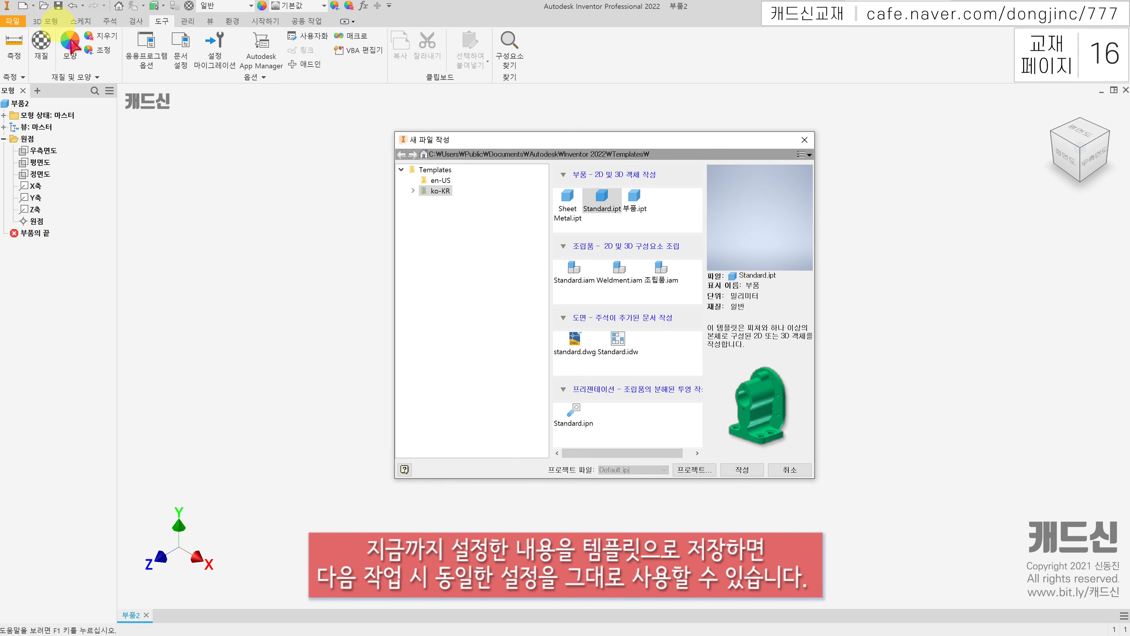
{"action": "left_click", "coordinate": [637, 205]}
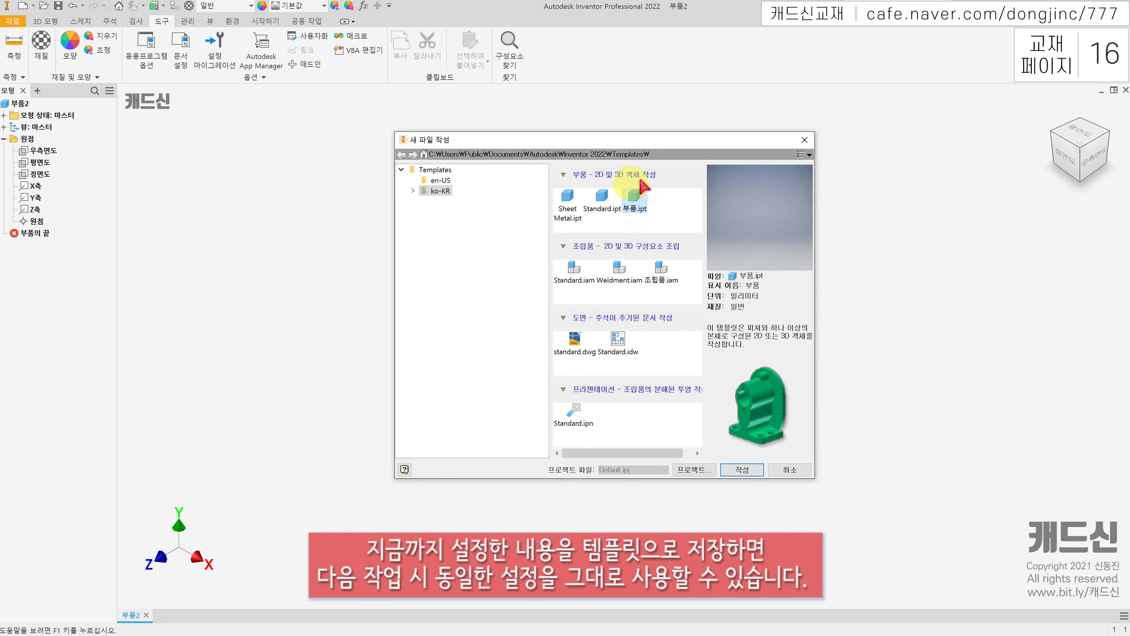
{"action": "double_click", "coordinate": [640, 202]}
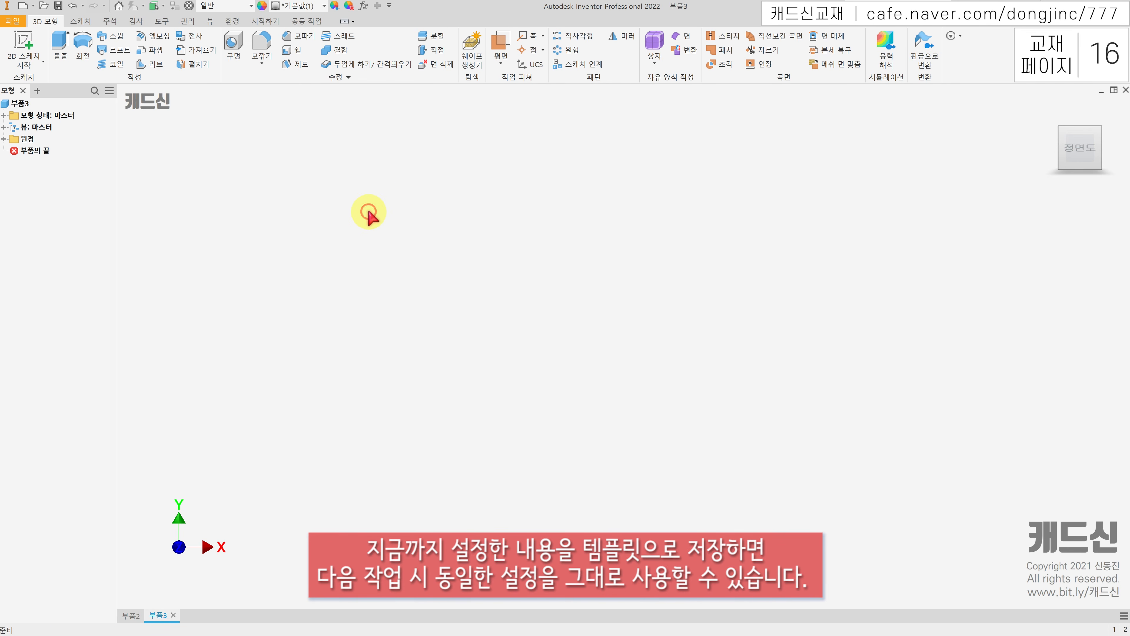
{"action": "left_click", "coordinate": [4, 139]}
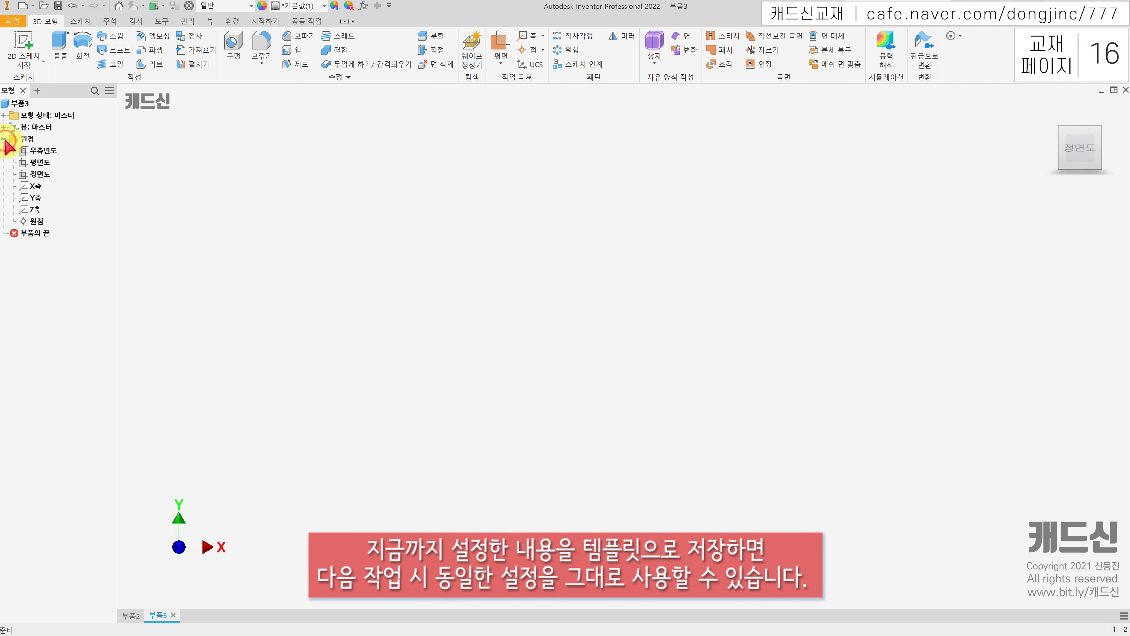
{"action": "left_click", "coordinate": [1055, 109]}
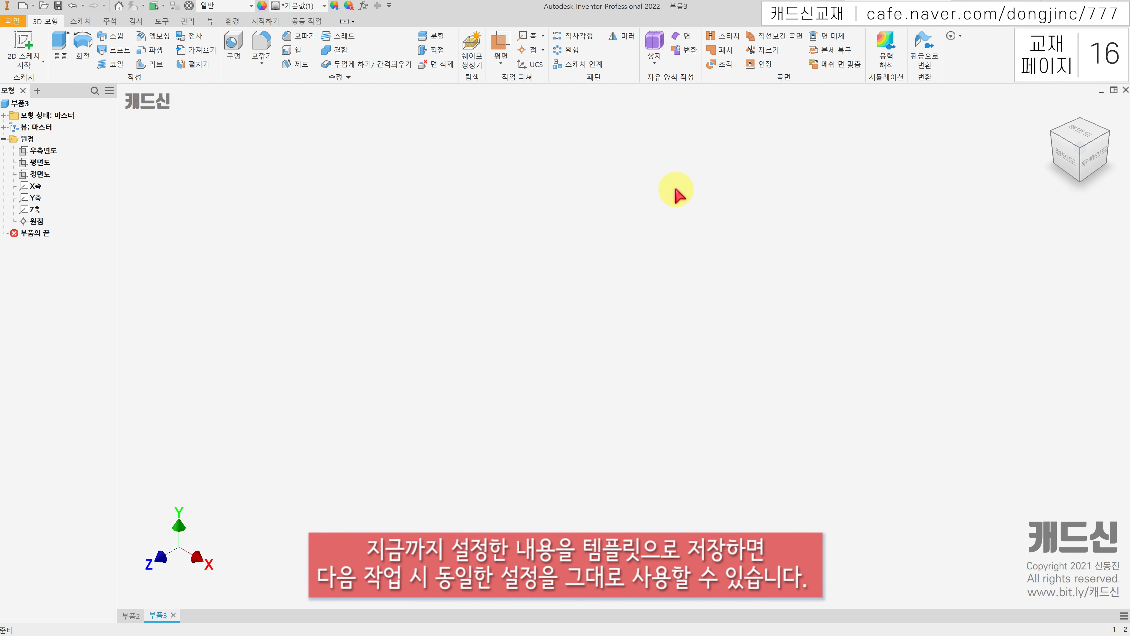